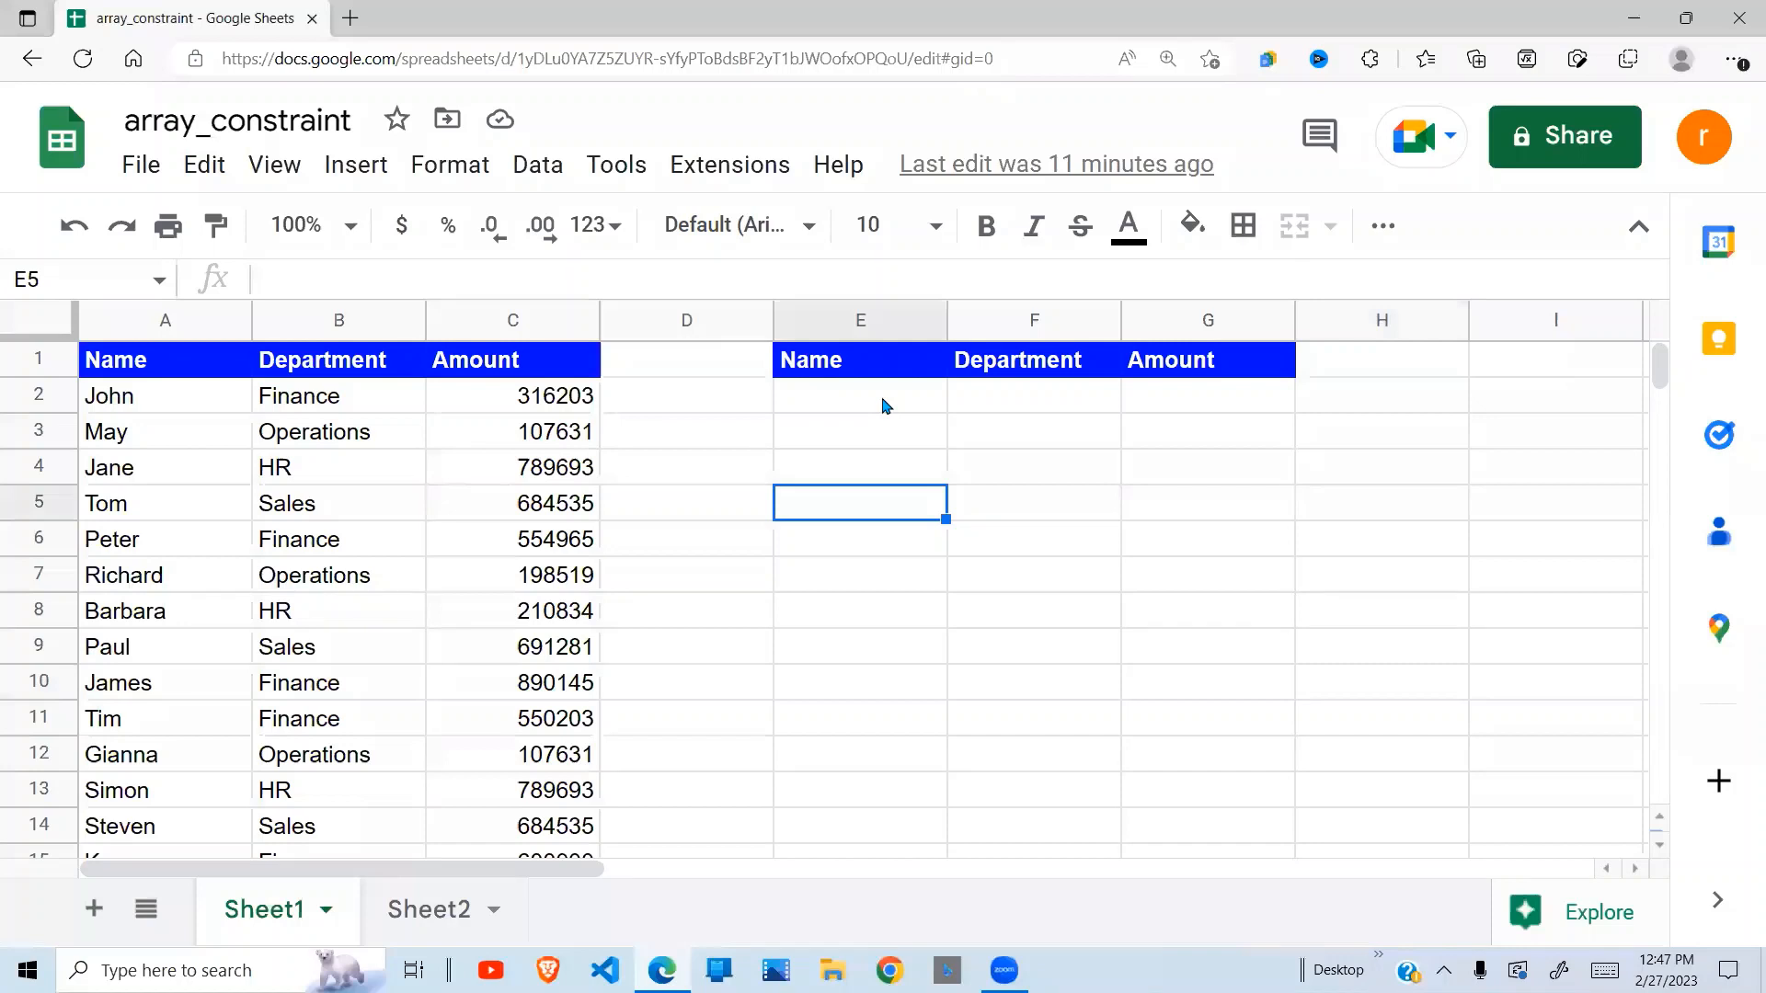
Begin an ARRAY_CONSTRAIN formula in cell E2 of Sheet1 and consult the function's argument help.
click(885, 405)
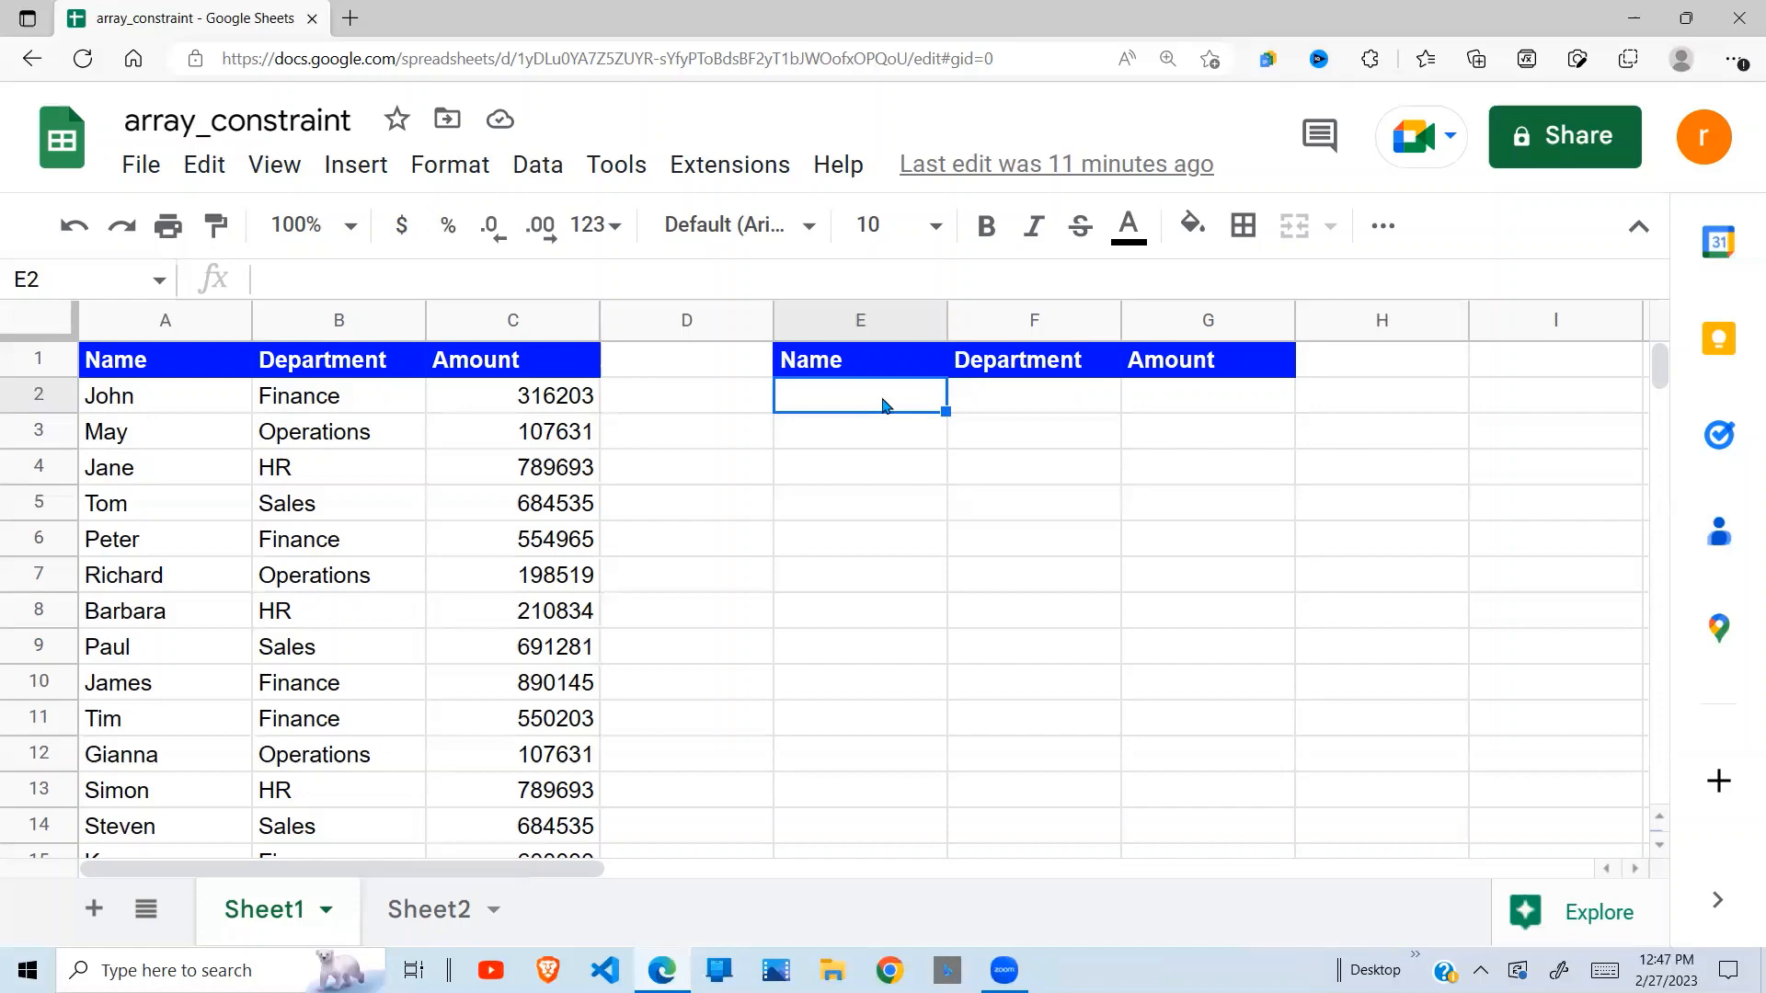
text(=a)
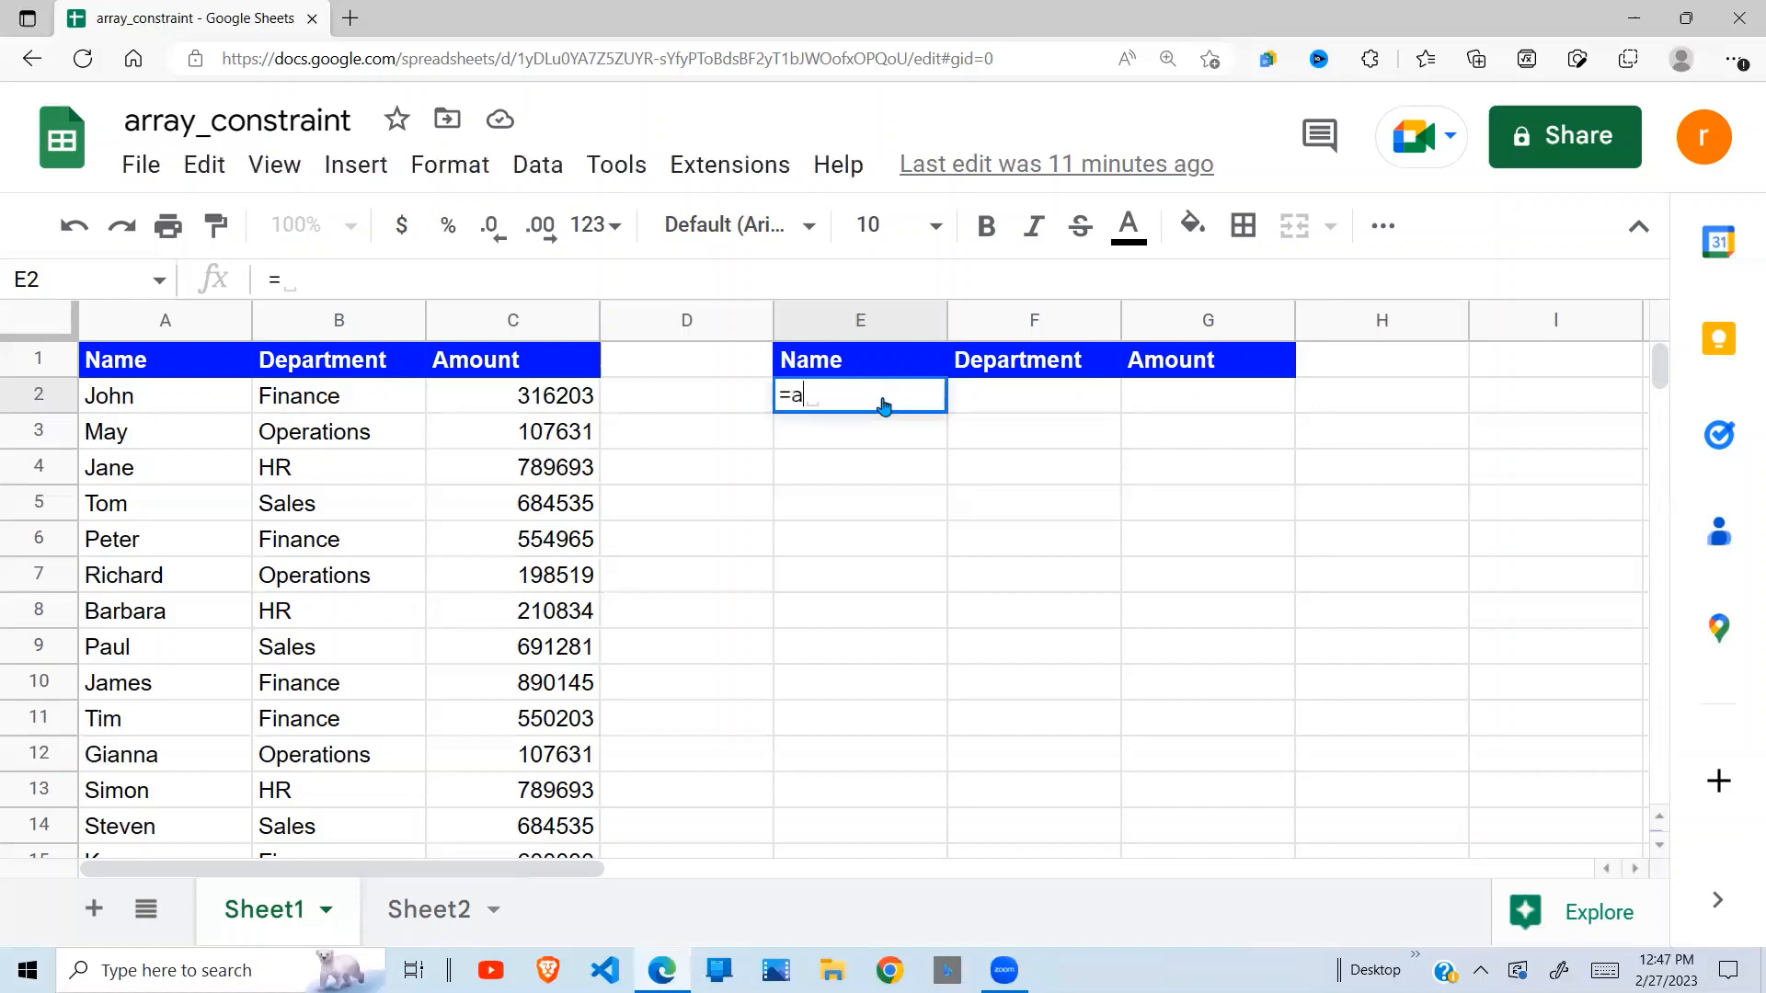
text(rray)
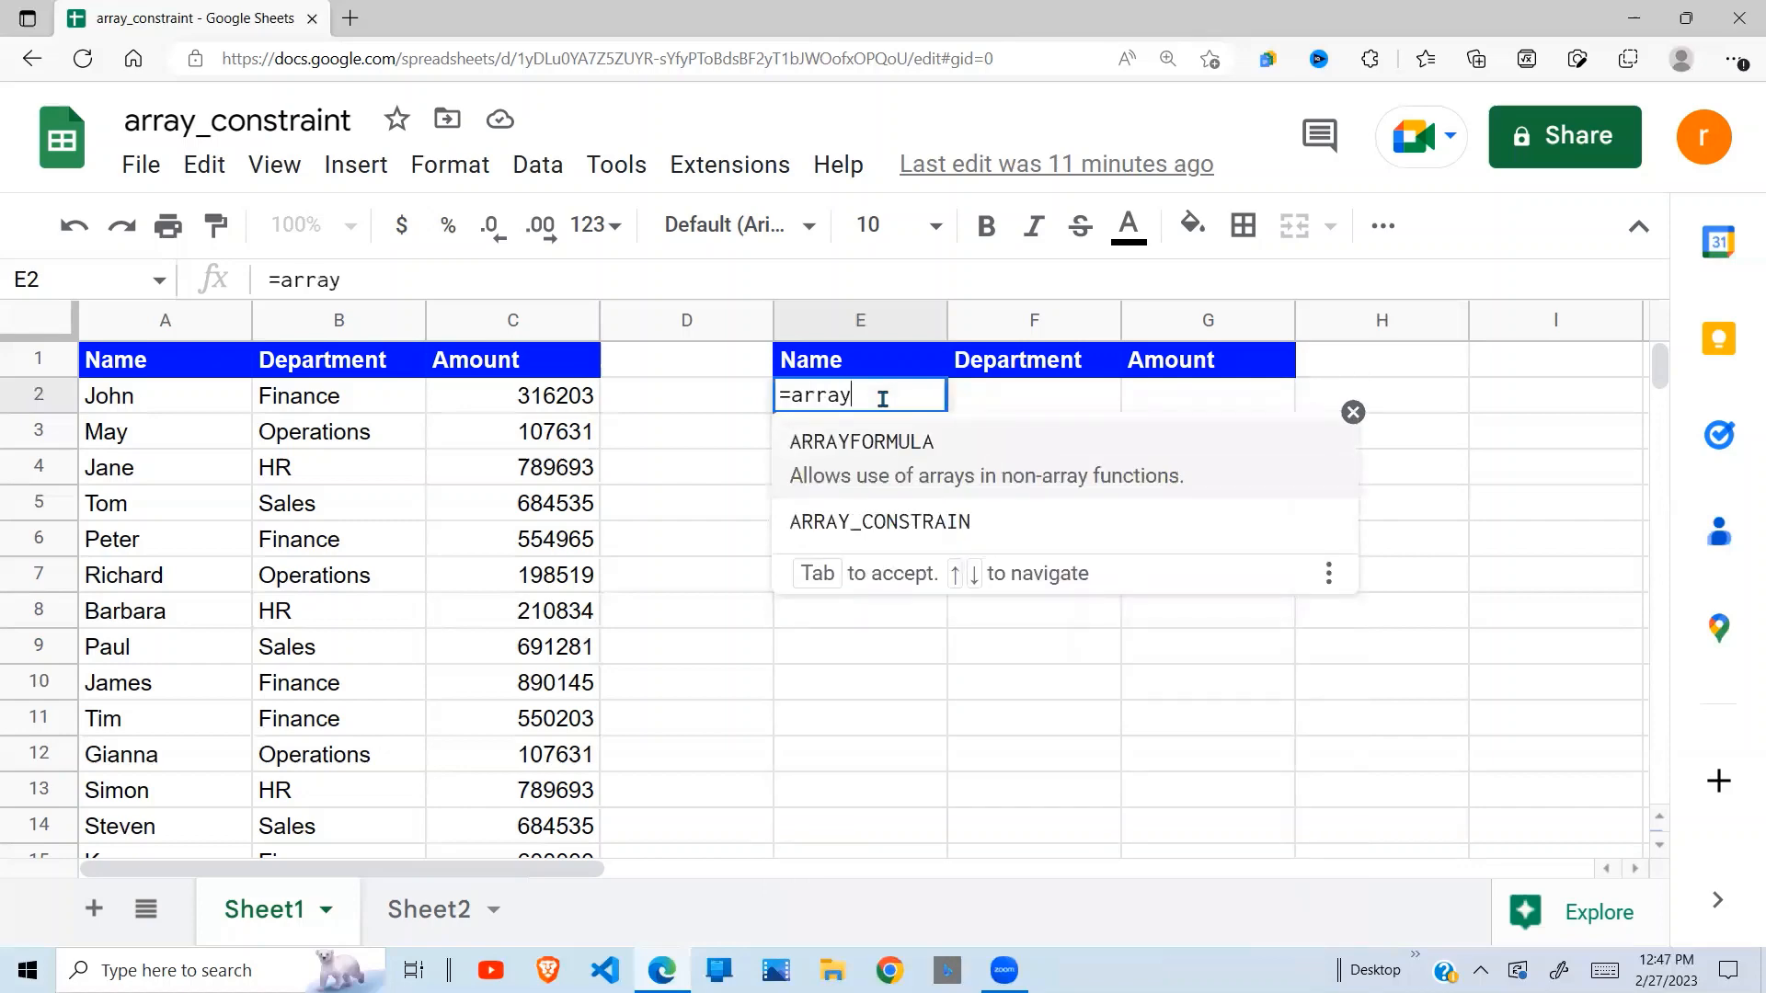
text(_)
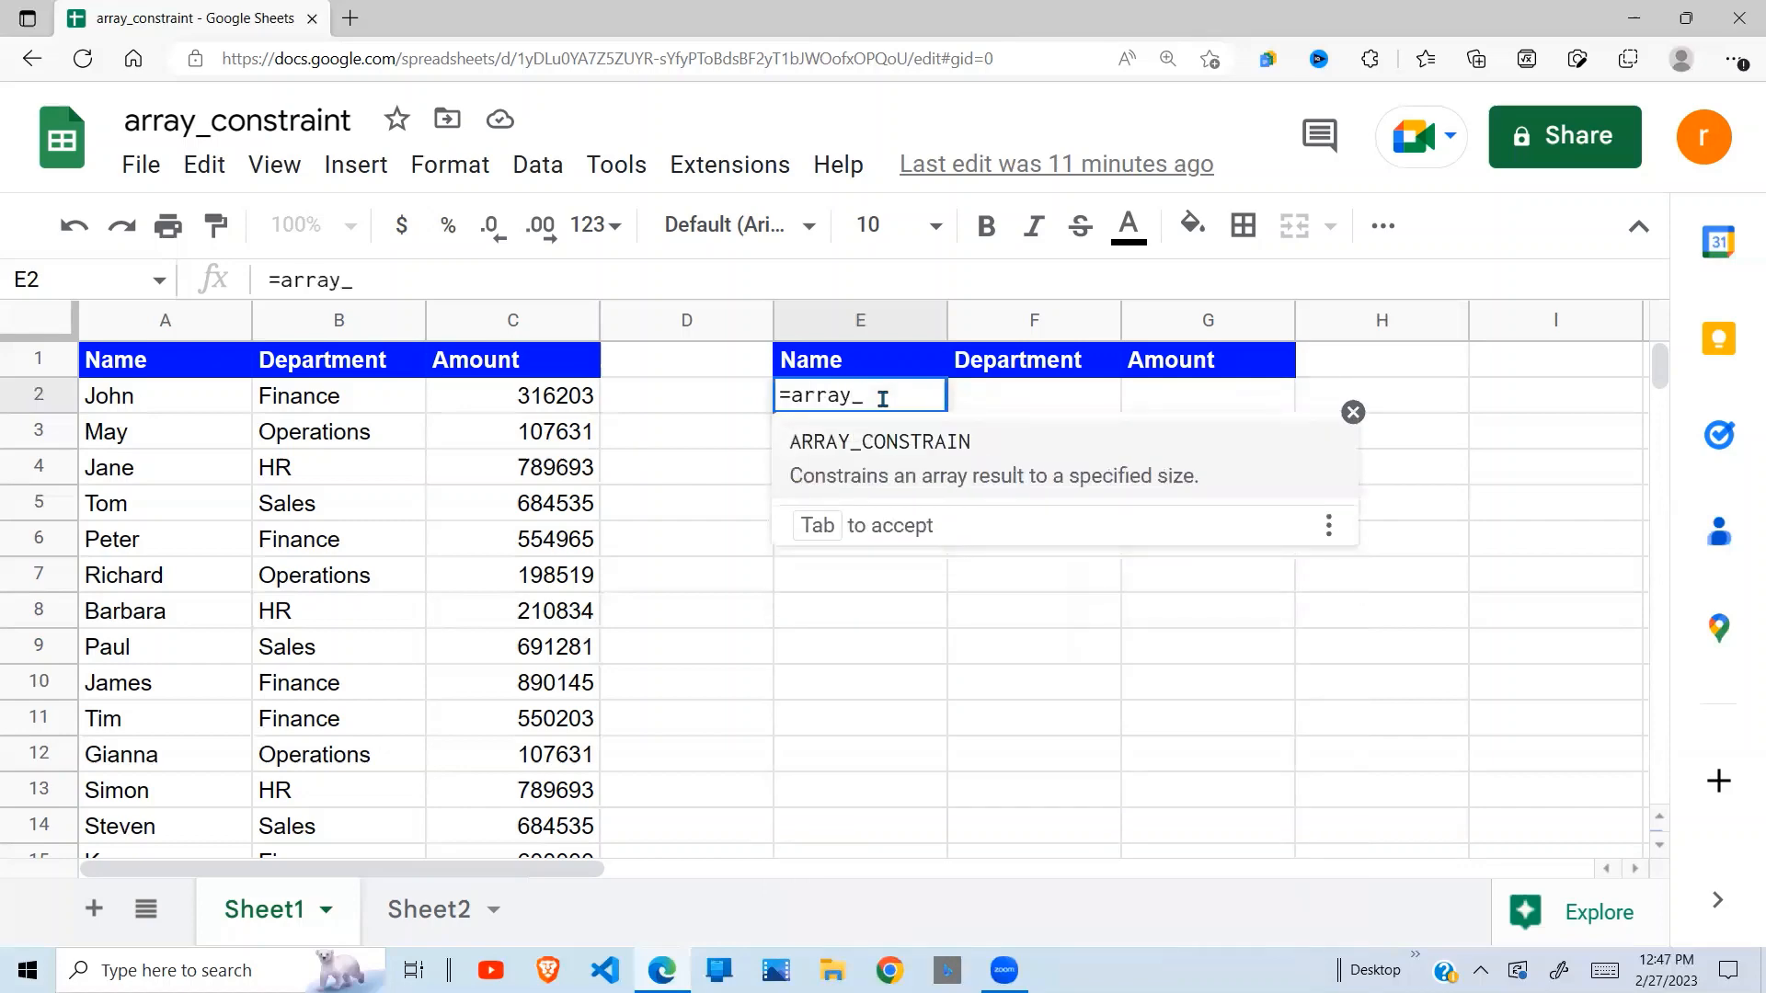
click(889, 460)
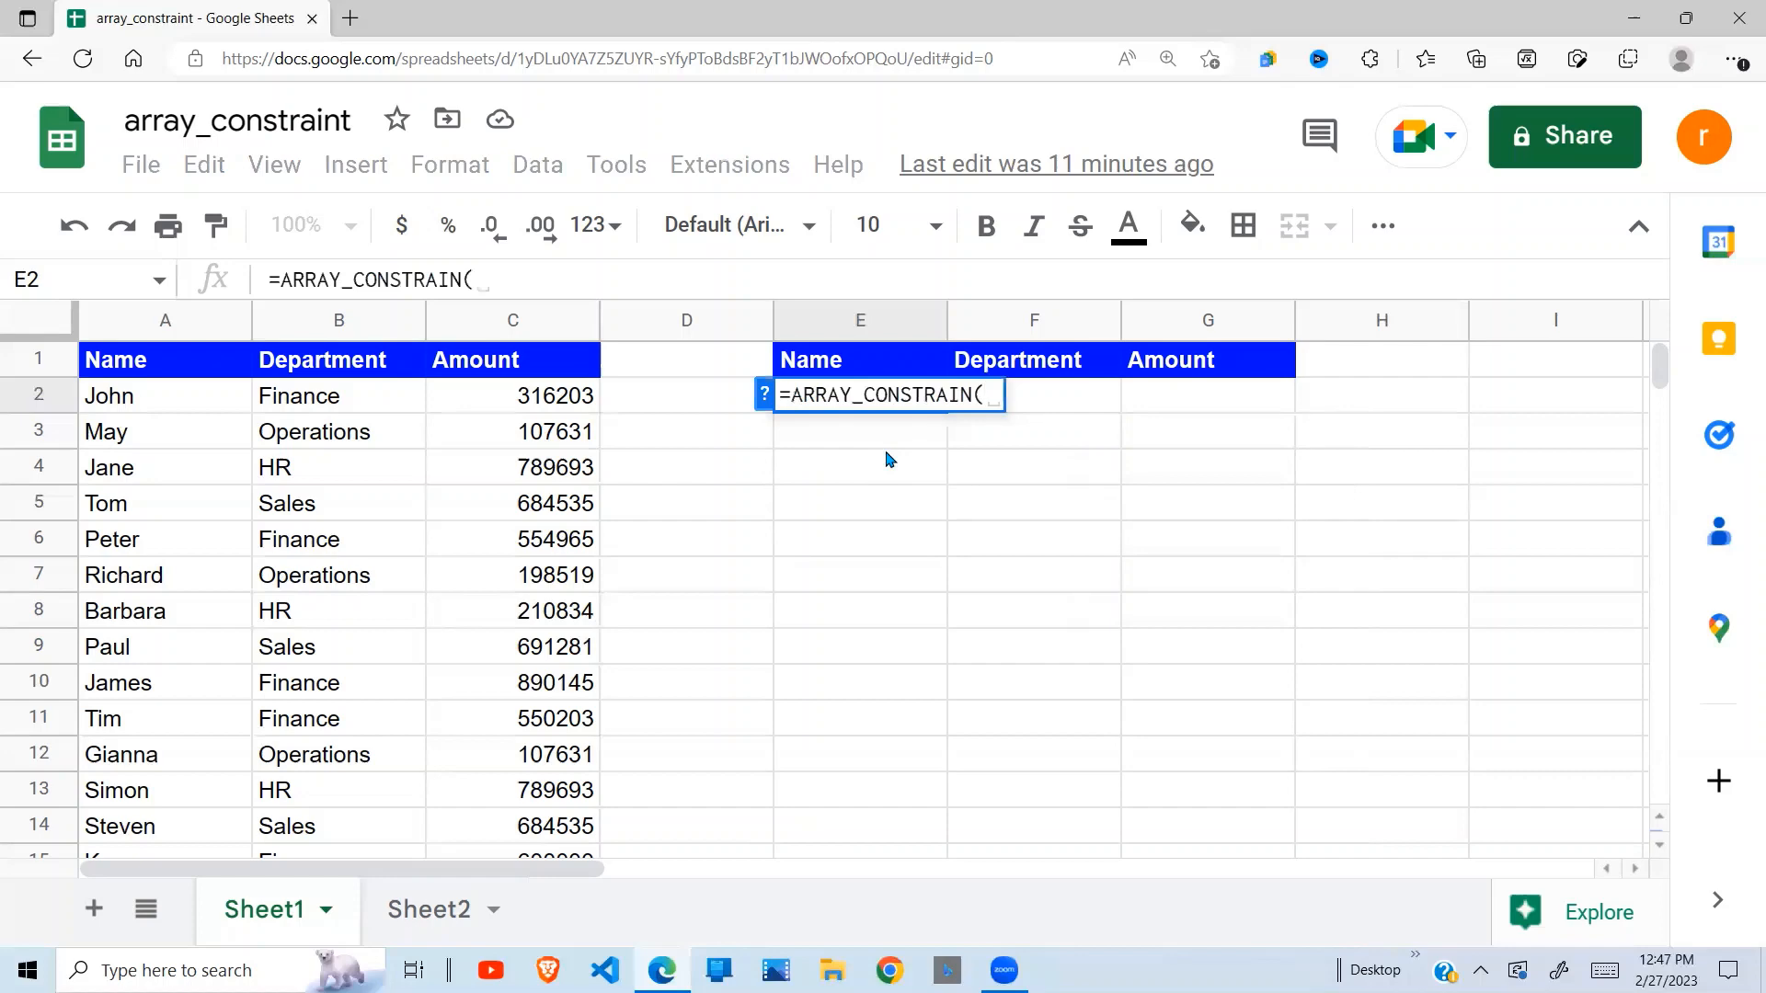
click(763, 395)
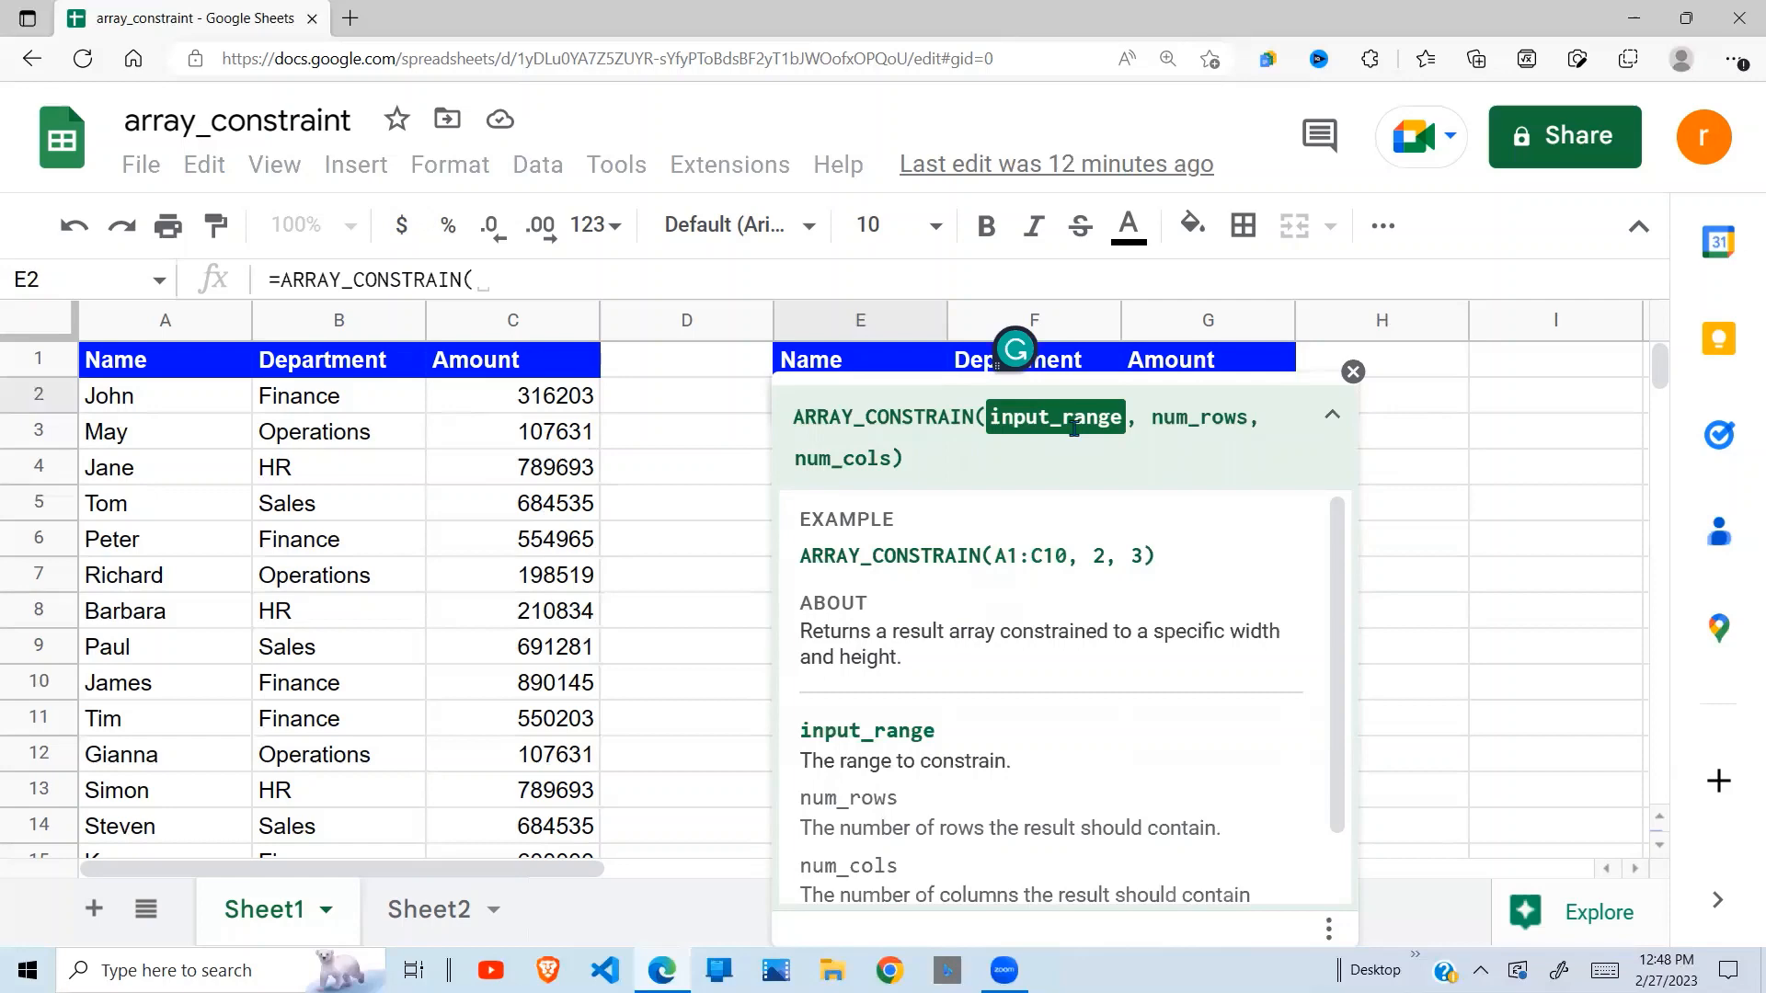
click(1353, 371)
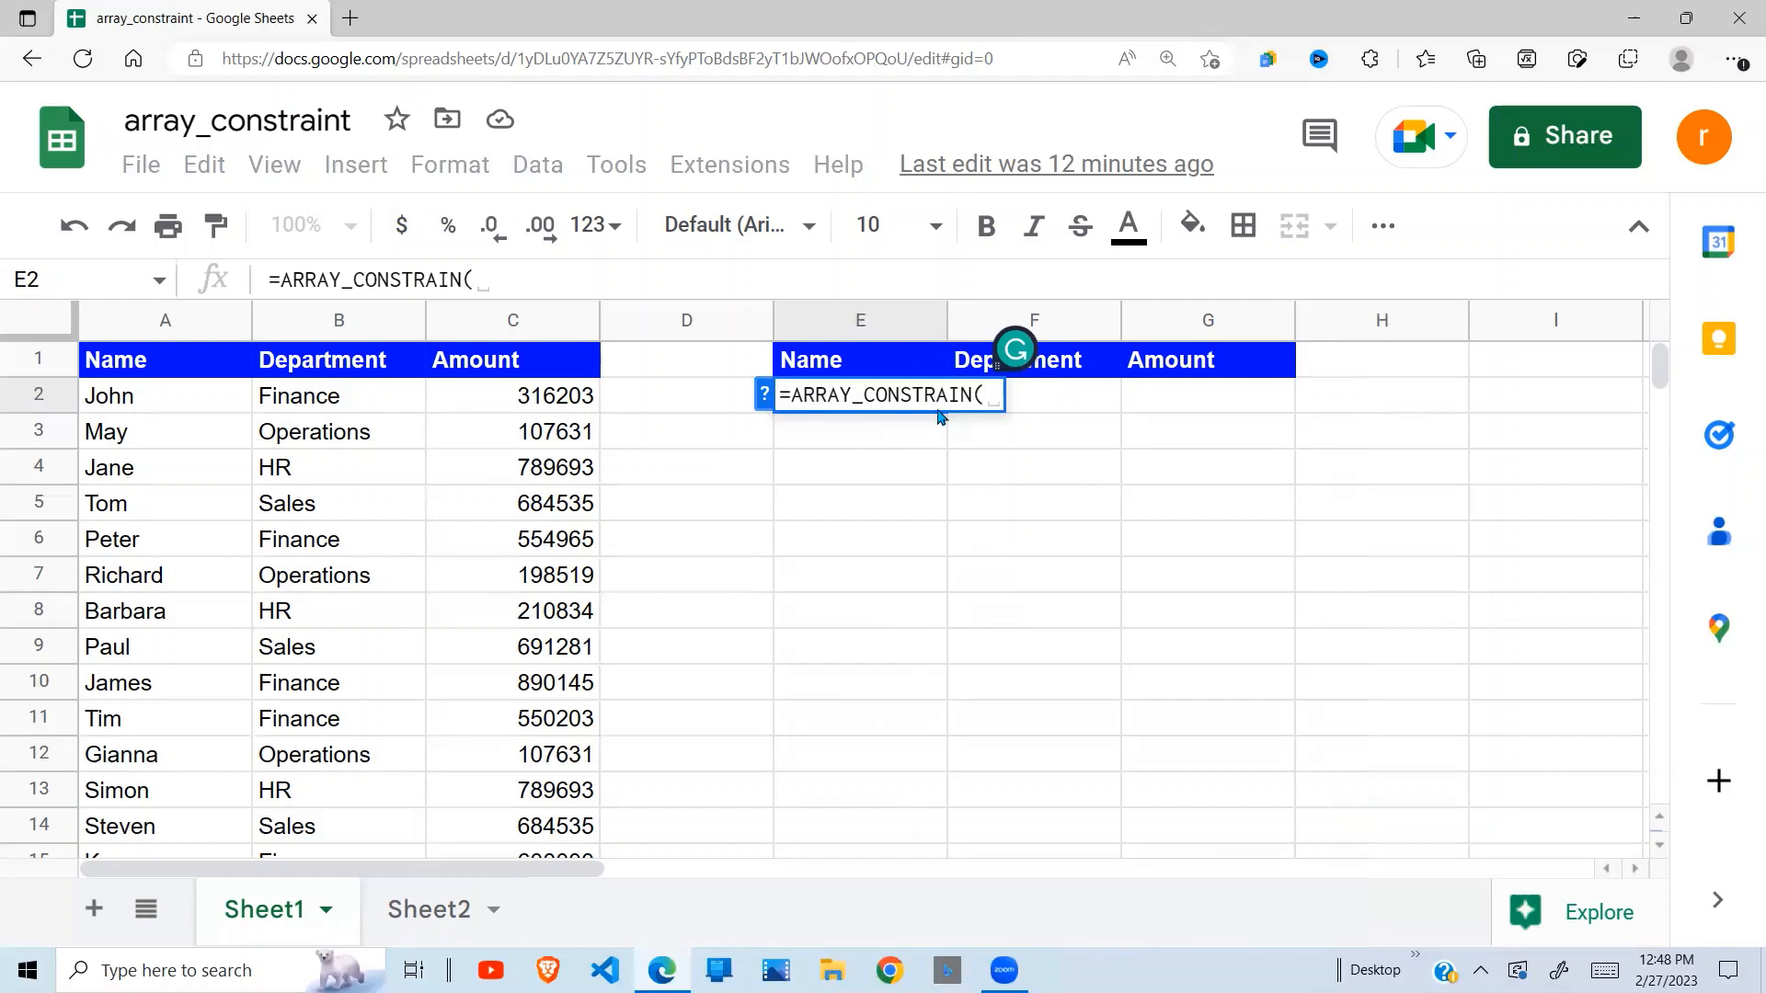
Supply A2:C19 as the ARRAY_CONSTRAIN input range and consult the help for the num_rows argument.
click(155, 408)
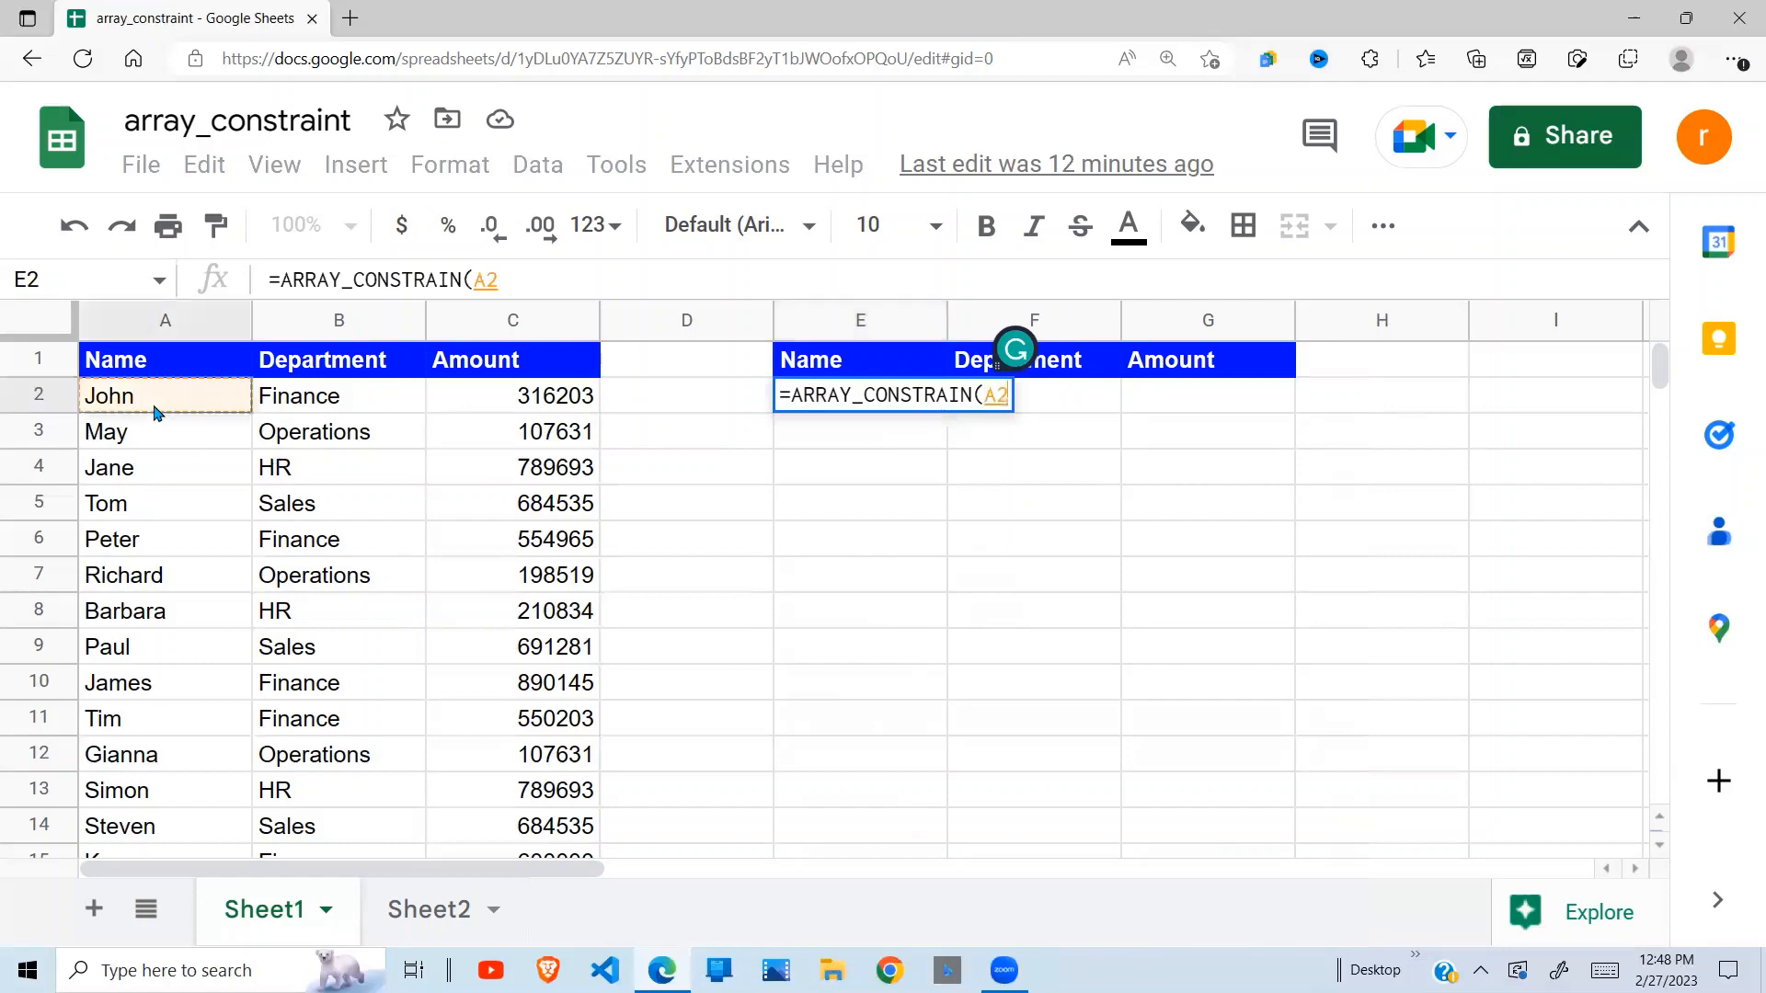
drag(345, 432, 521, 614)
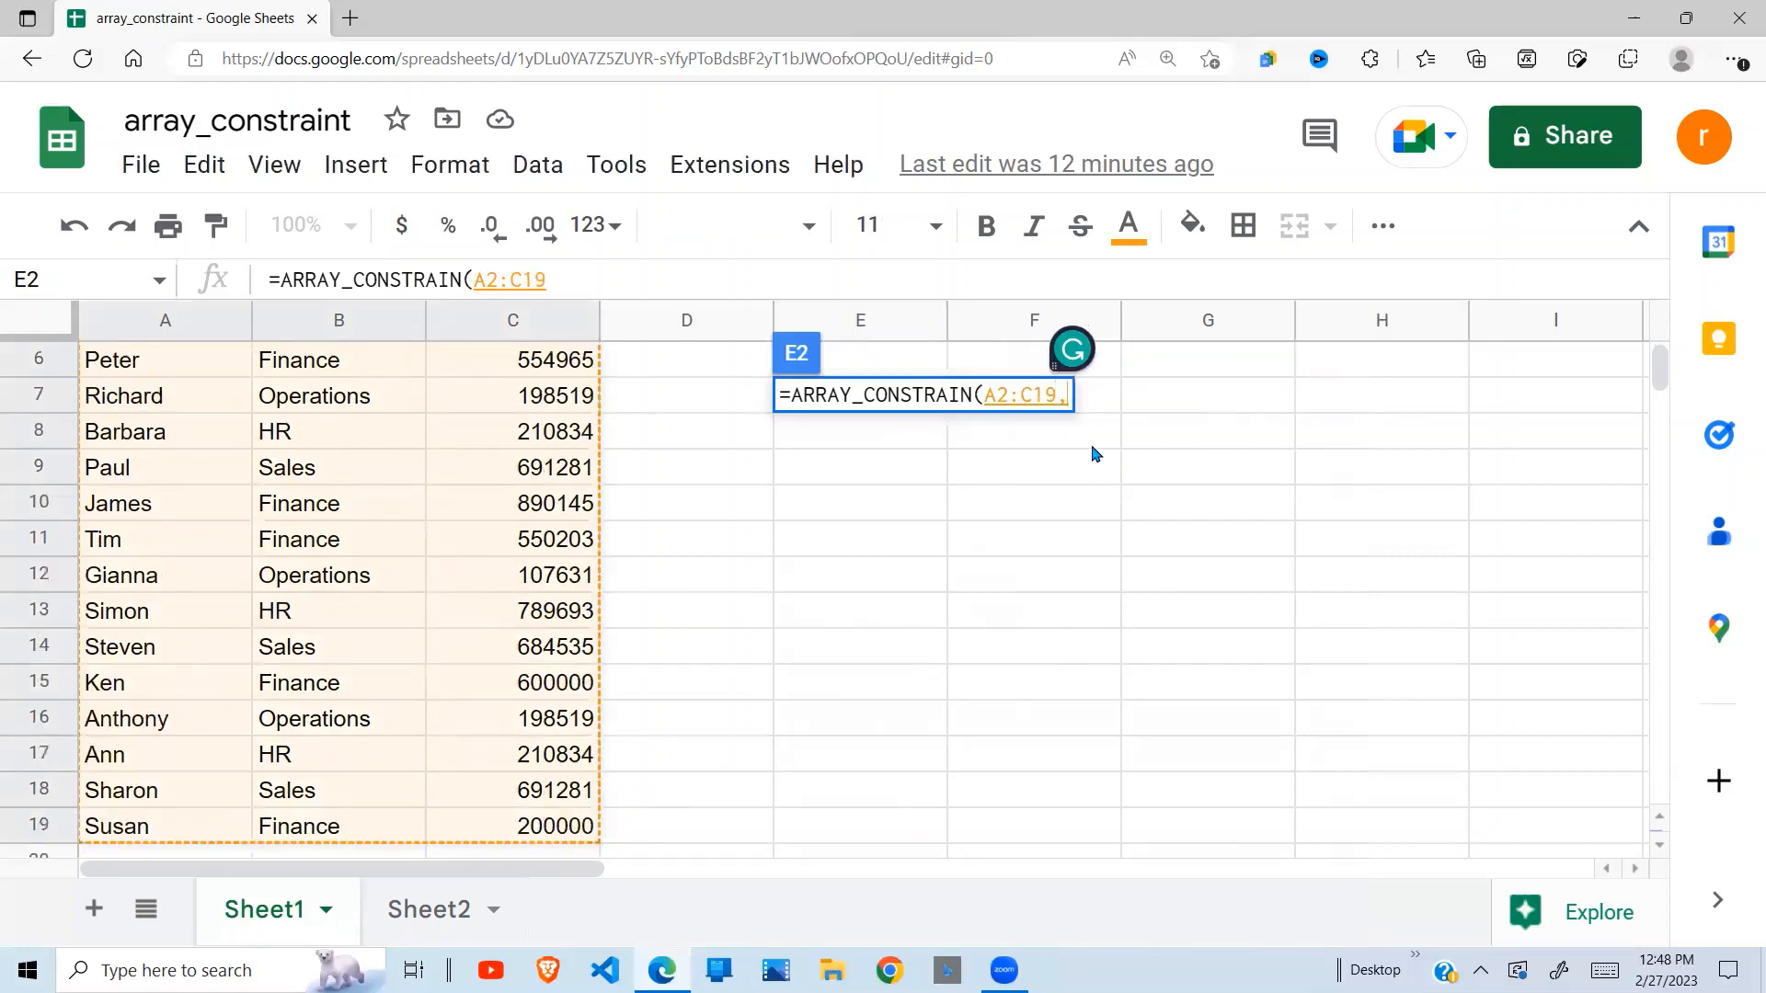
text(,)
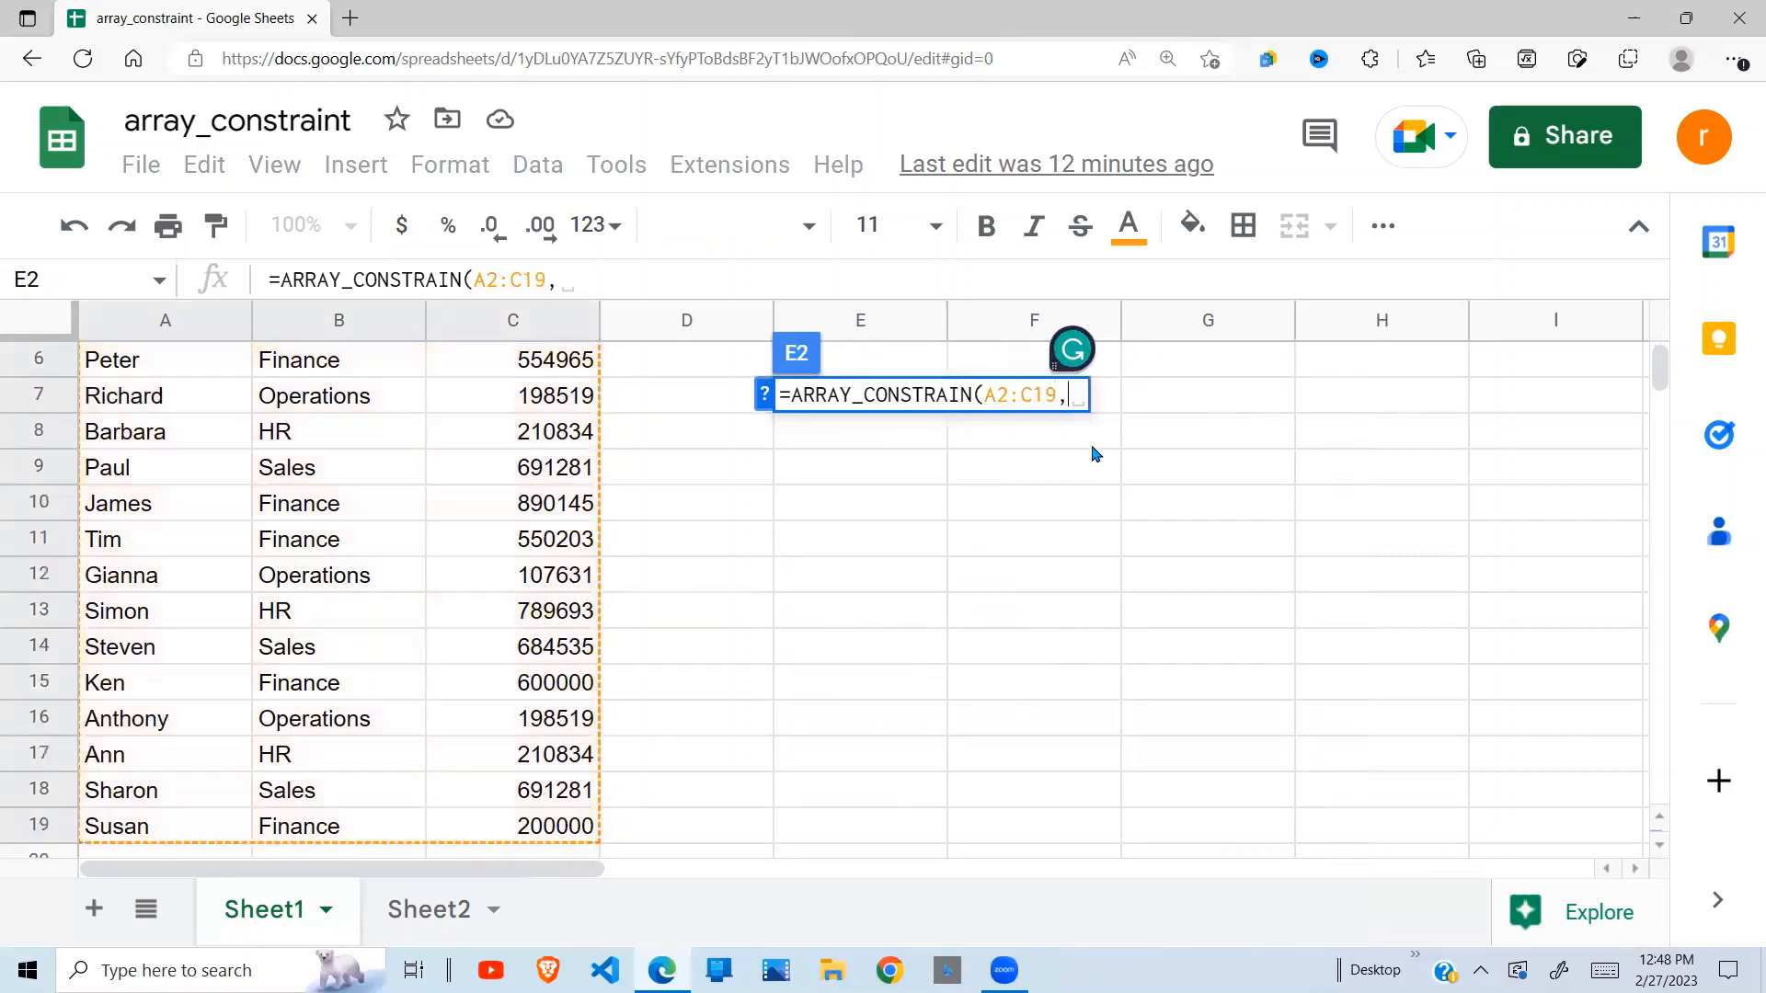
click(764, 397)
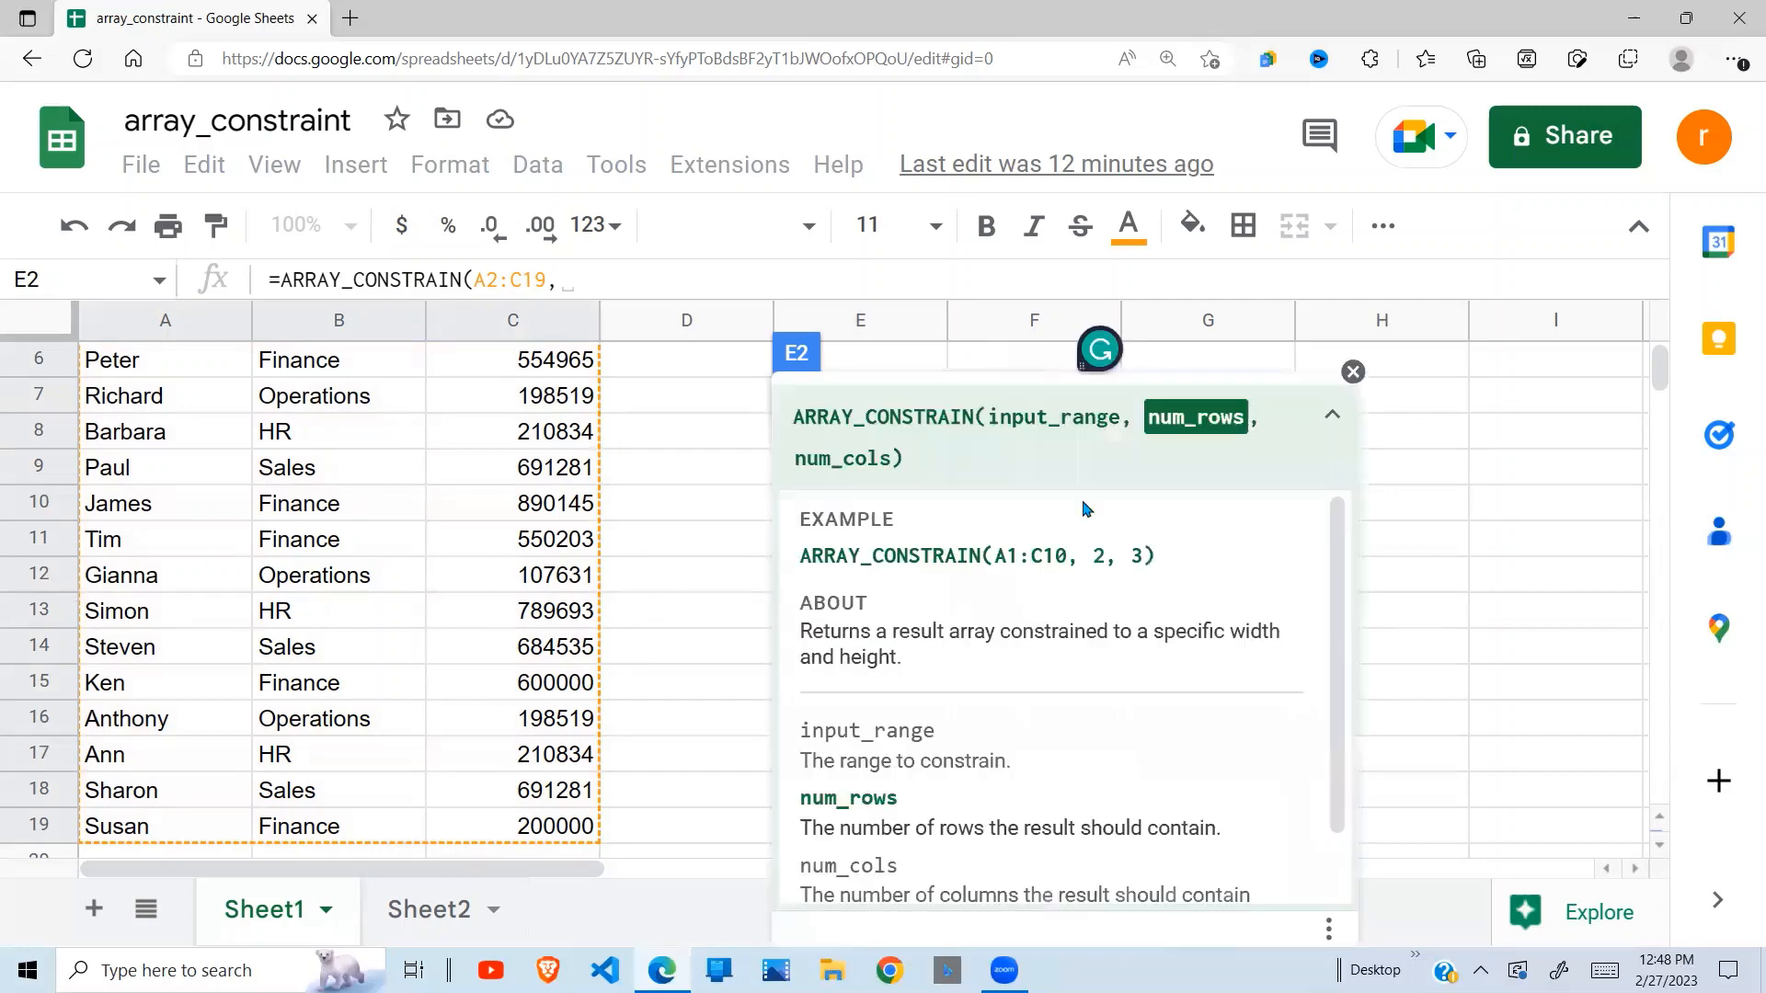
click(1352, 372)
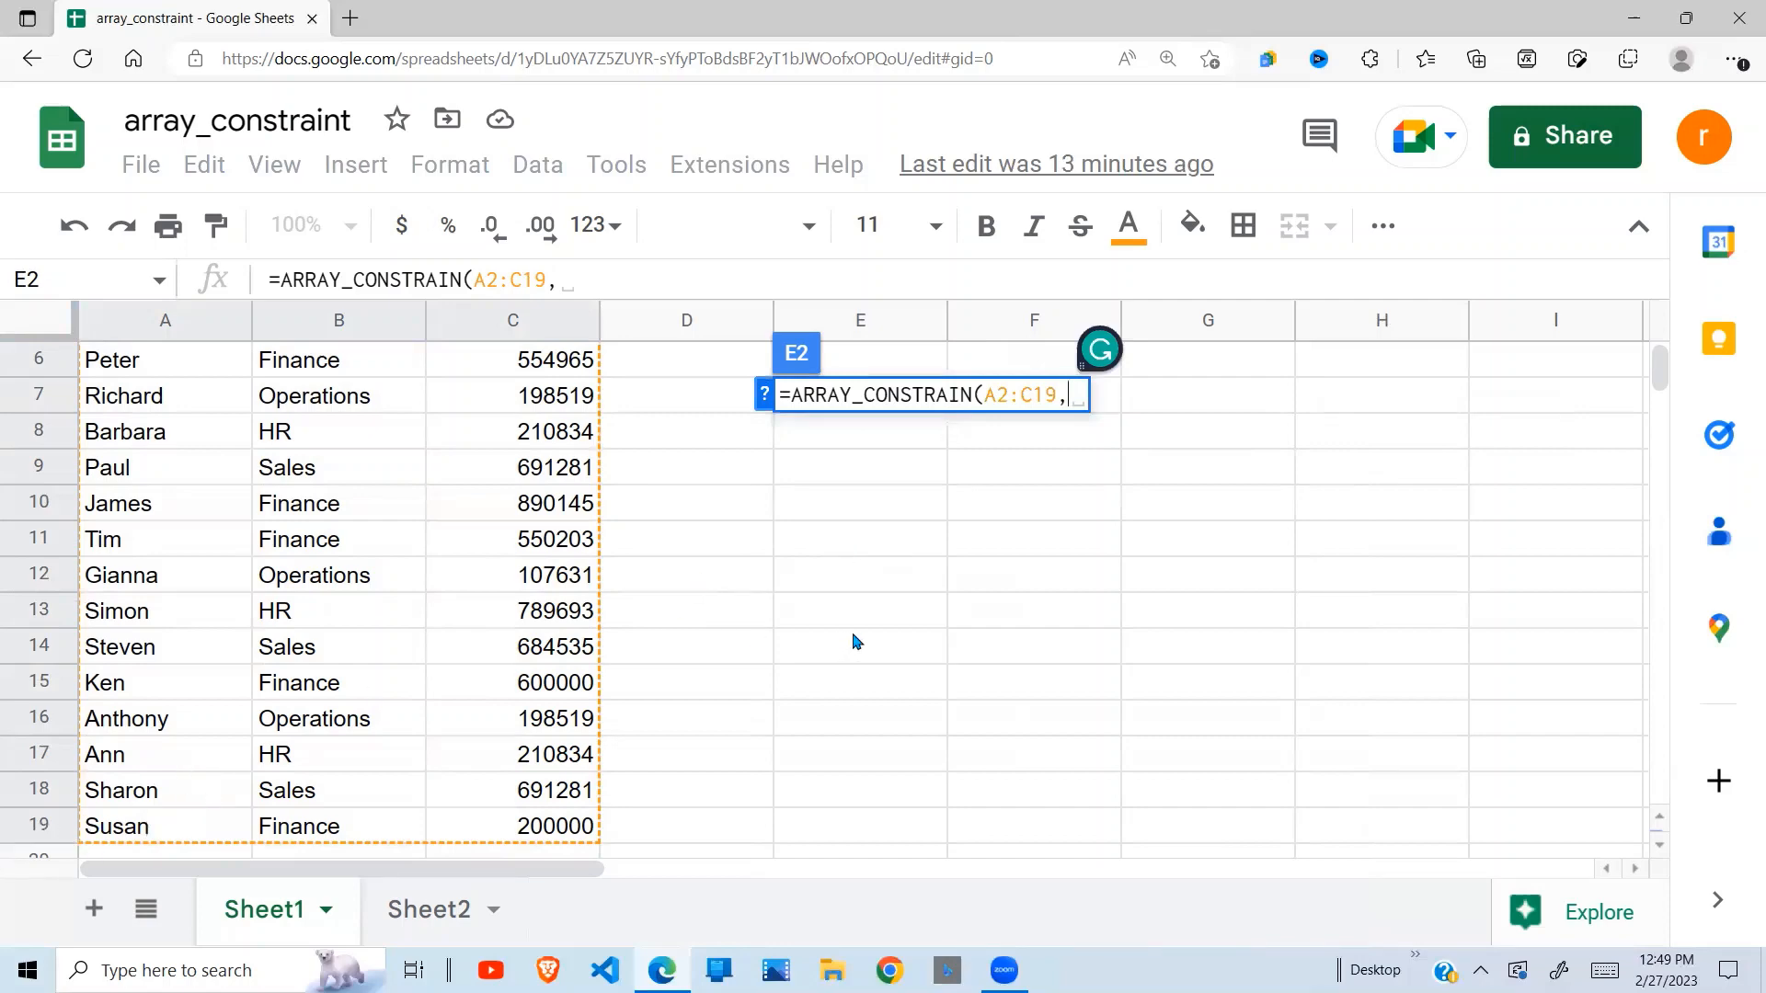
Complete the E2 formula with 5 rows and 2 columns as =ARRAY_CONSTRAIN(A2:C19,5,2).
text(5)
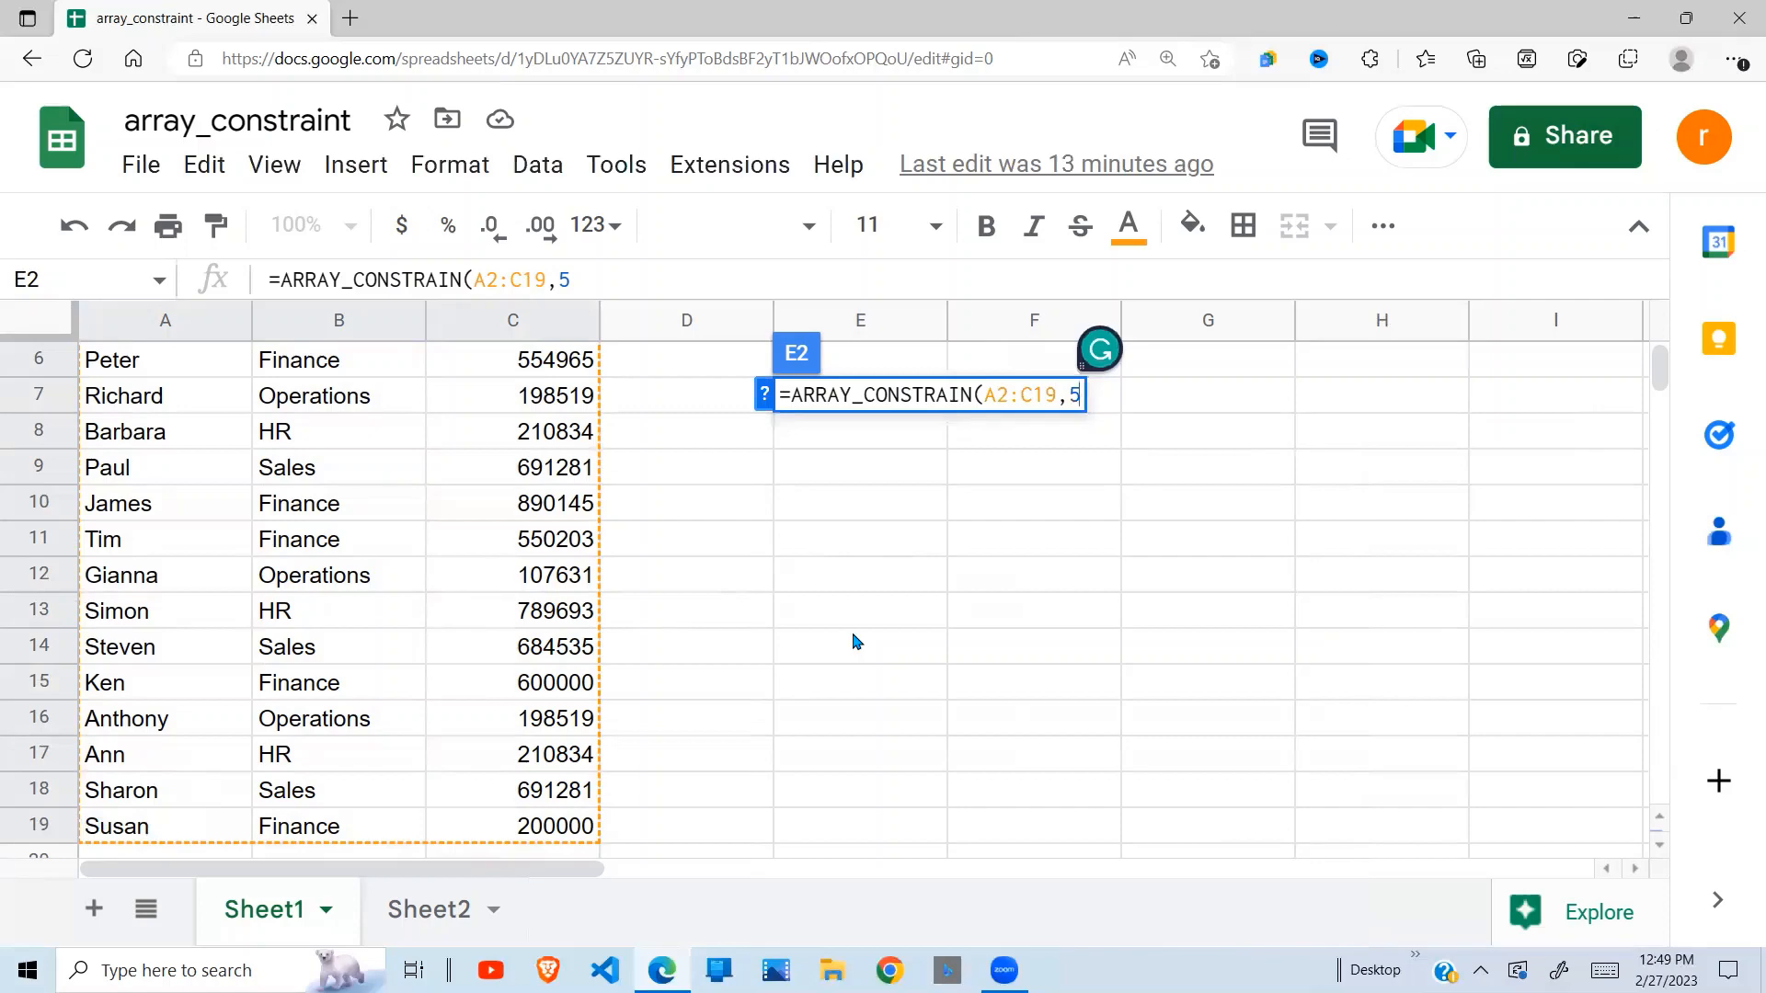
text(,)
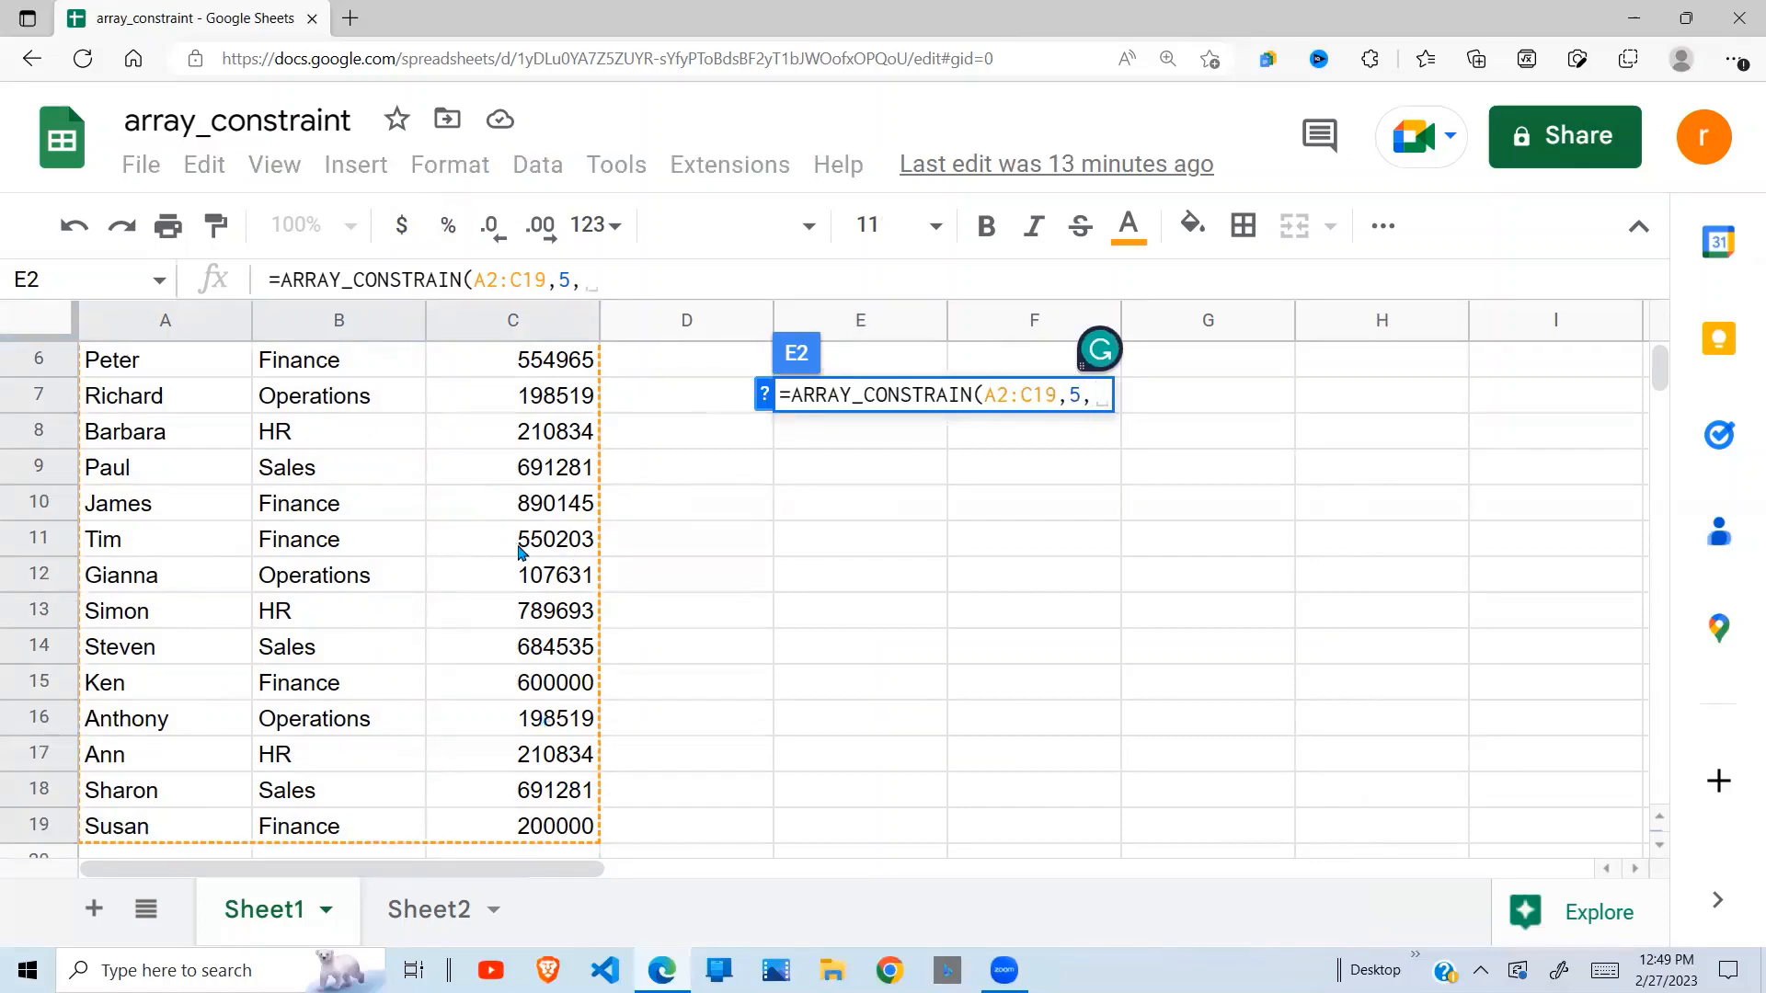
text(2)
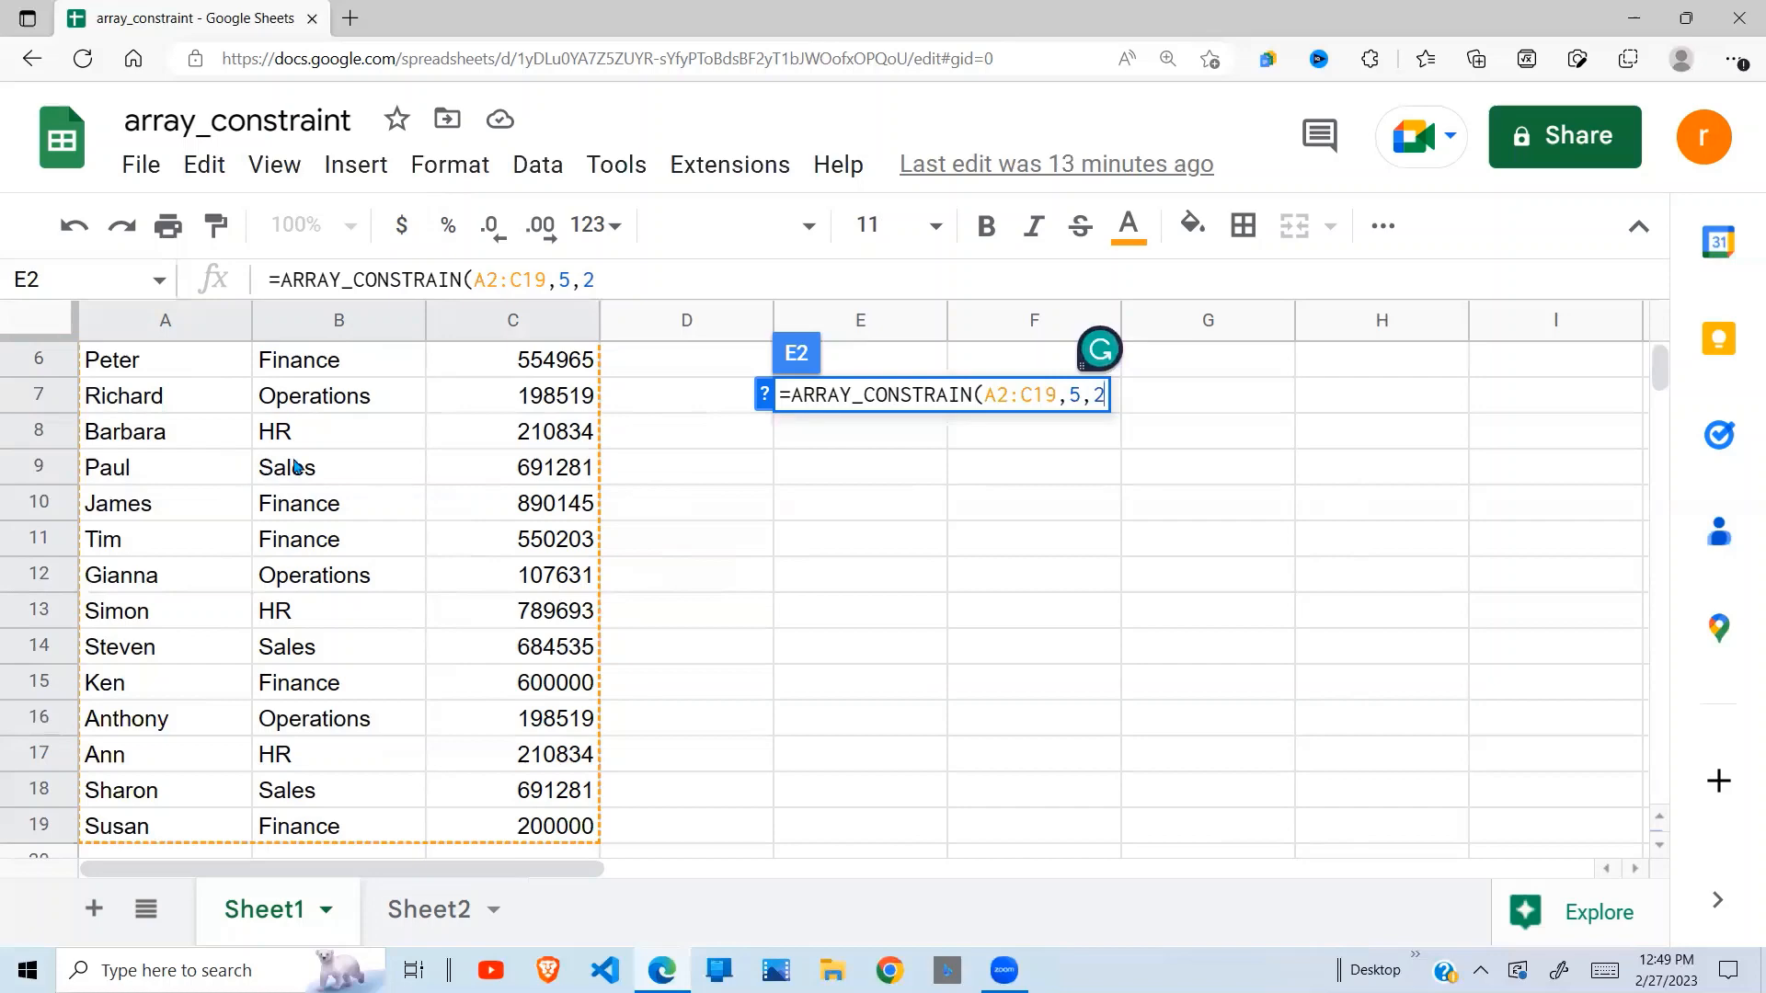
text())
key(Return)
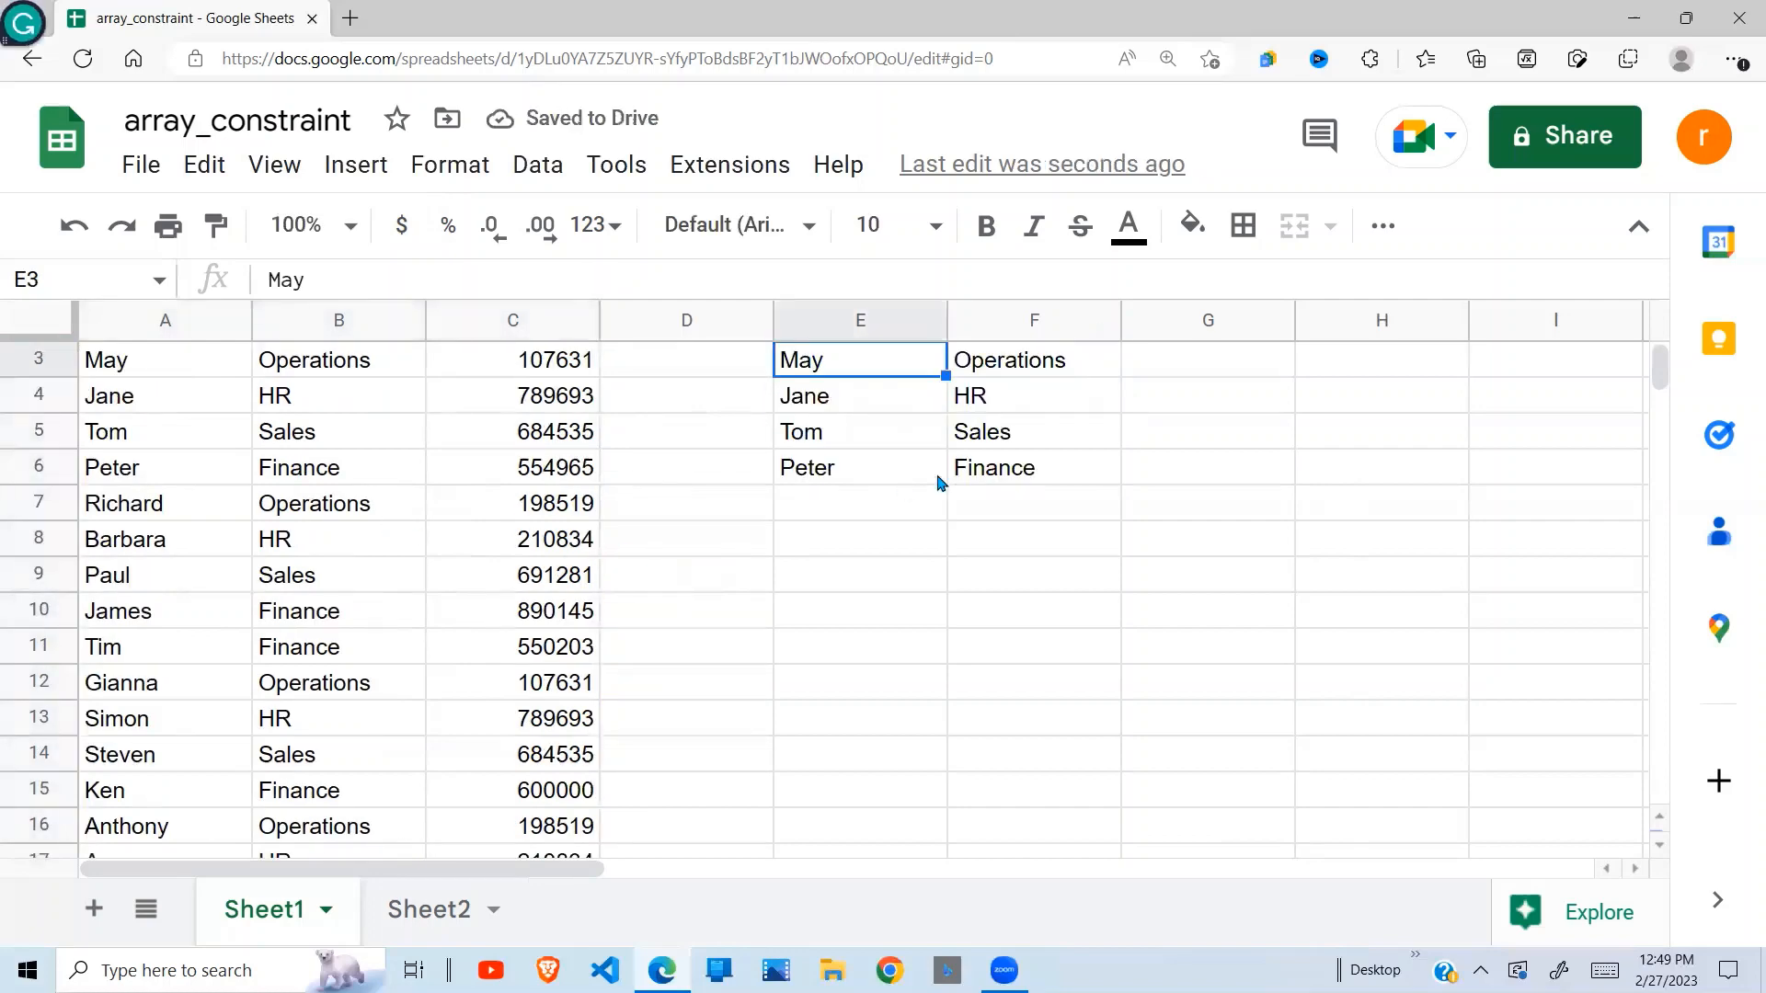
Examine the formula output in columns E and F against the source records in columns A to C.
key(Up)
key(Up)
click(832, 400)
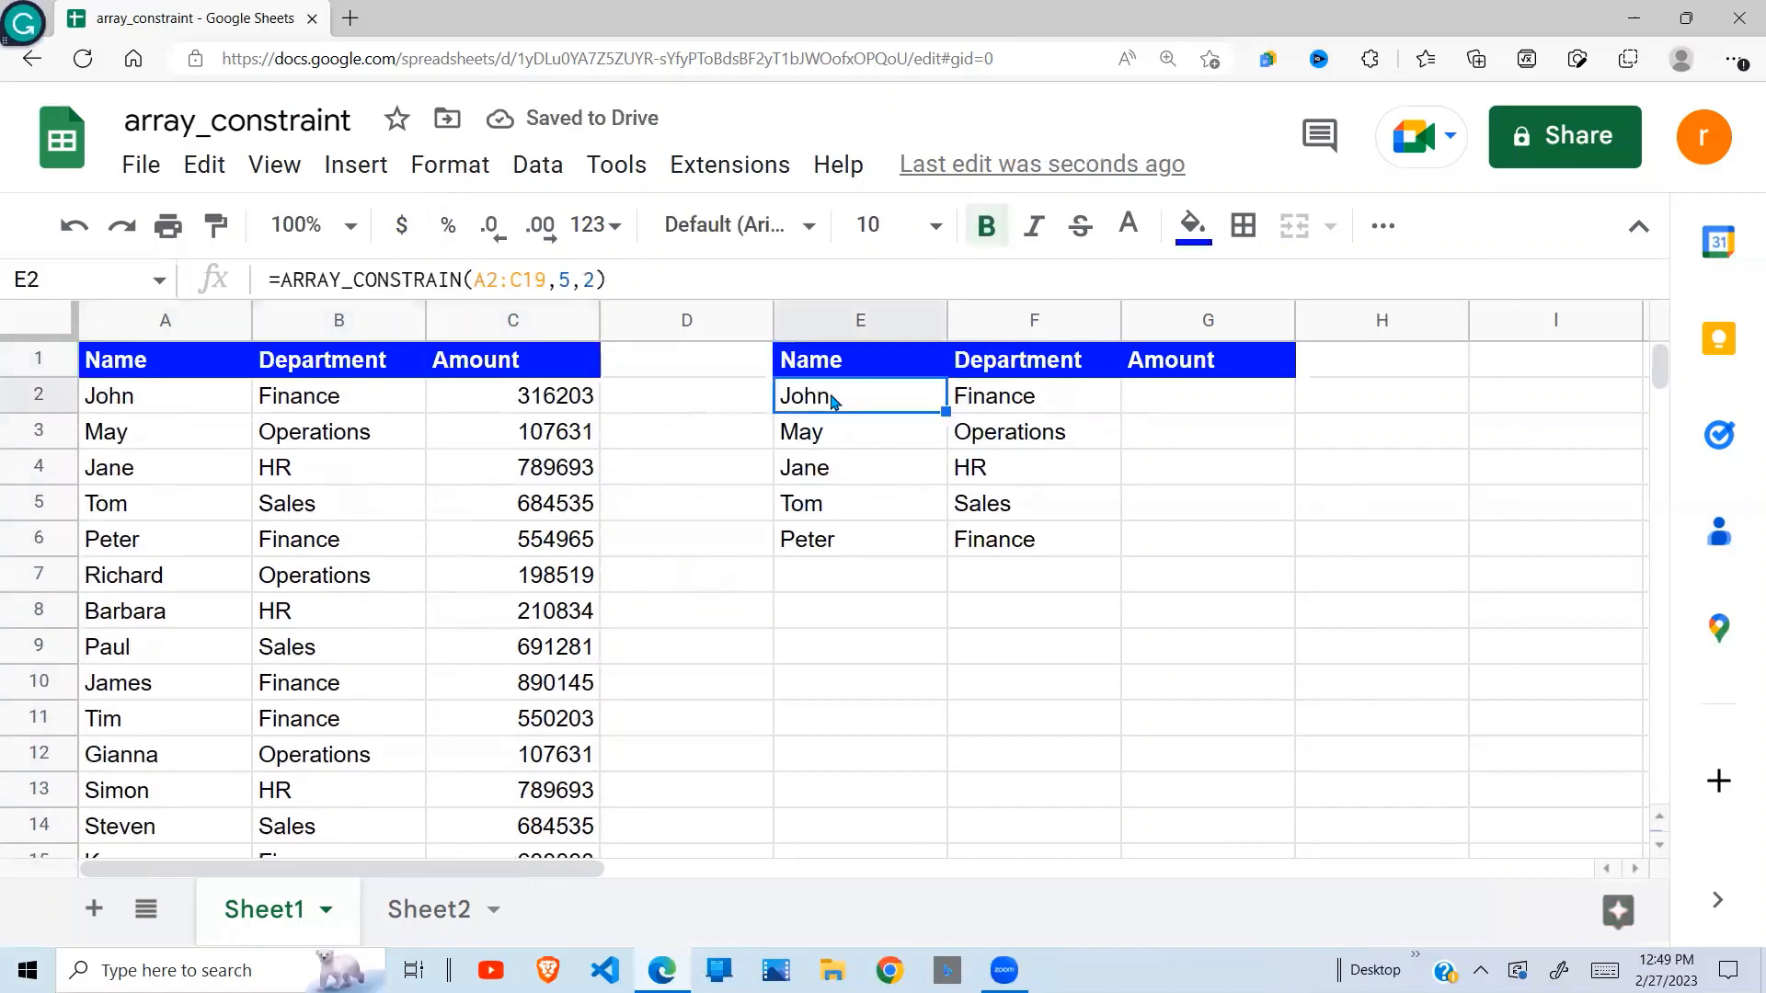
key(Down)
key(Down)
key(Down)
key(Down)
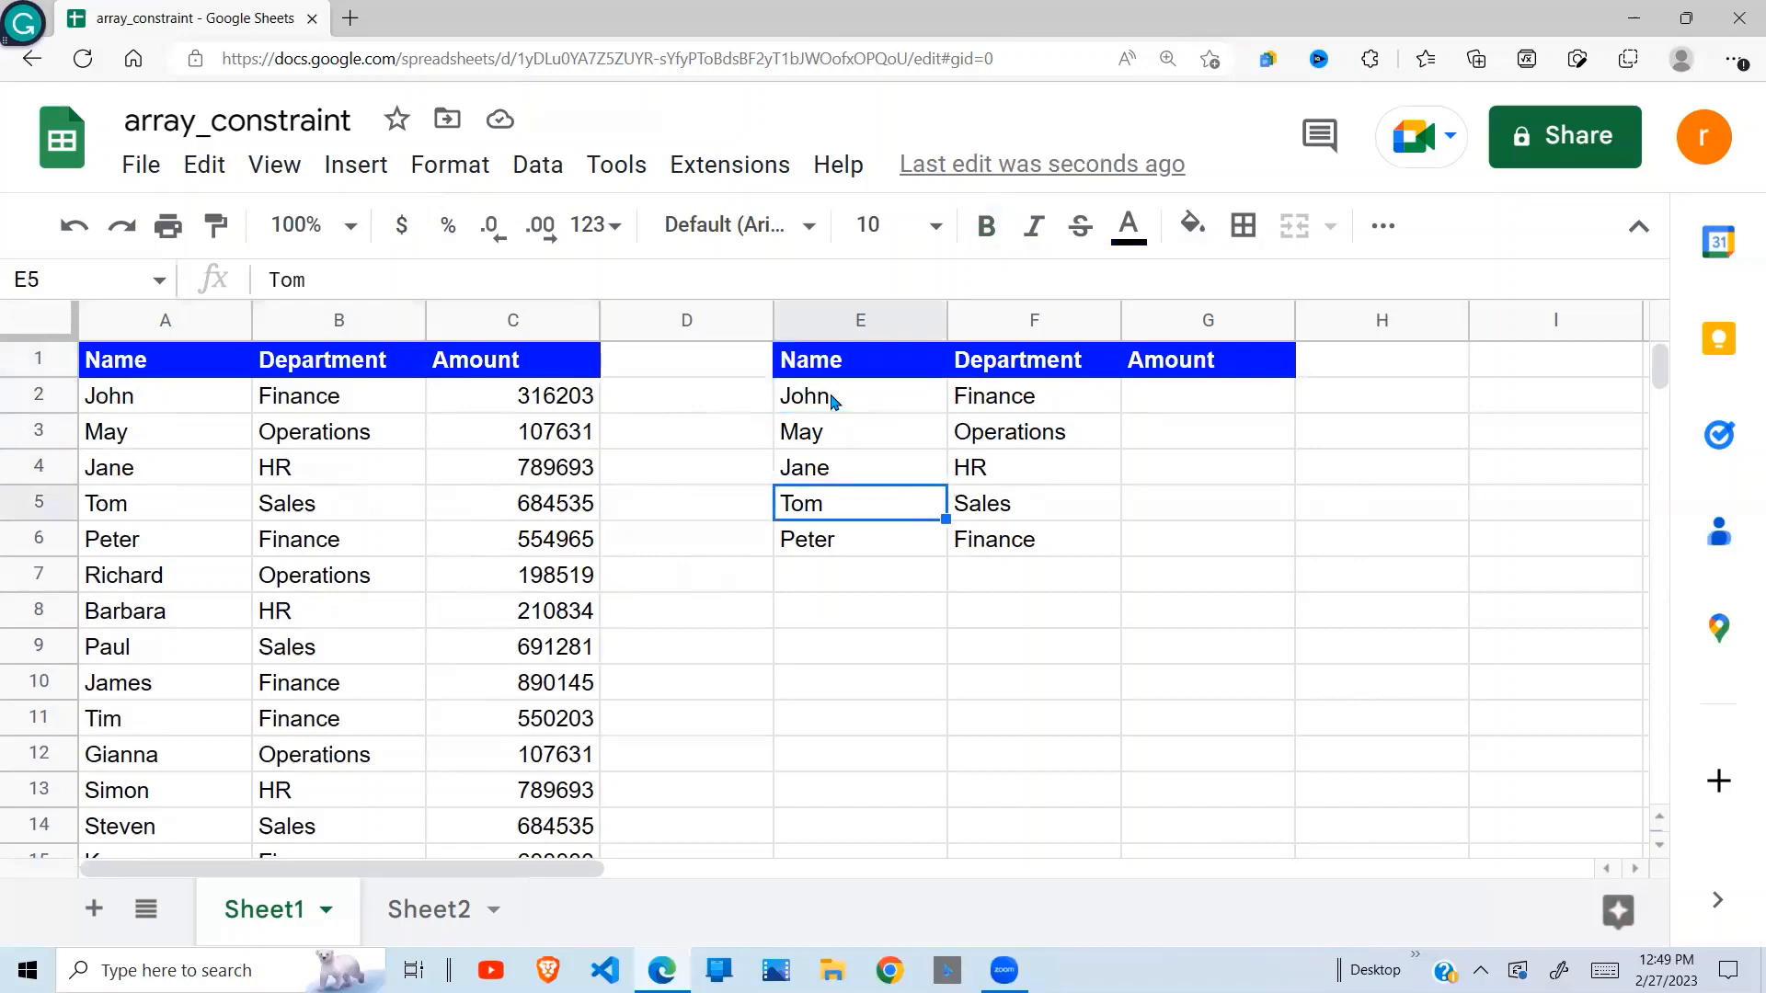
drag(832, 400, 831, 548)
drag(866, 360, 871, 543)
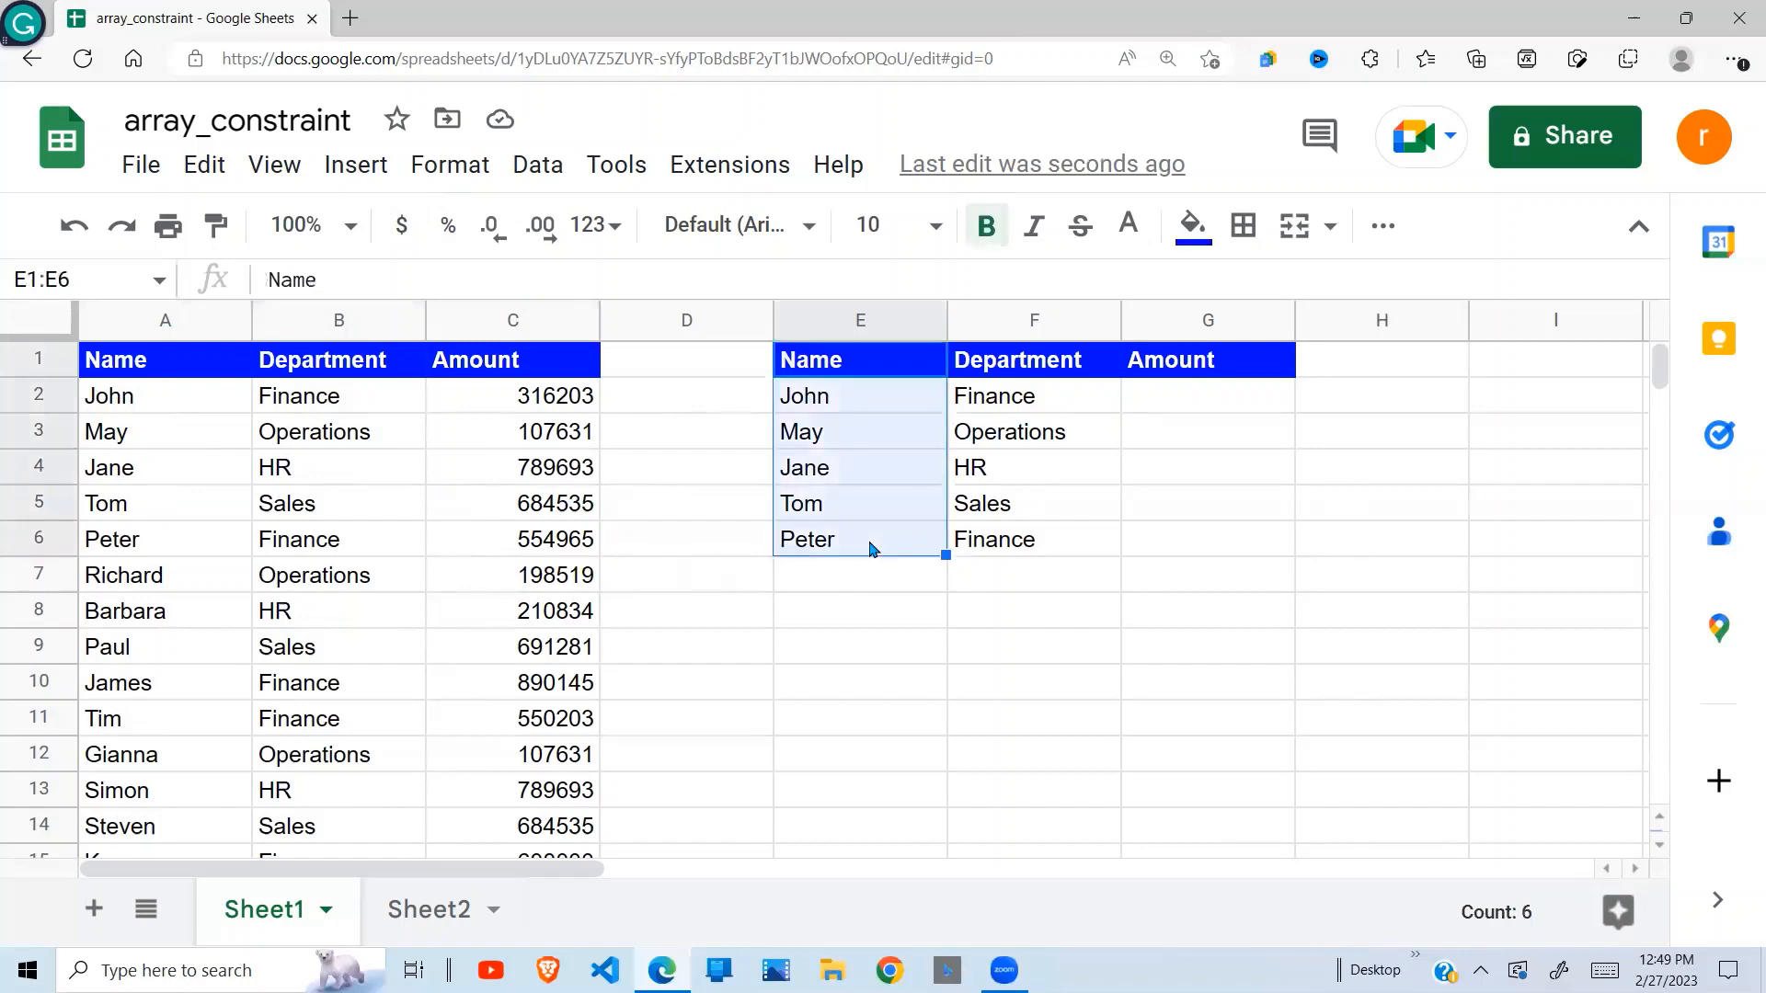
drag(1065, 339, 1058, 521)
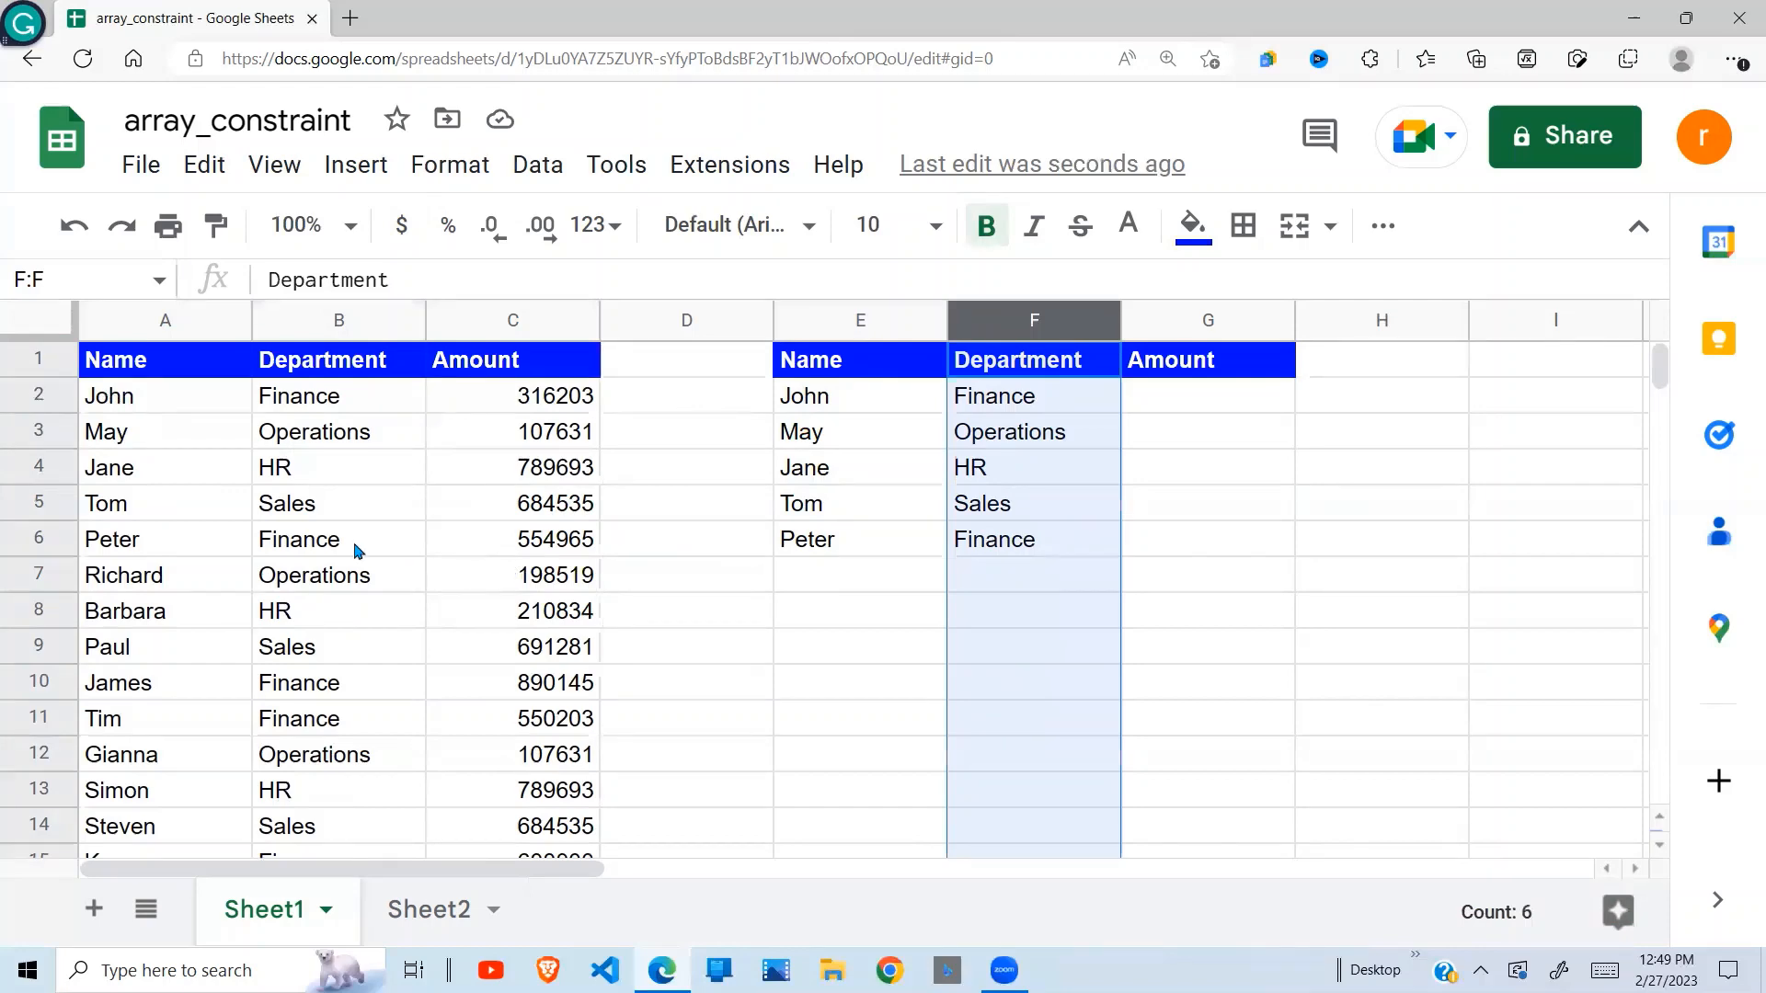
click(162, 428)
click(153, 410)
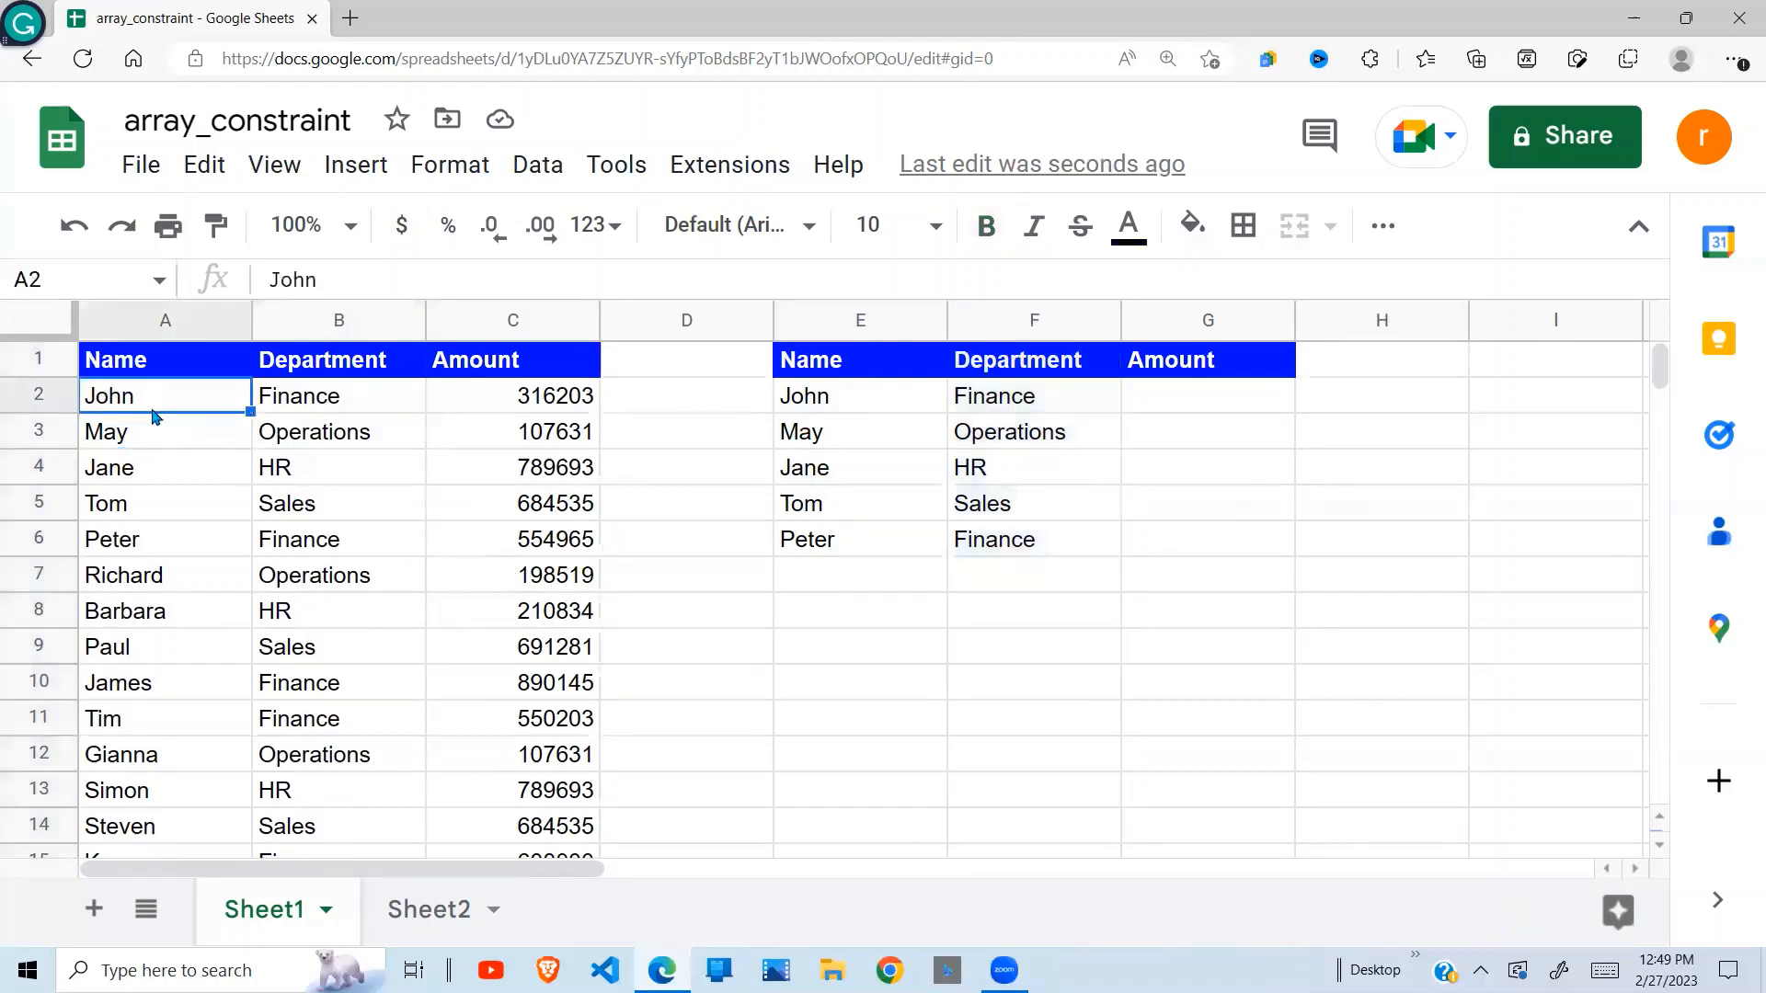
click(881, 410)
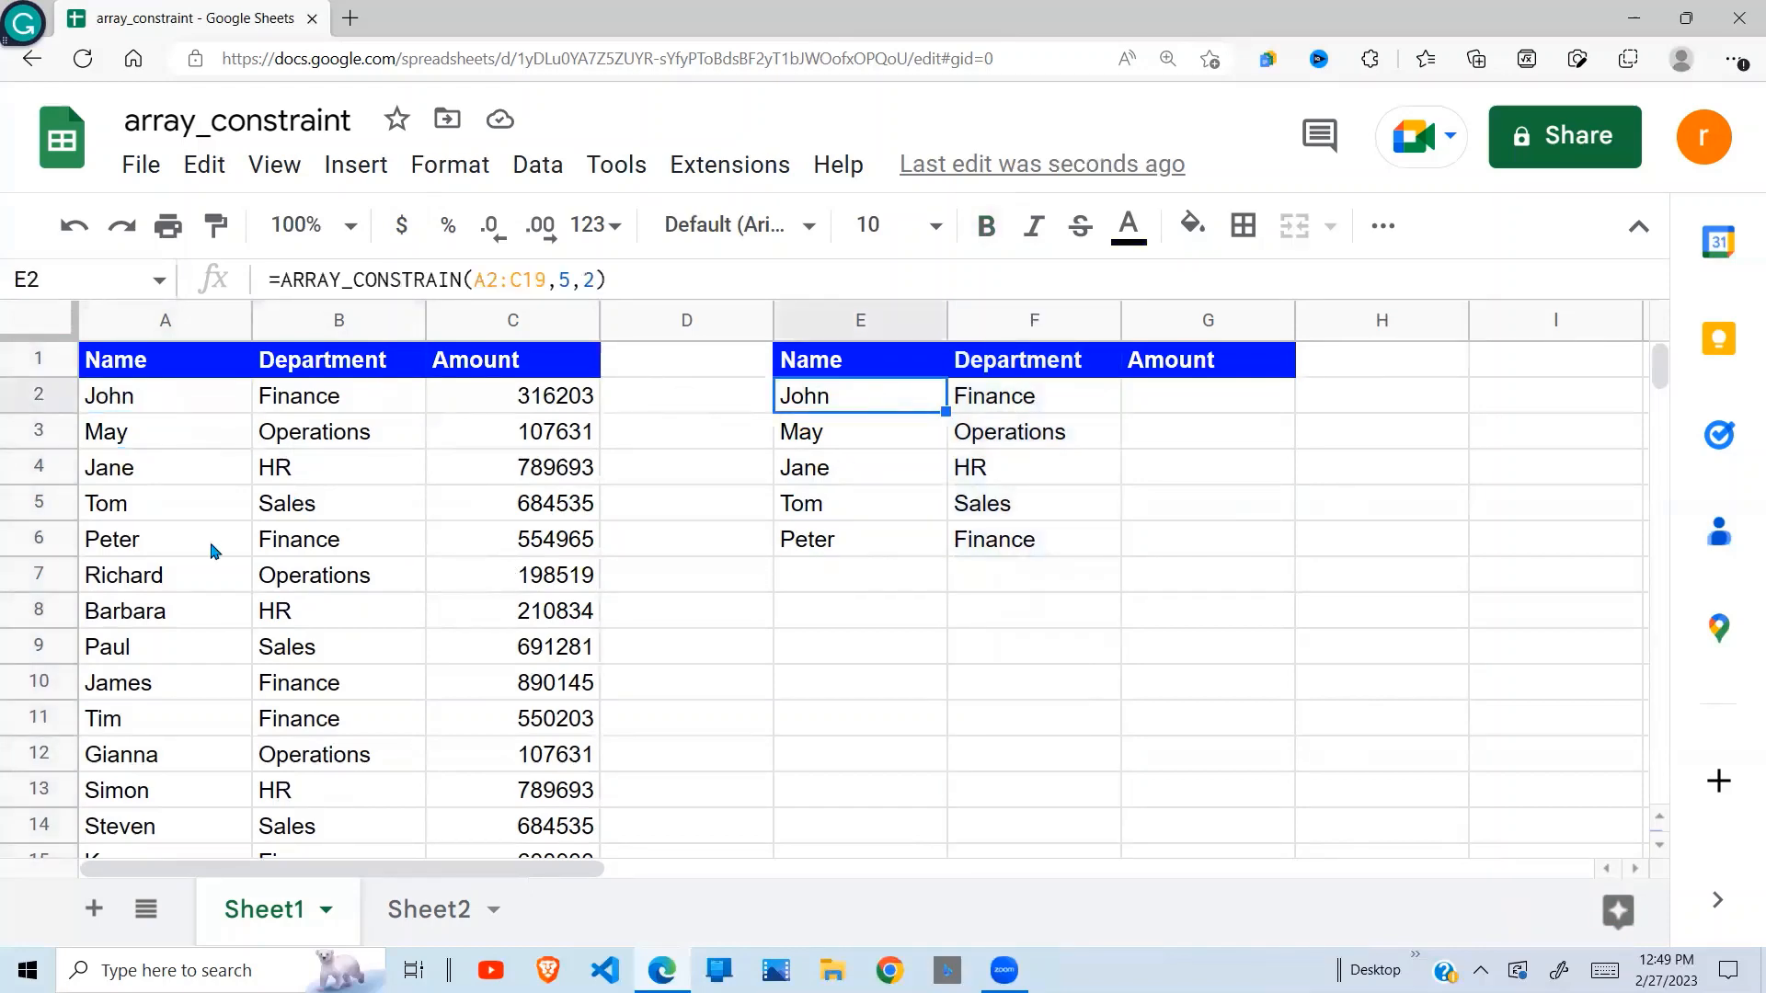
drag(173, 539, 588, 543)
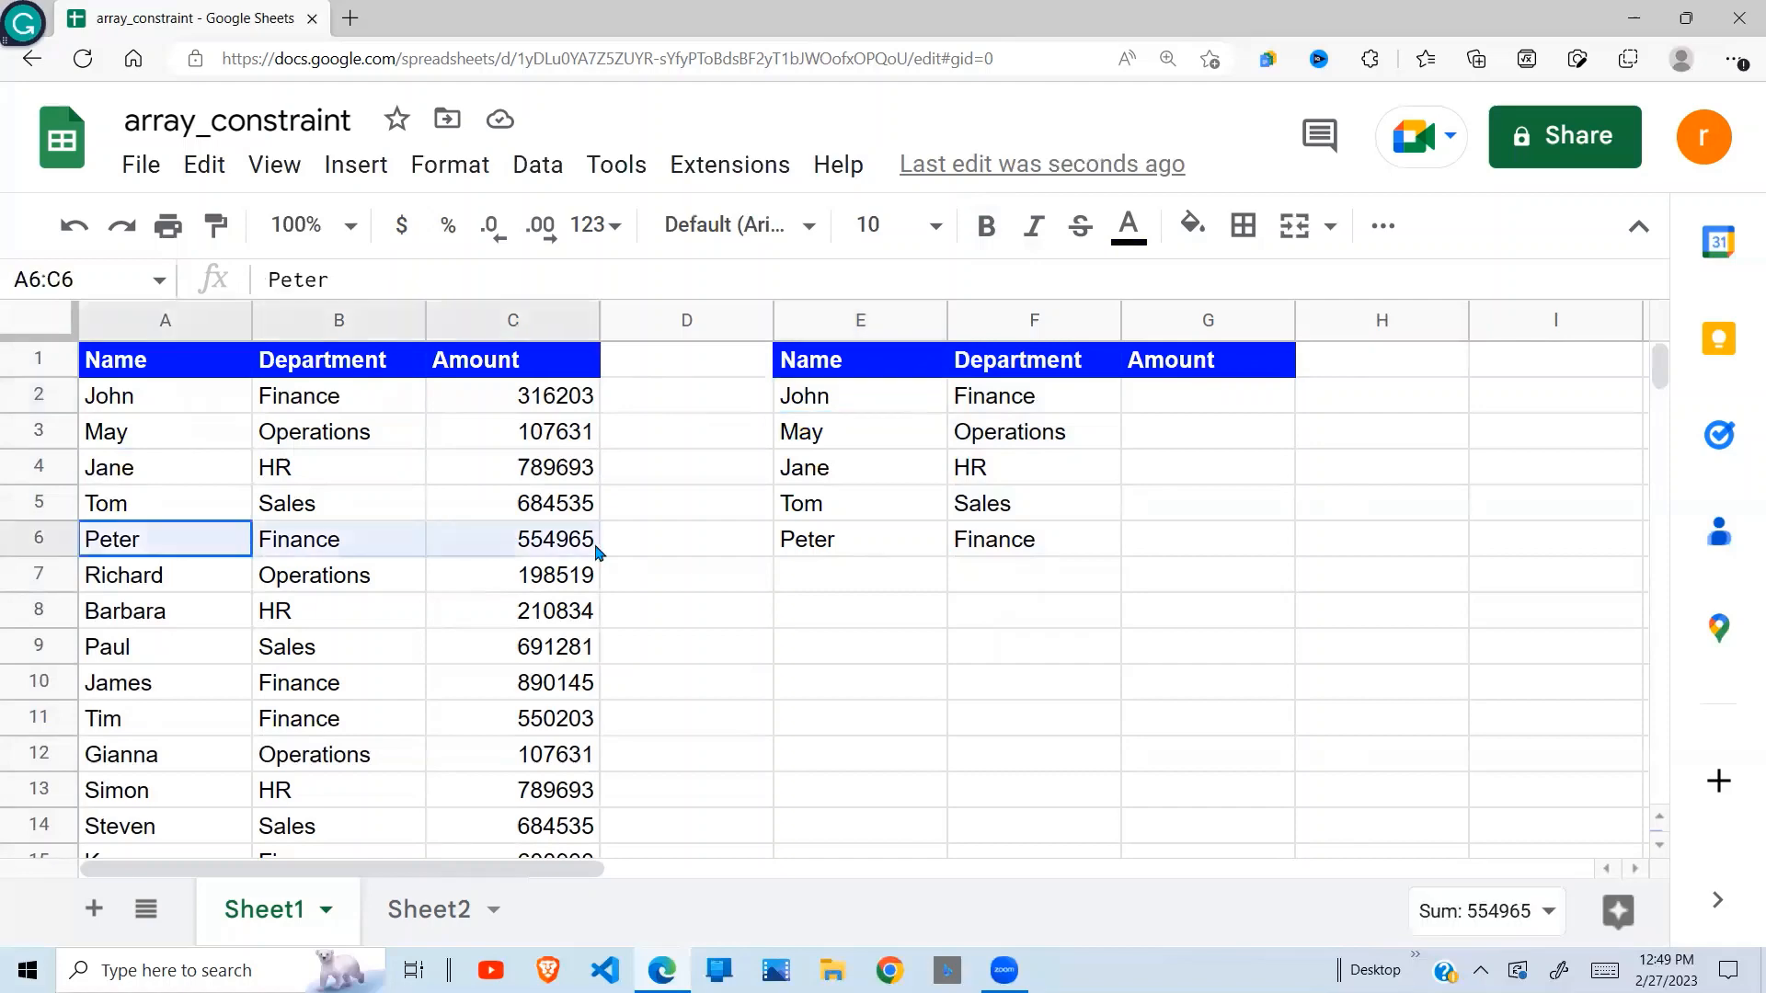
click(832, 542)
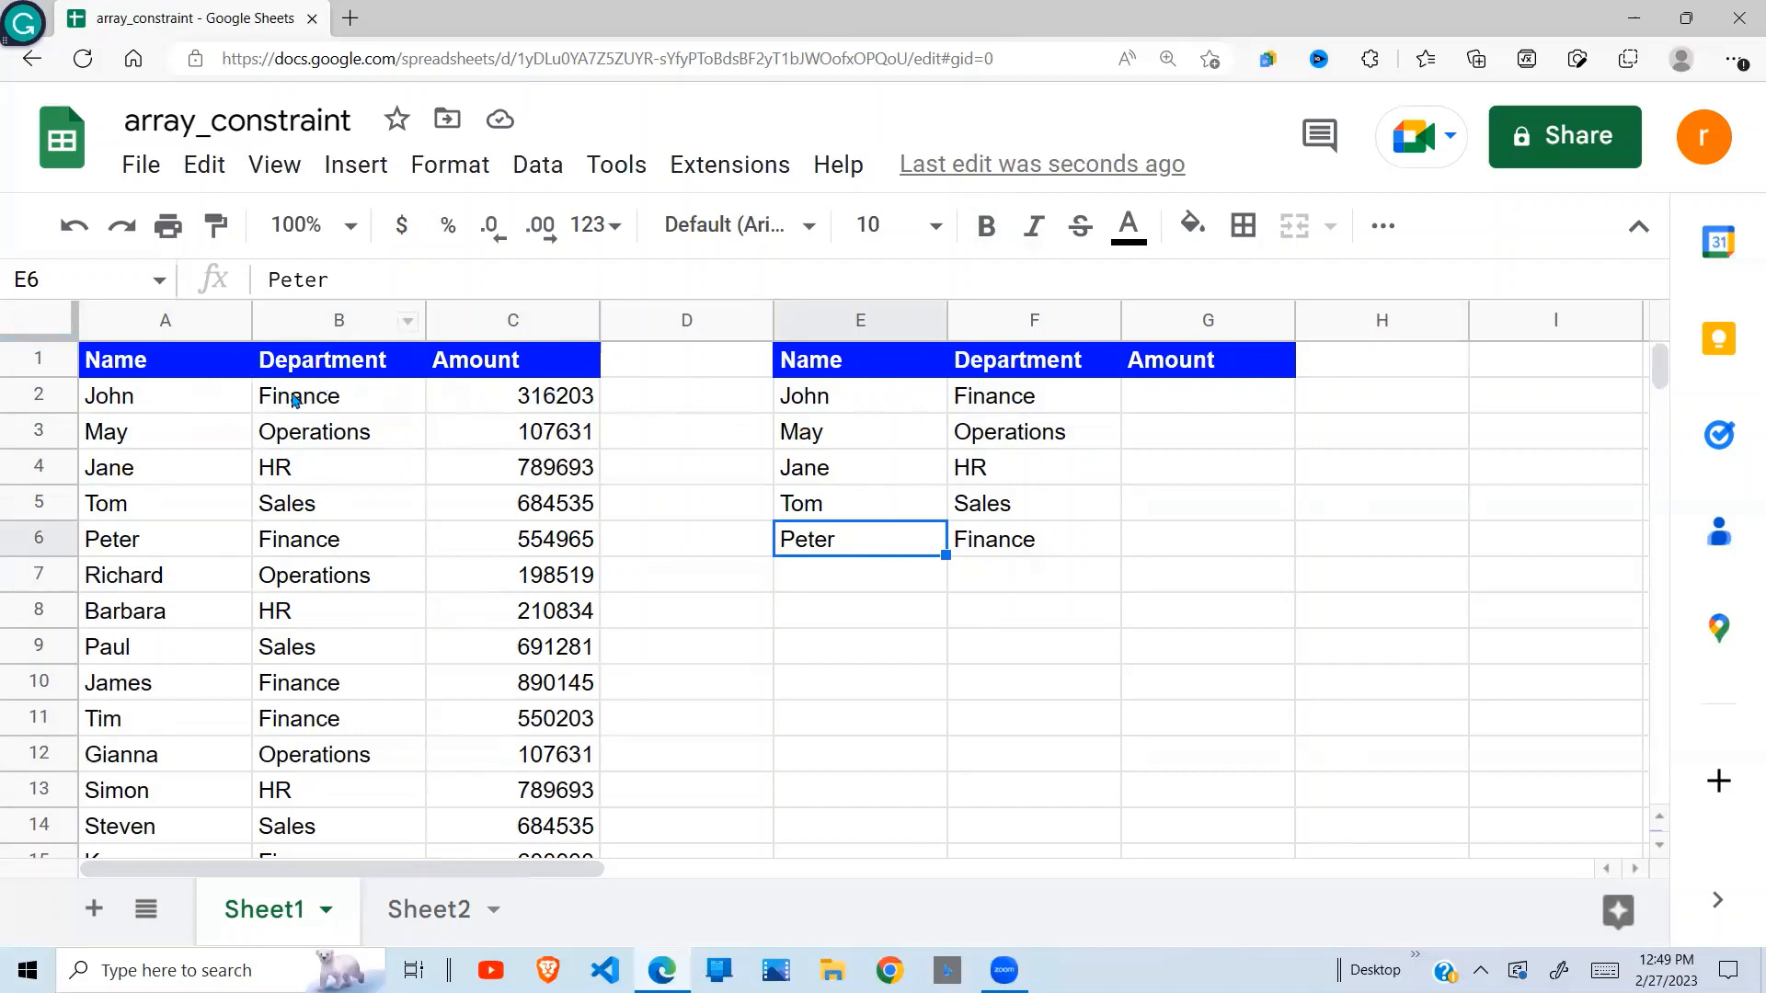
click(199, 370)
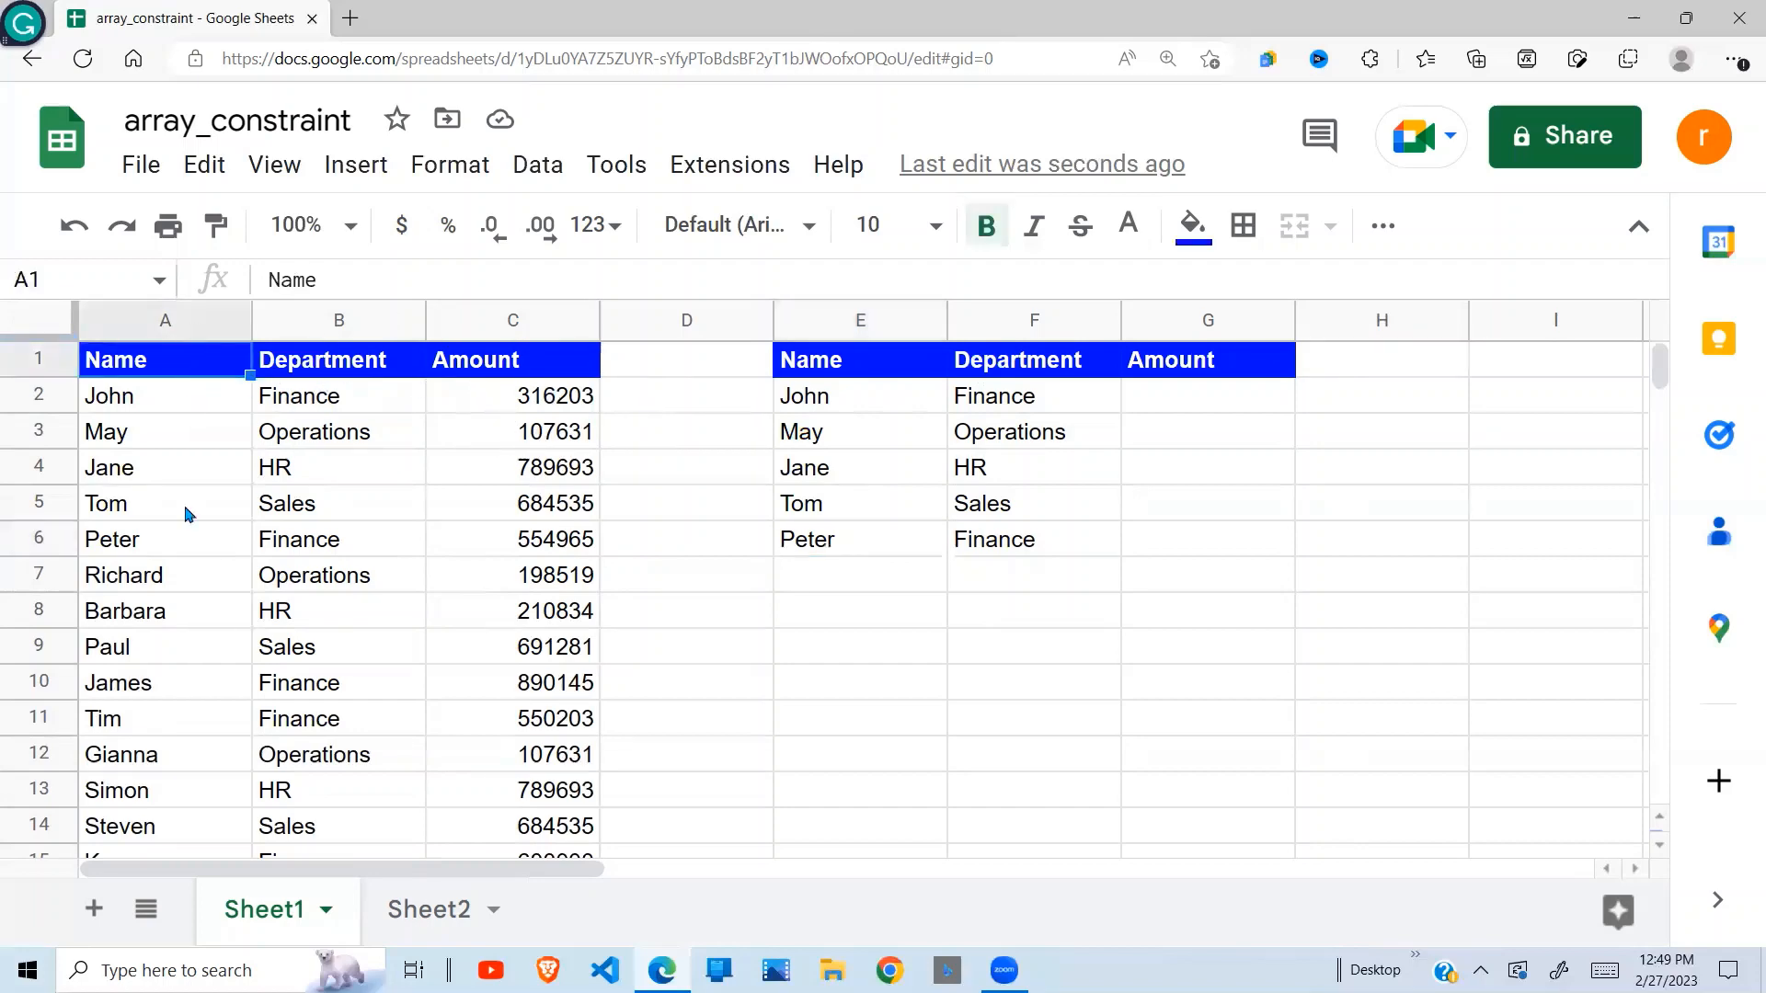
click(856, 466)
drag(837, 395, 1059, 551)
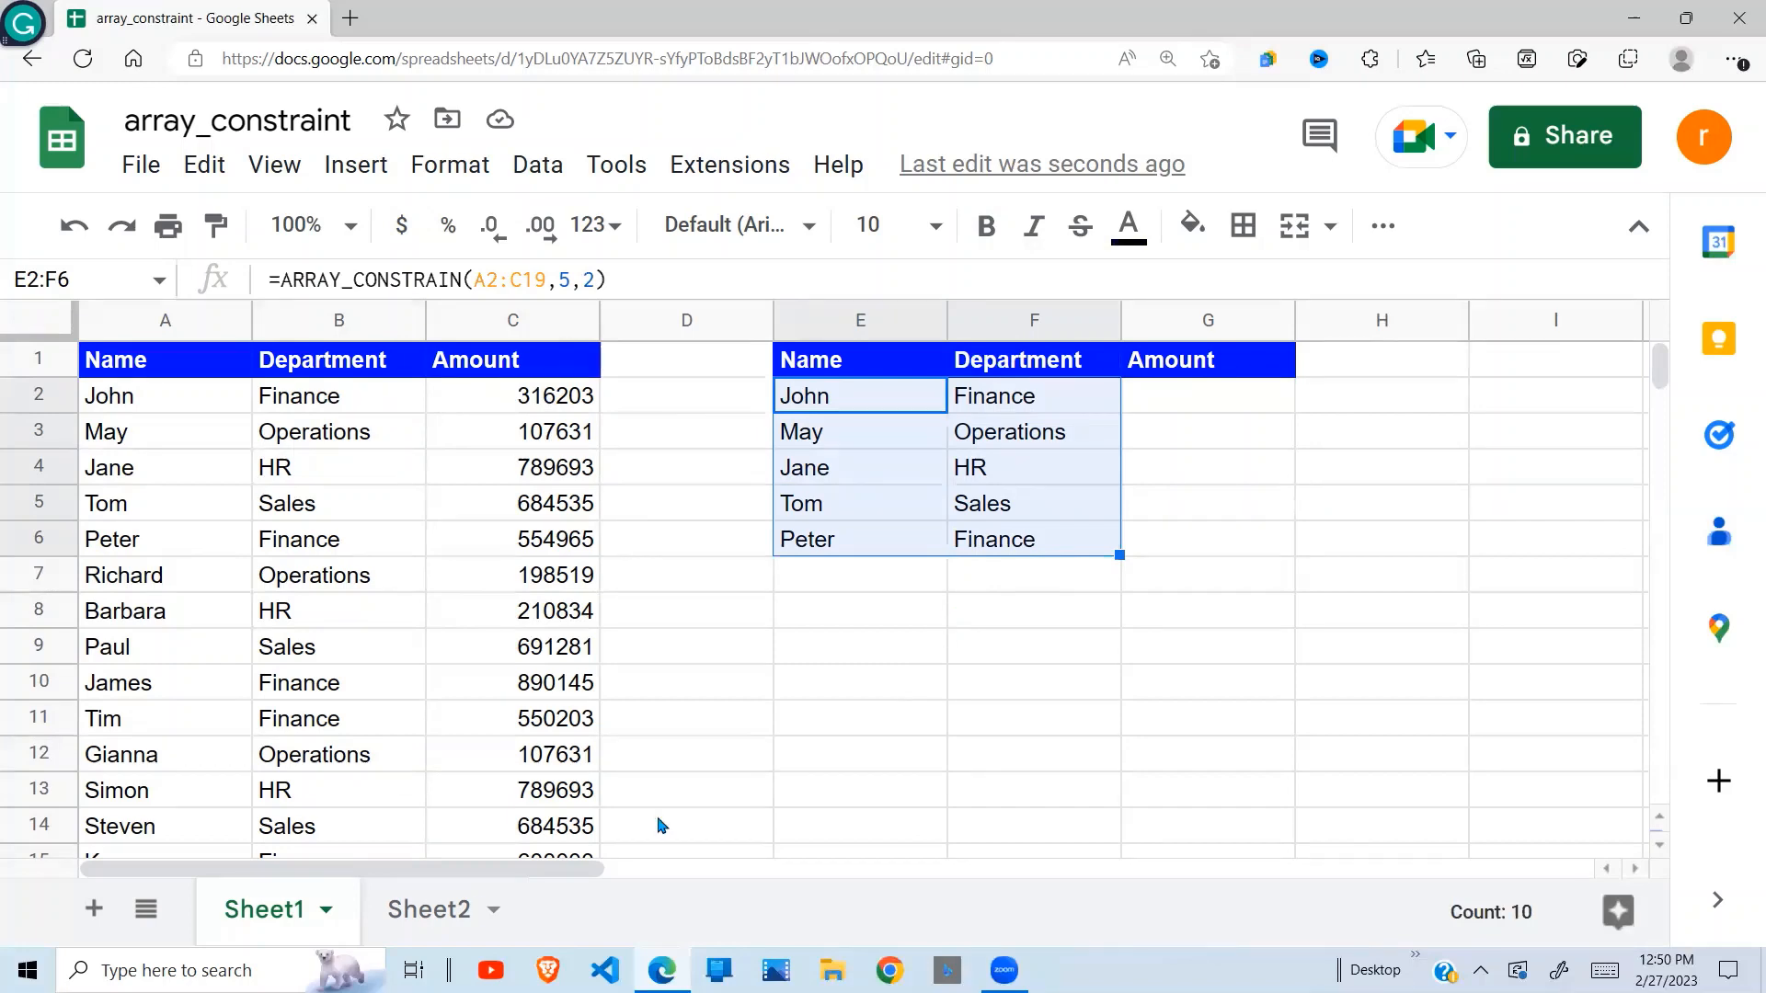
Switch to Sheet2 and review the Department and Amount columns of its source table.
click(432, 927)
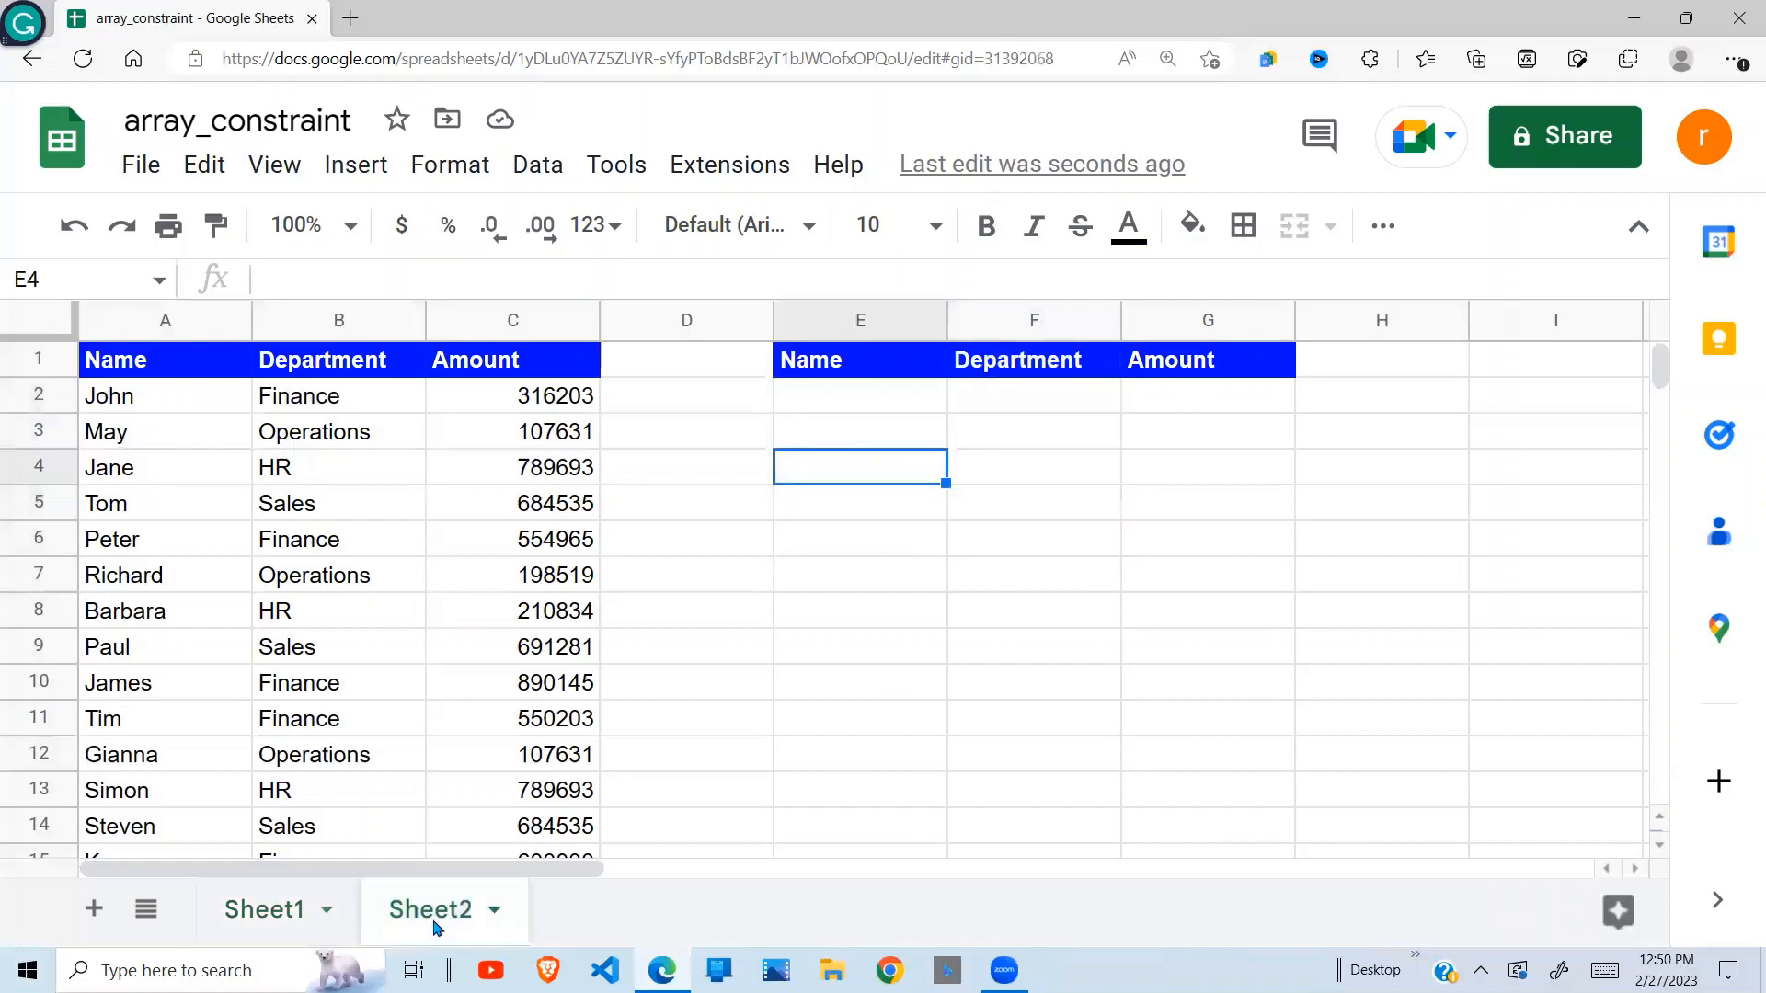
click(788, 720)
click(923, 480)
click(511, 394)
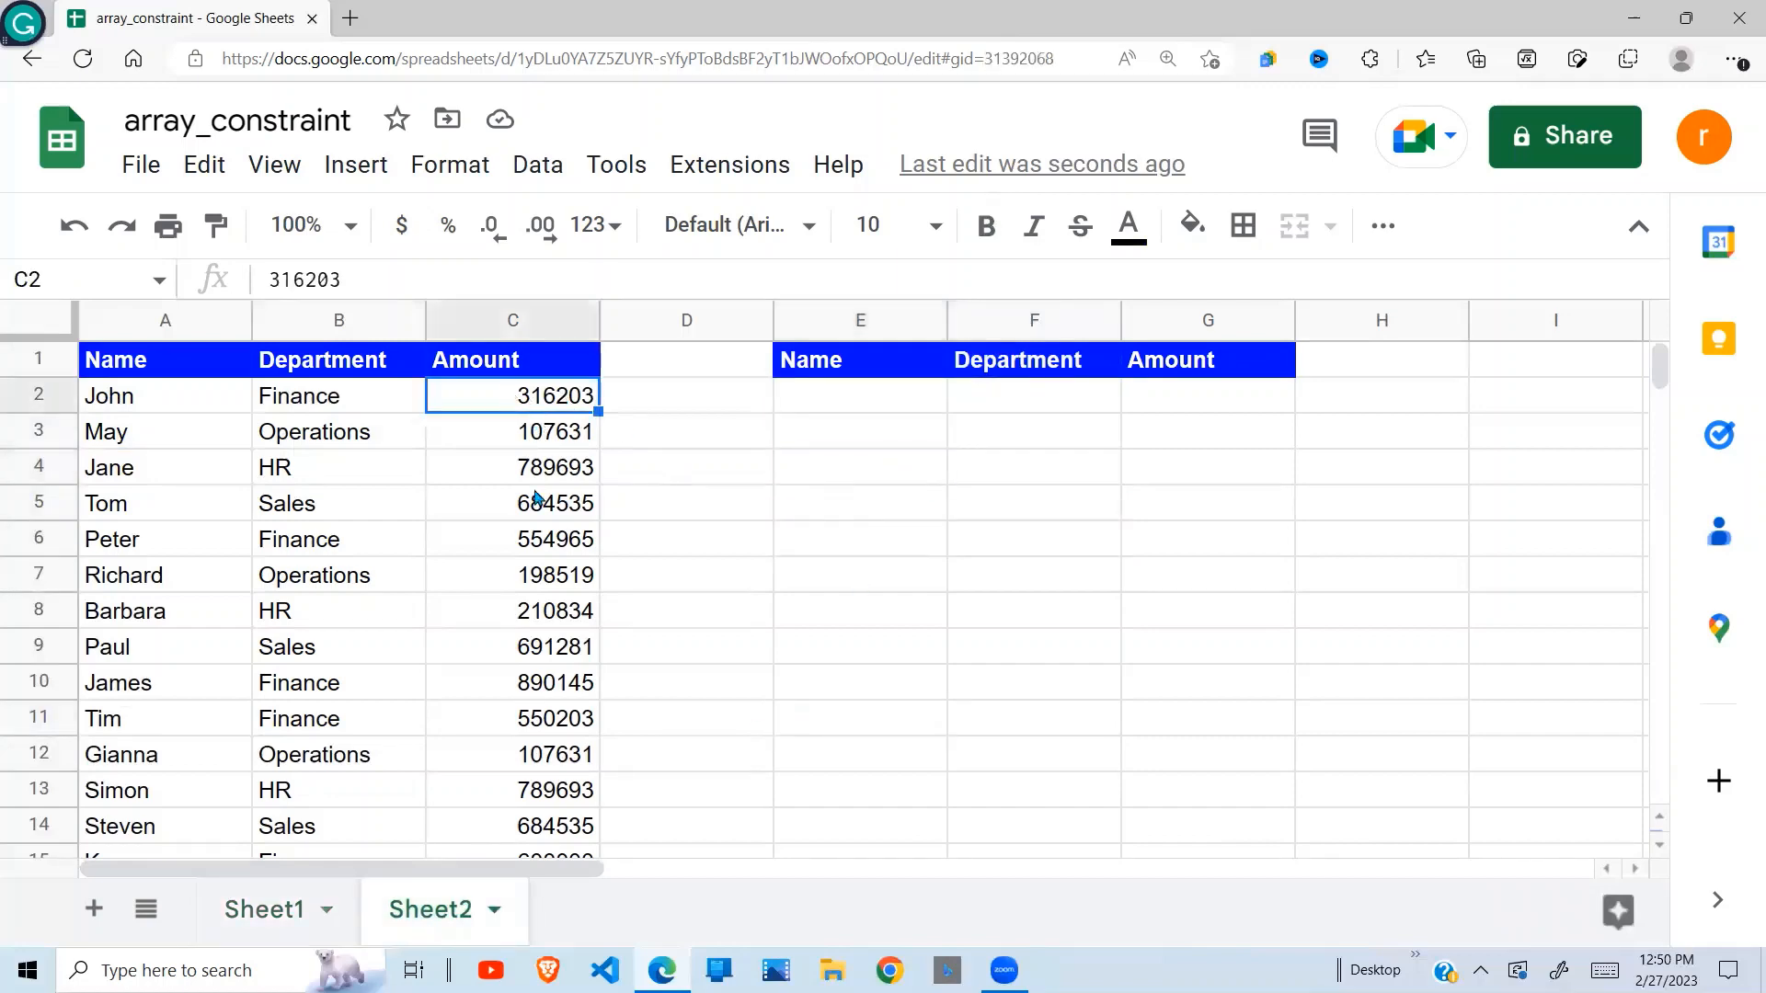
click(525, 506)
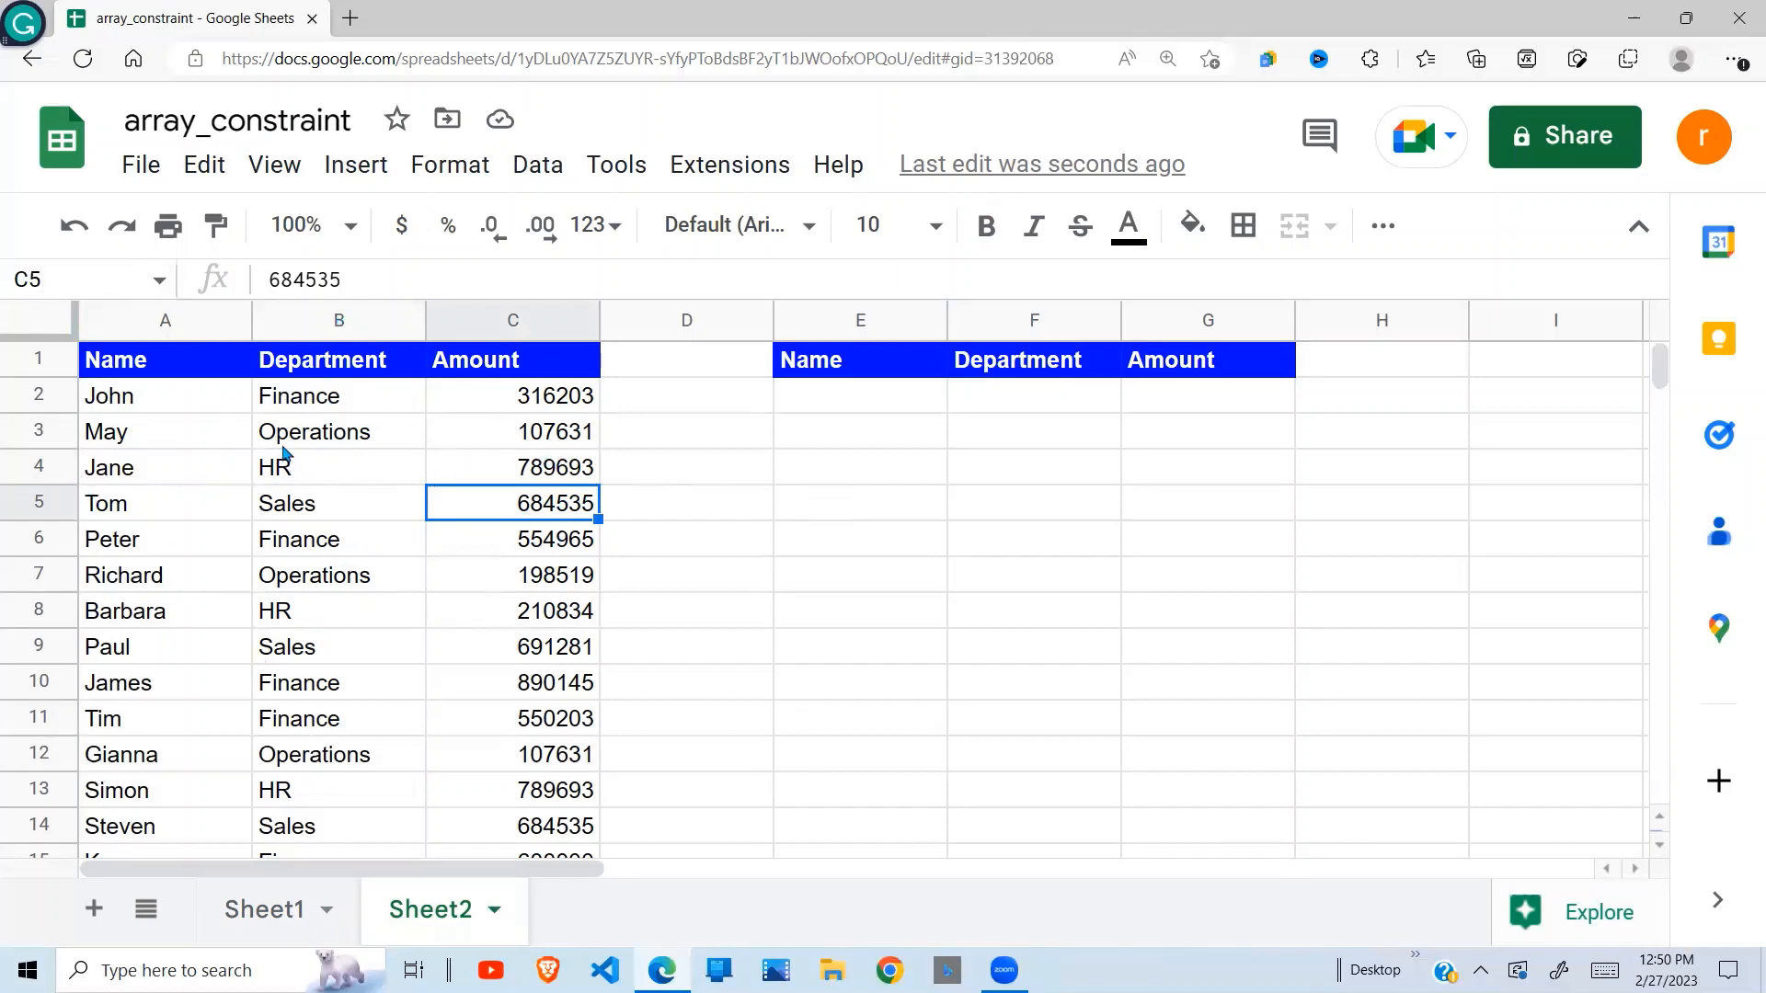
click(811, 410)
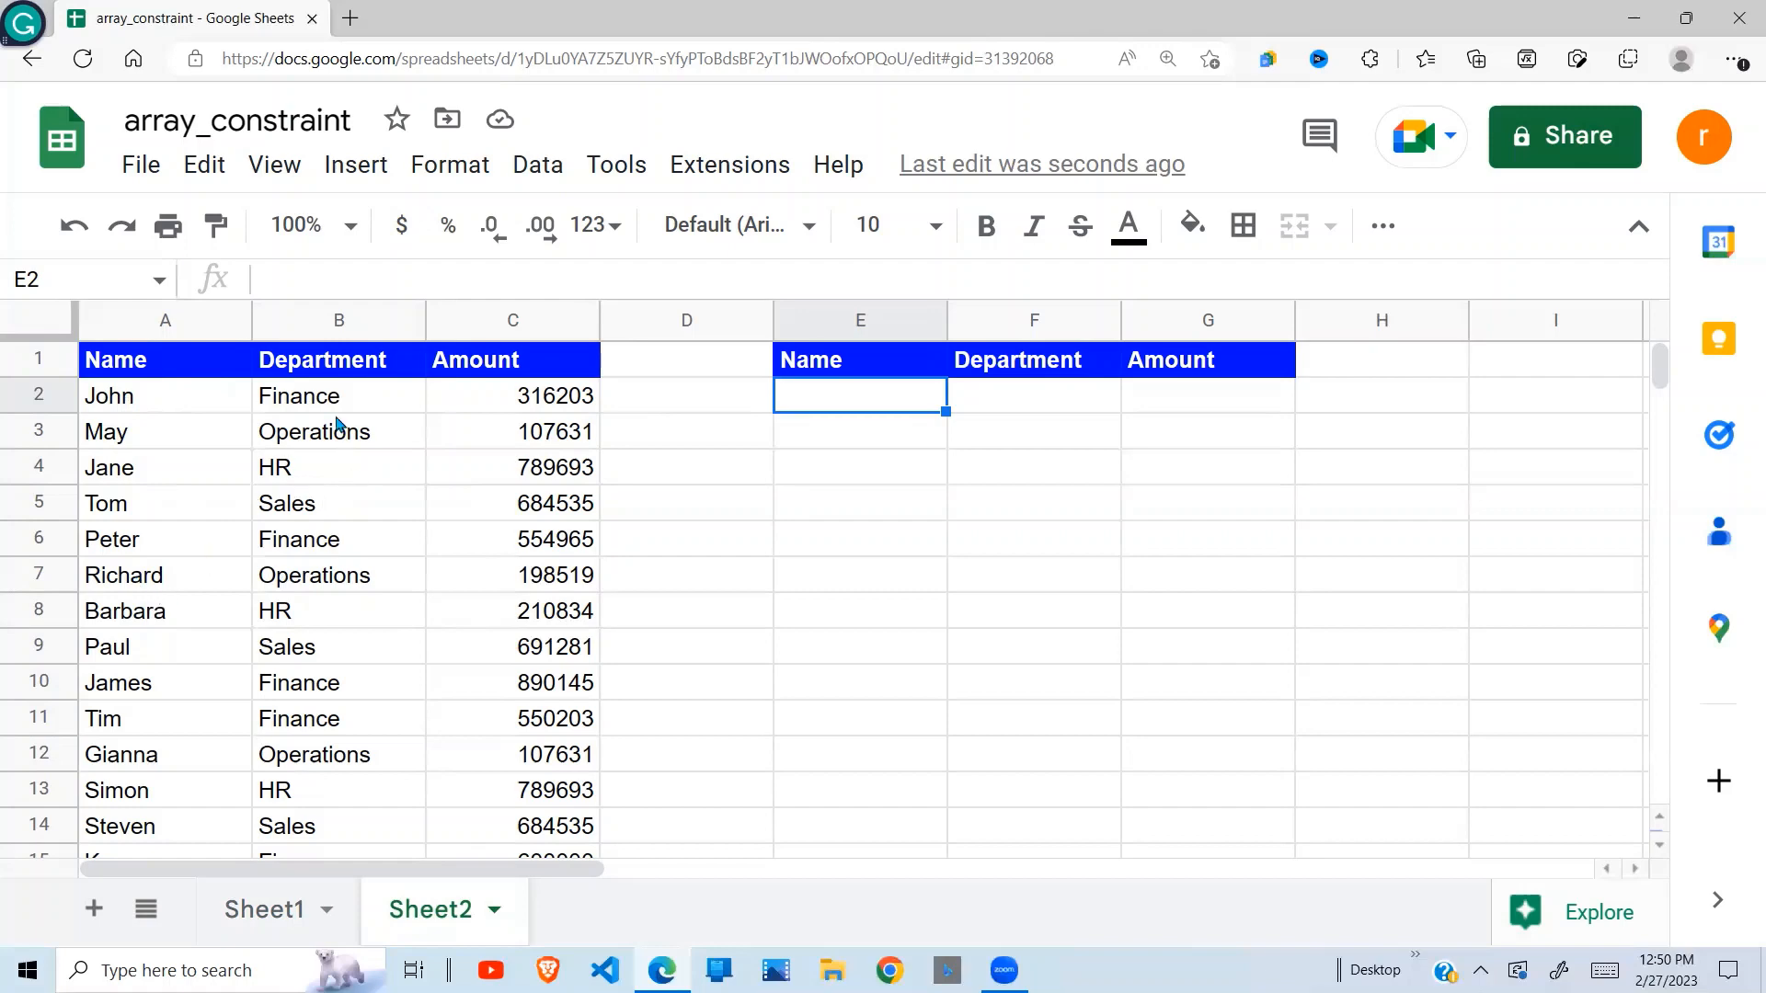
click(362, 614)
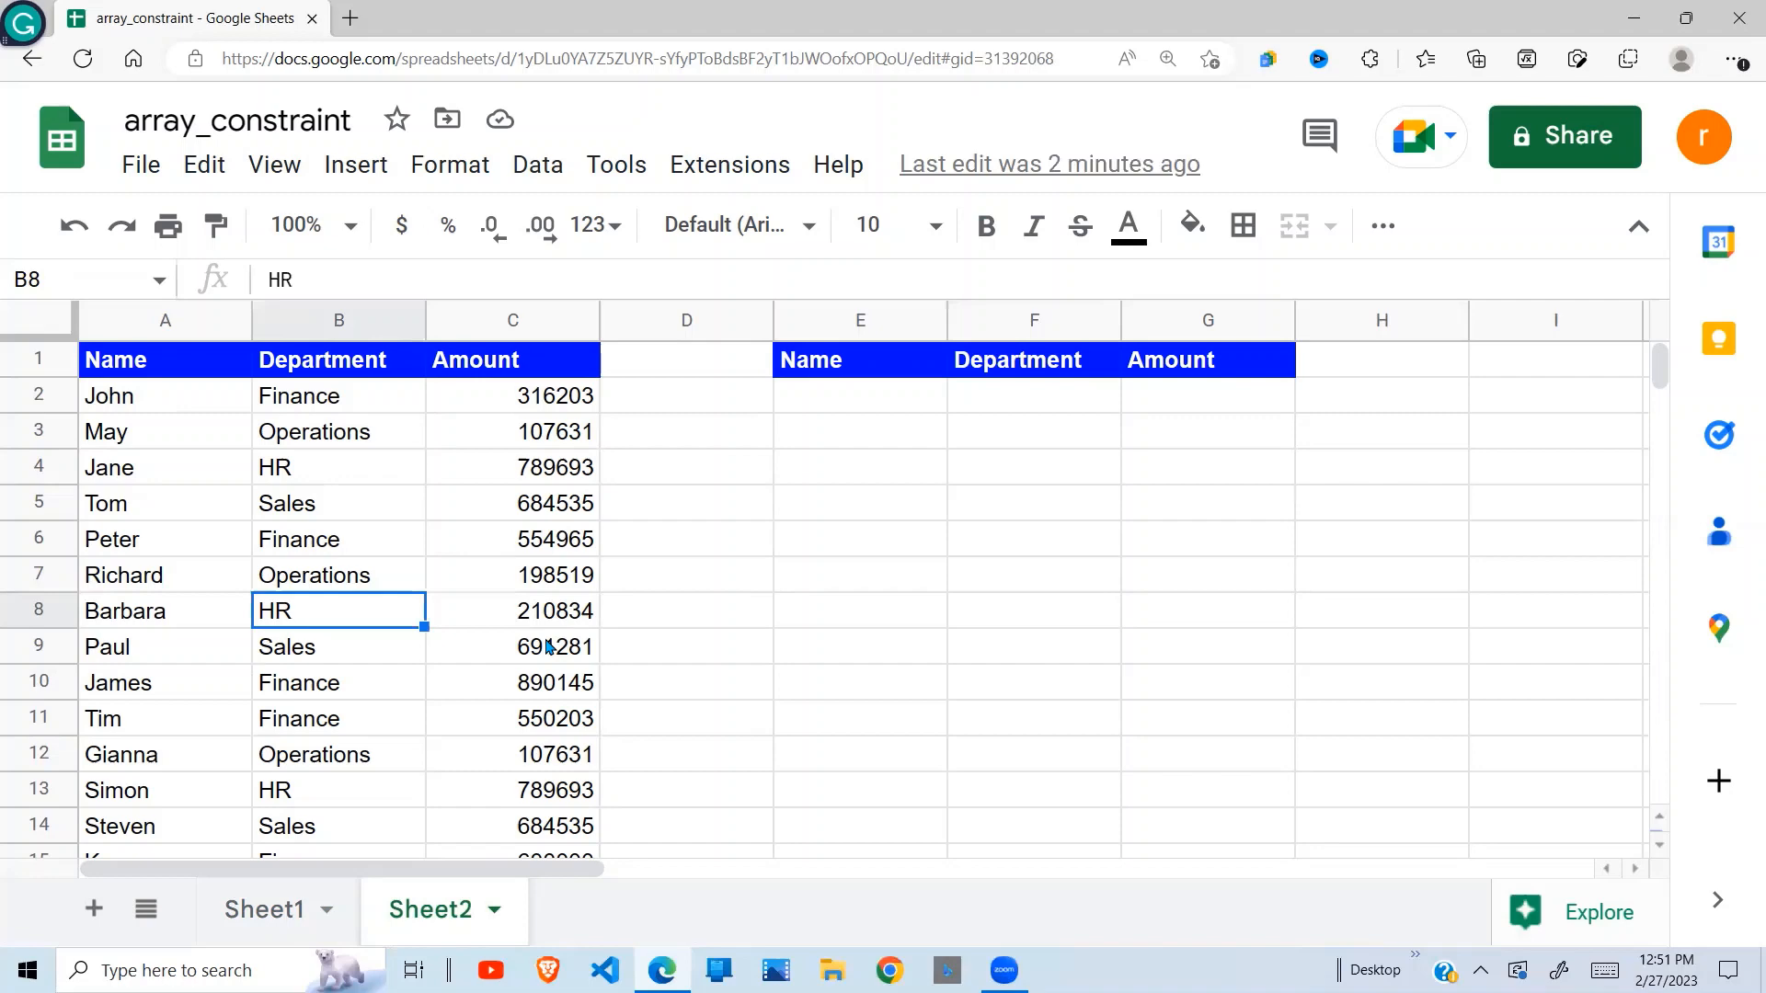
Start a FILTER formula in E2 of Sheet2 with A2:C19 as the range to filter.
click(919, 407)
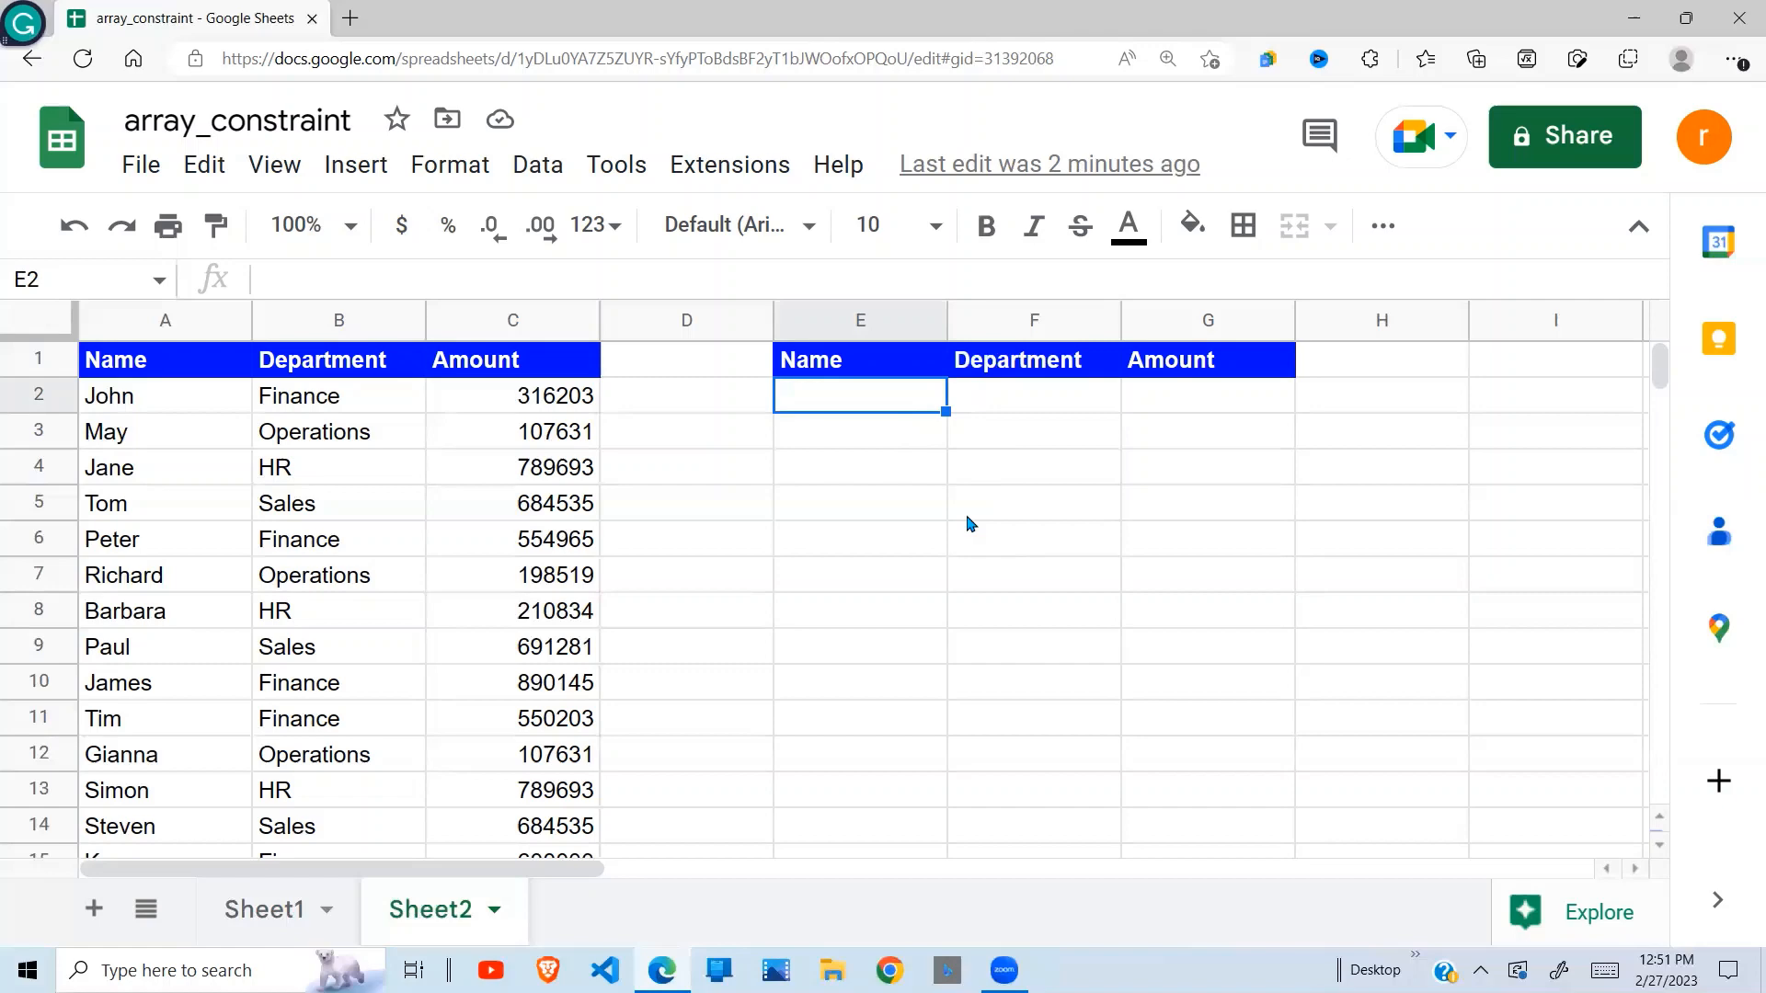
text(=filt)
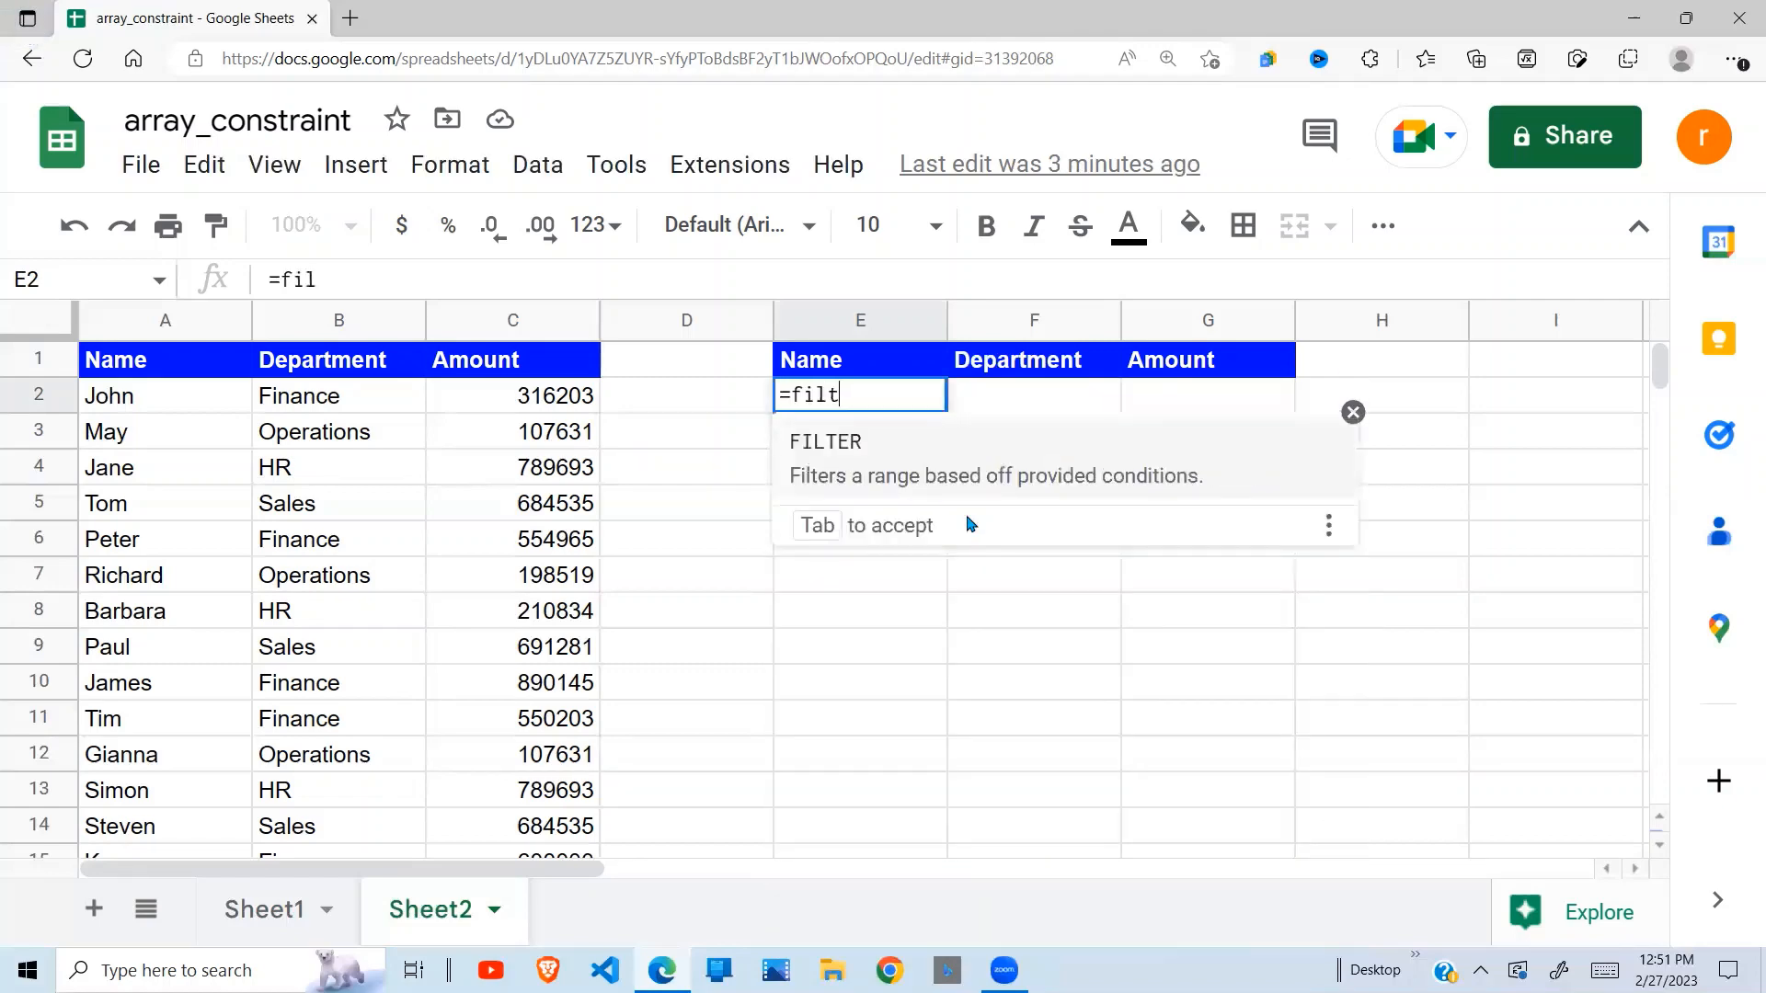
text(er()
drag(180, 396, 525, 503)
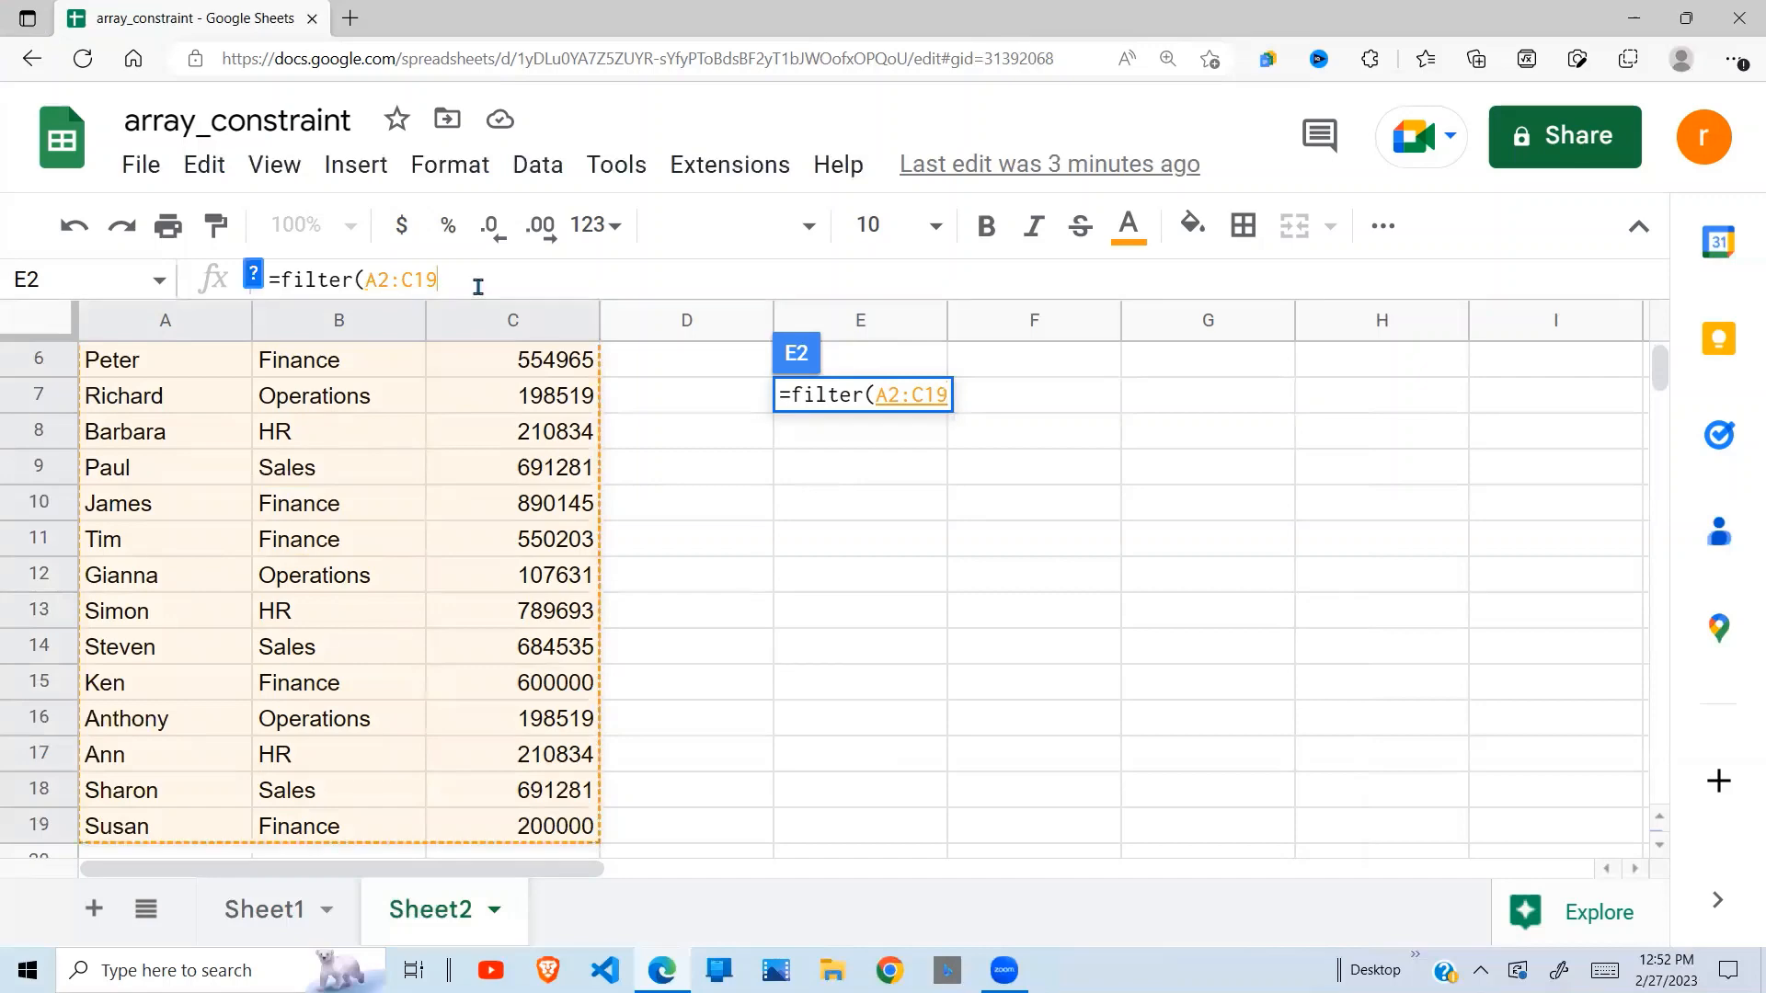
text(,)
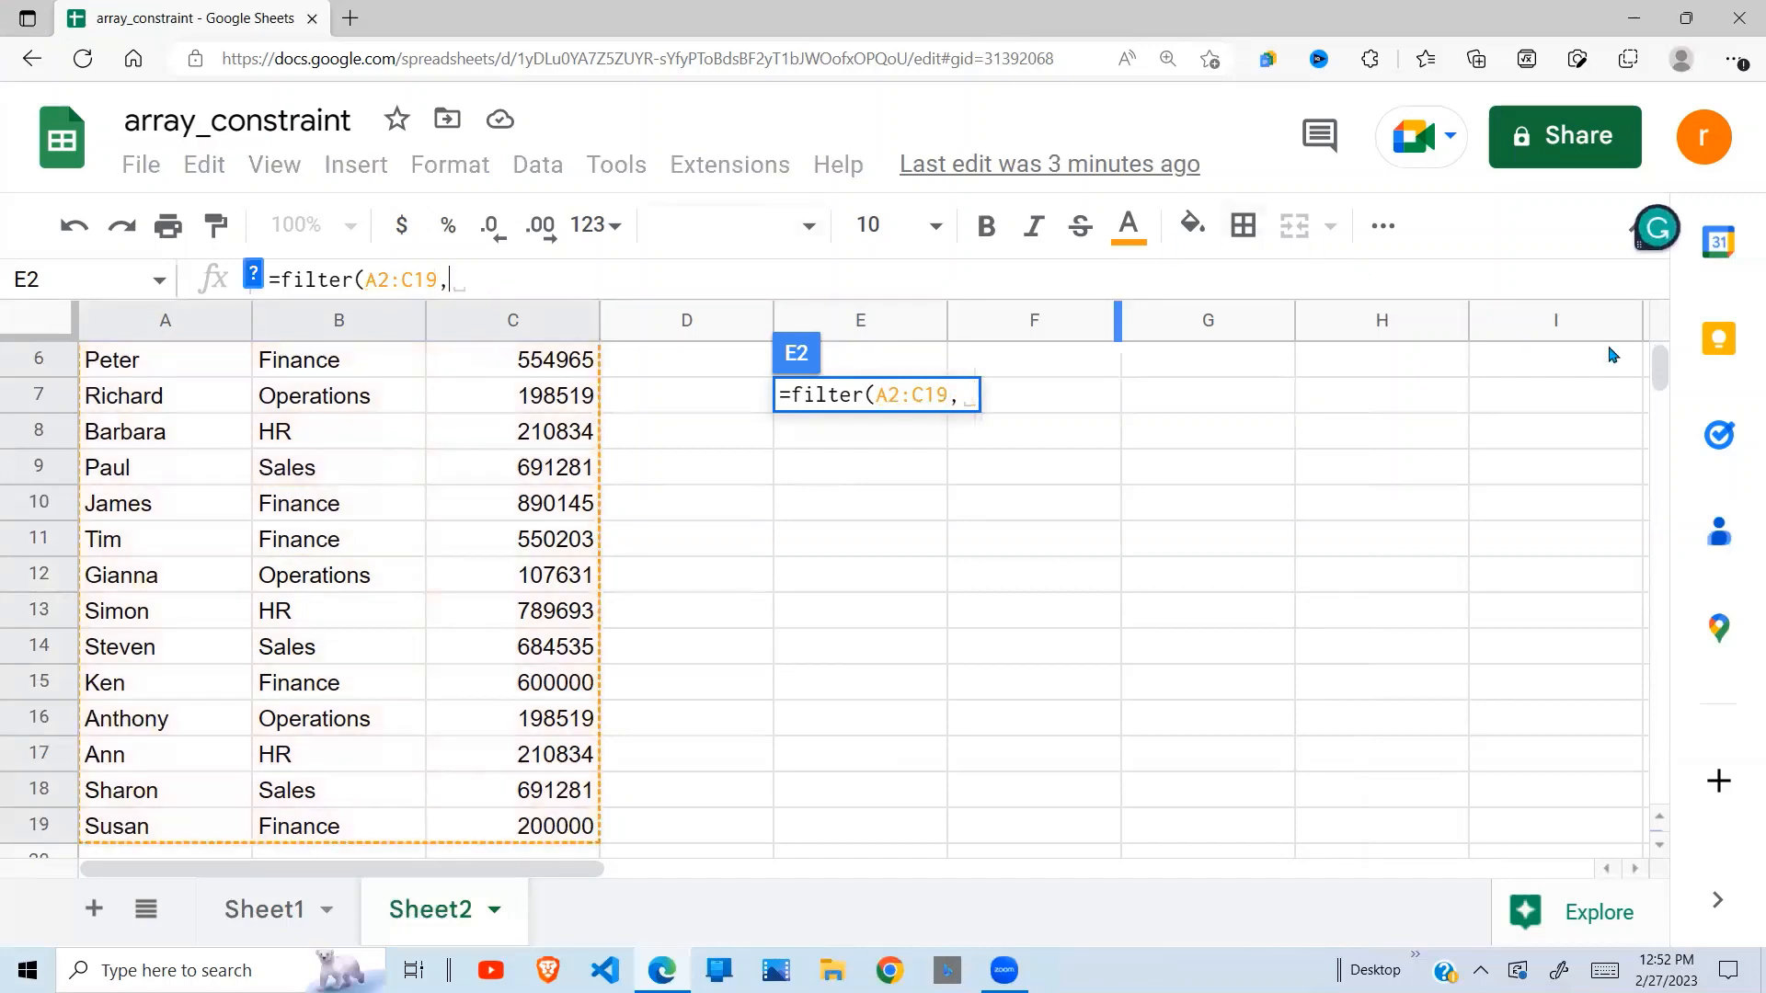
Add the condition B2:B19="Finance" and complete the E2 formula as =filter(A2:C19,B2:B19="Finance").
drag(1659, 365, 1667, 339)
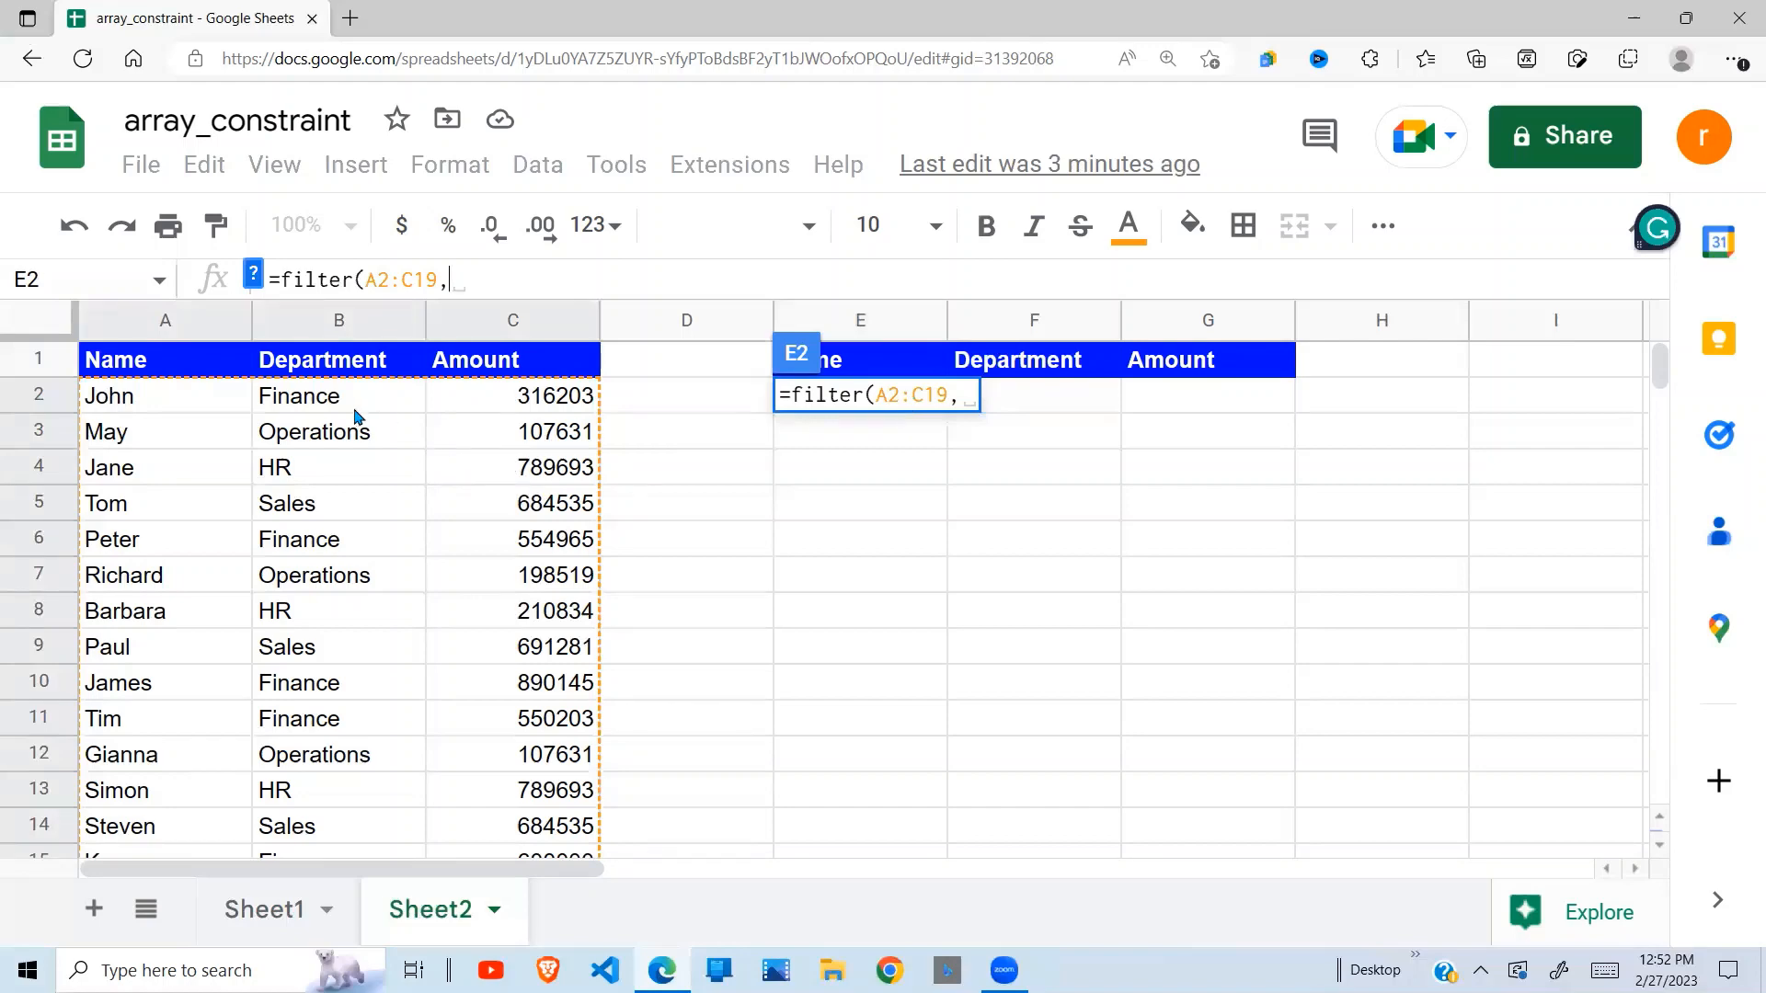
drag(354, 412, 357, 655)
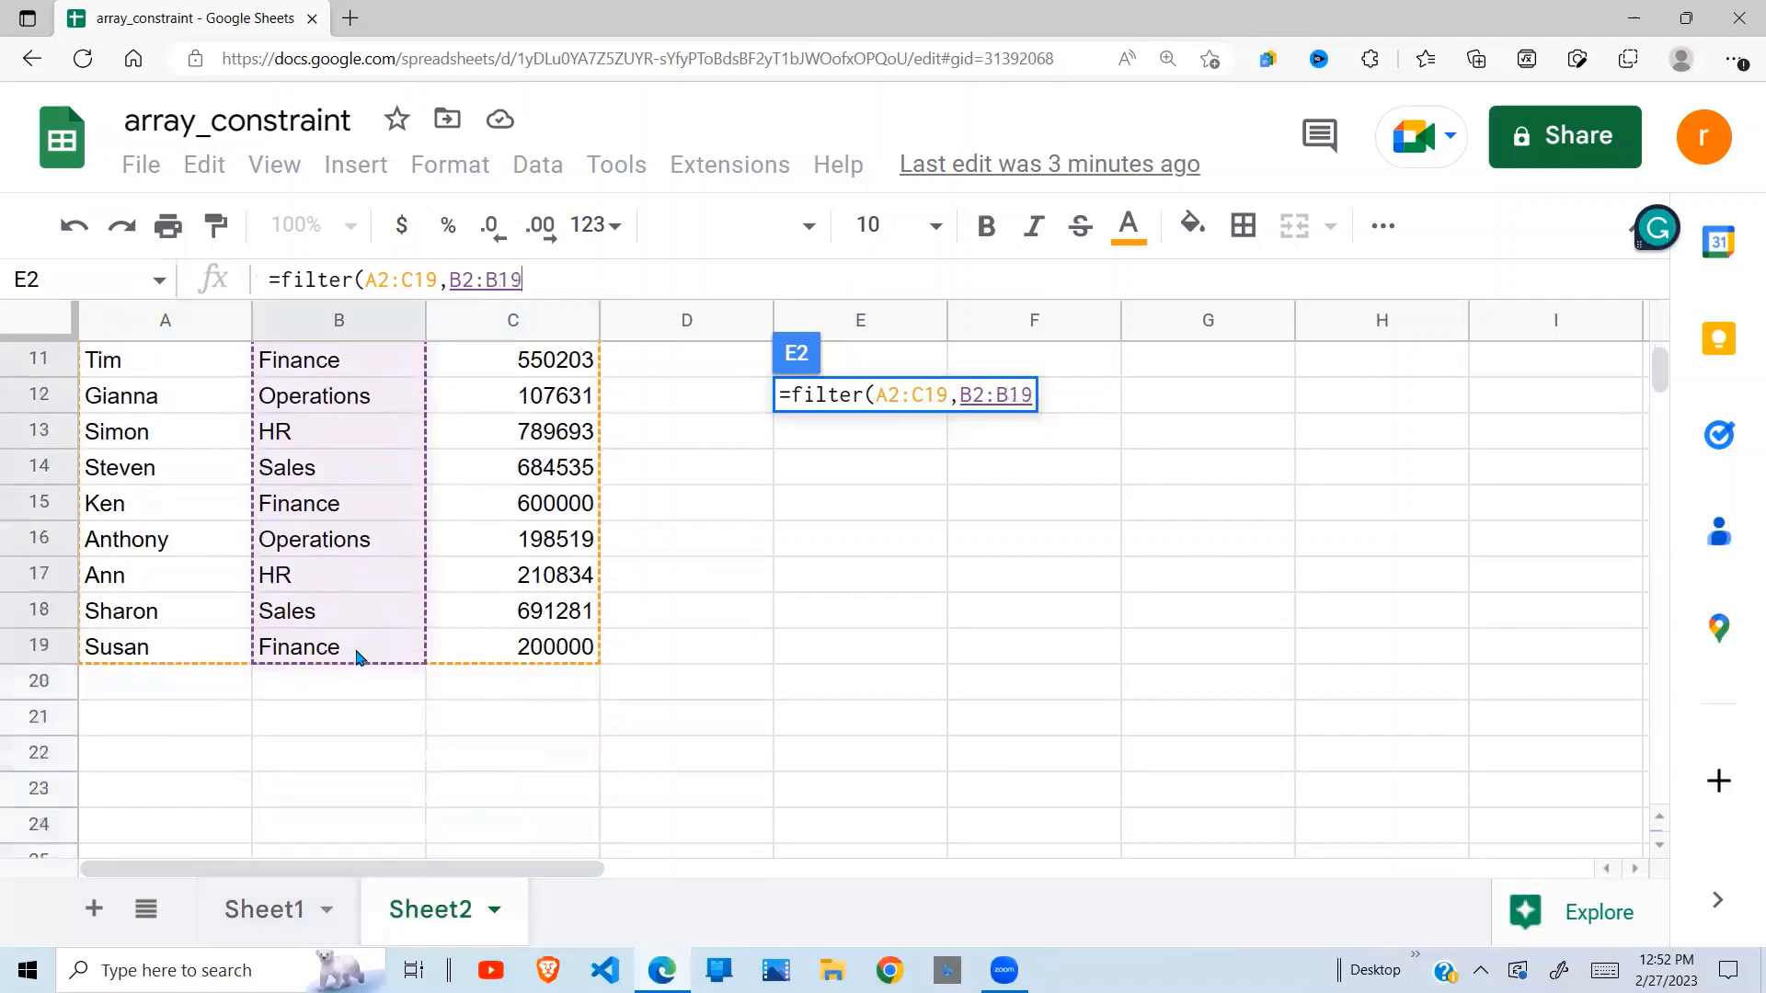
click(550, 288)
text(=)
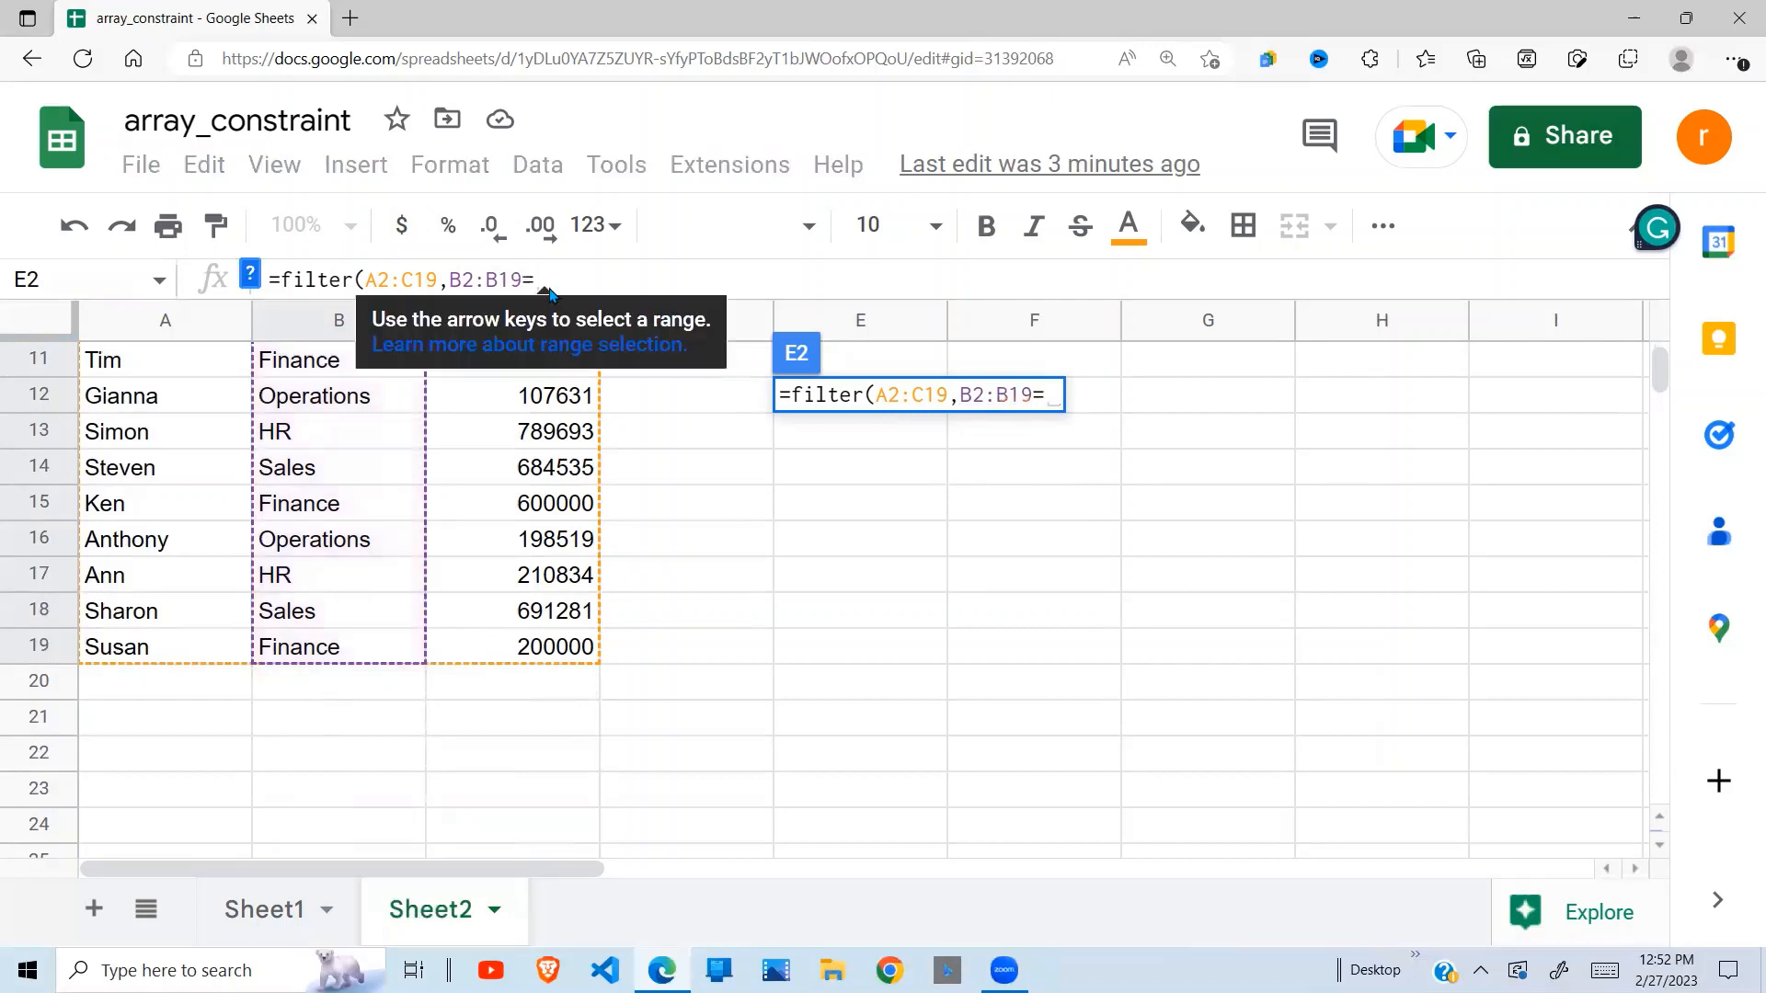
text("F)
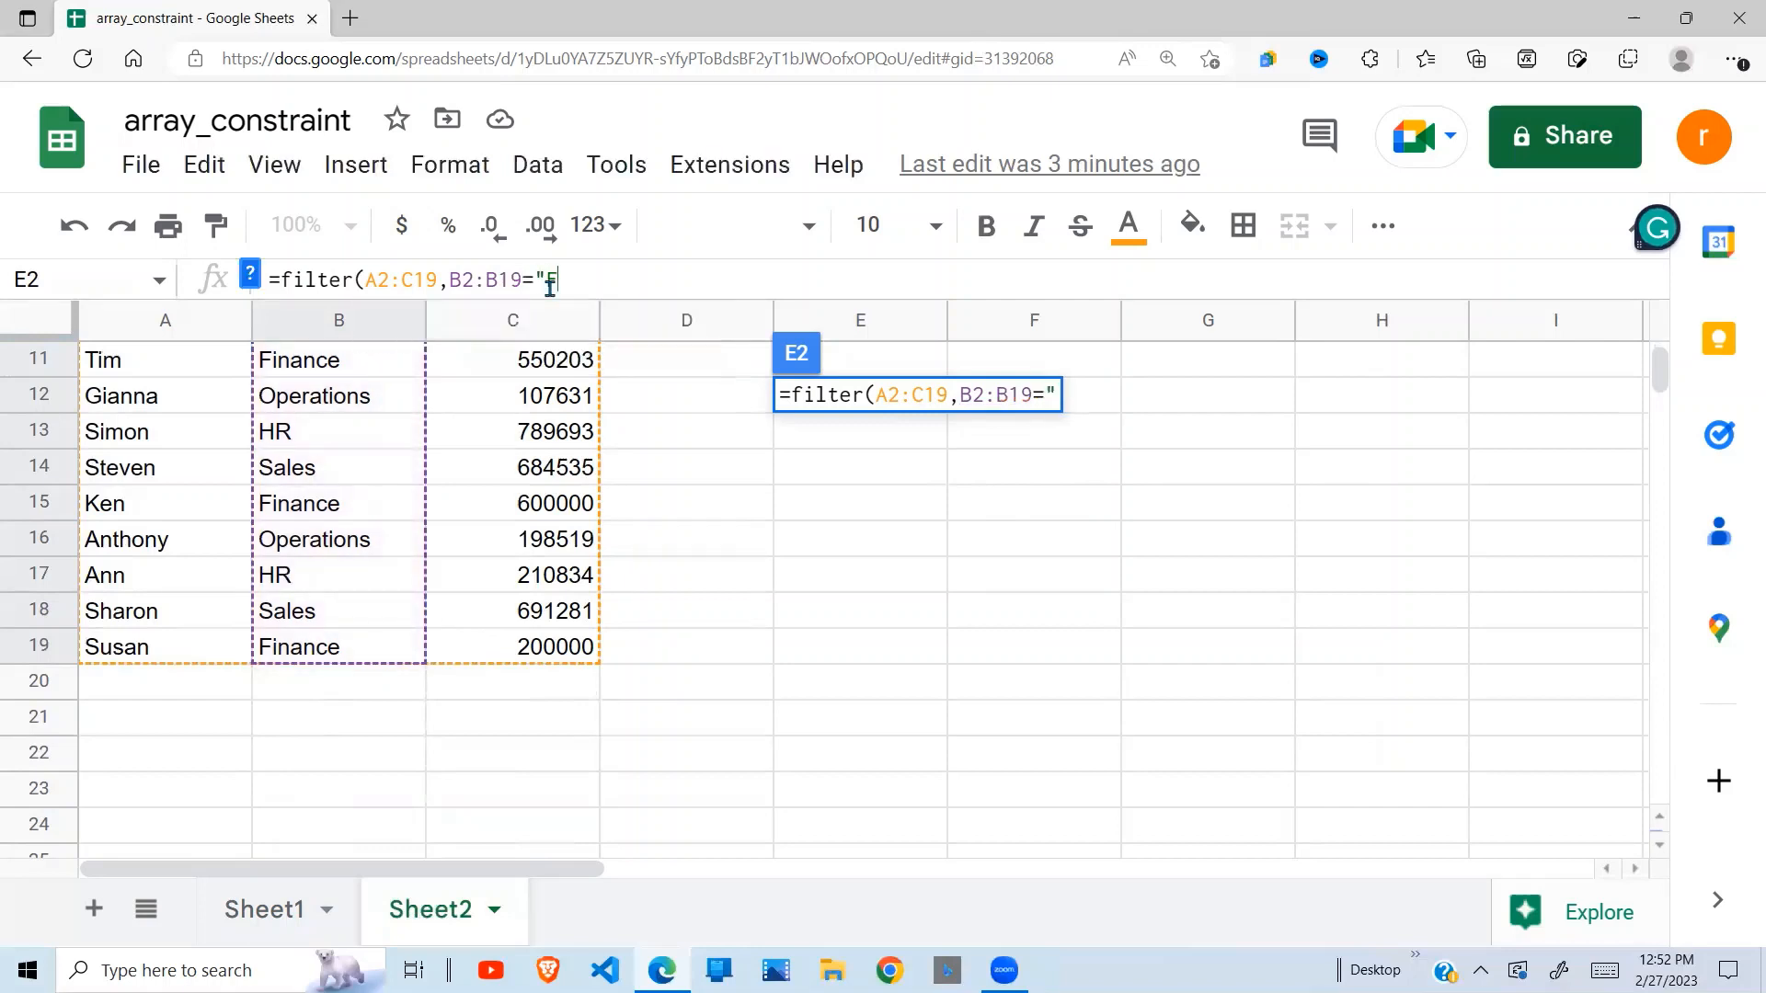
text(inanc)
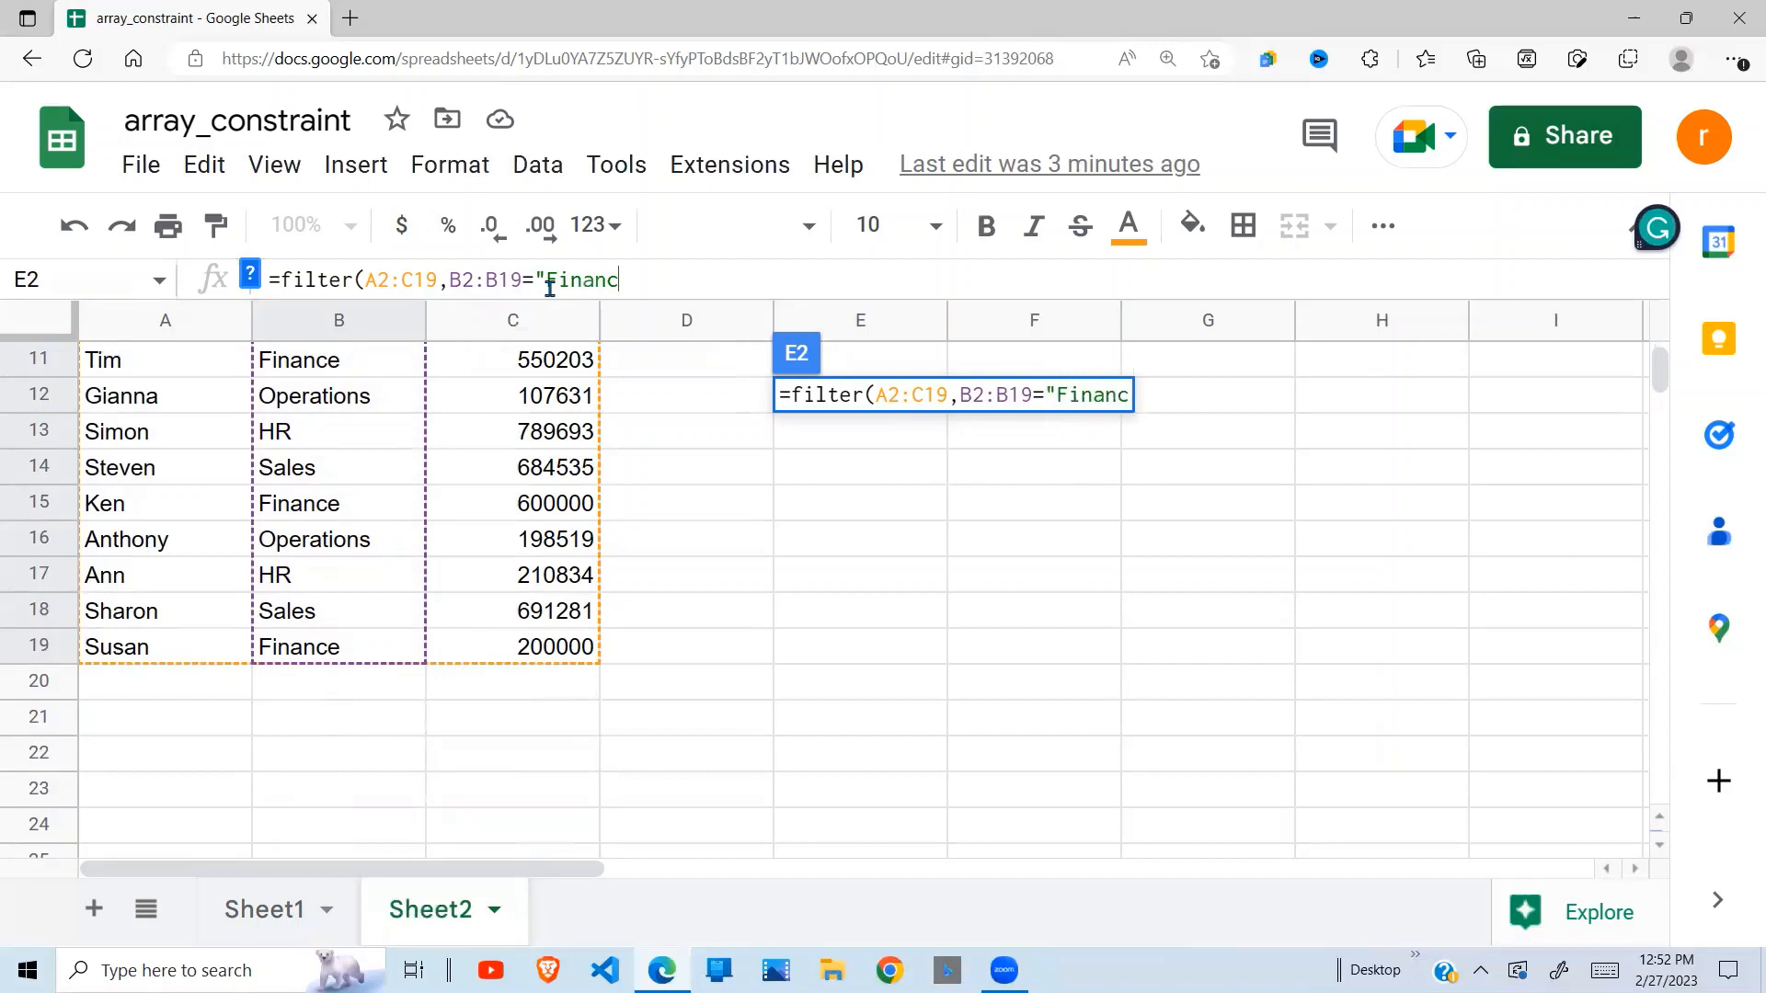
text(e")
click(771, 269)
text())
key(Return)
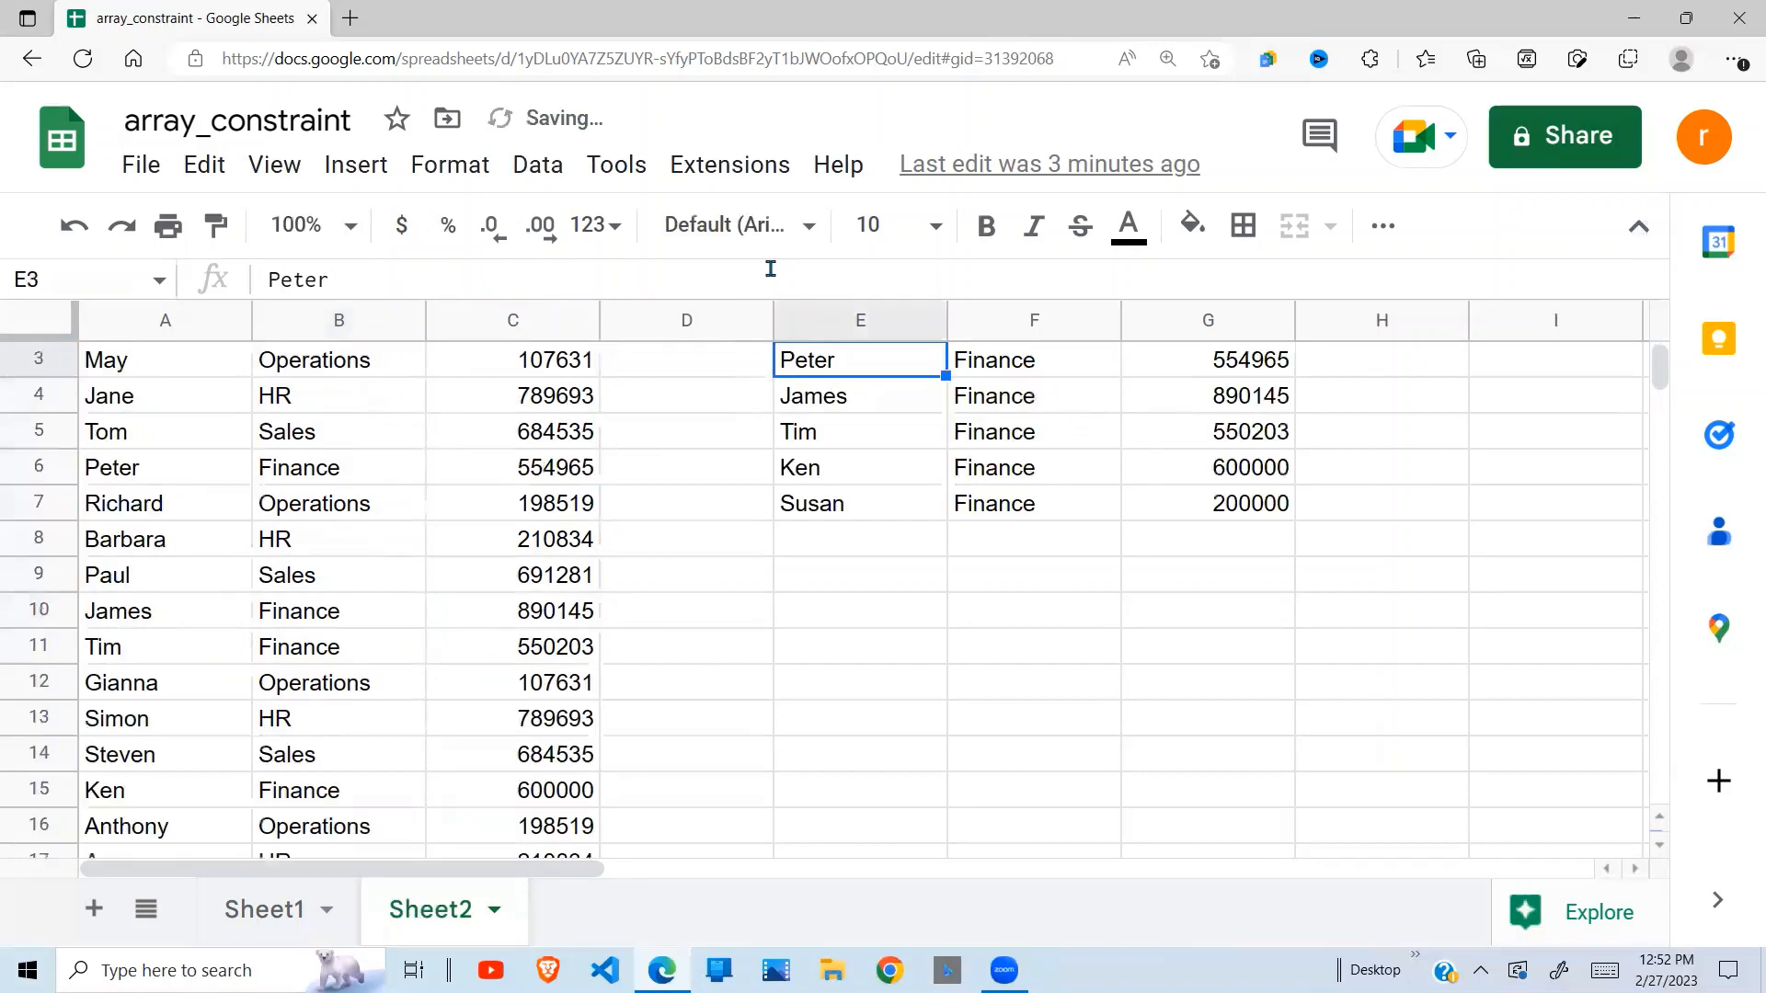
Review the filtered Finance records in column E one by one from the first to the last.
click(802, 507)
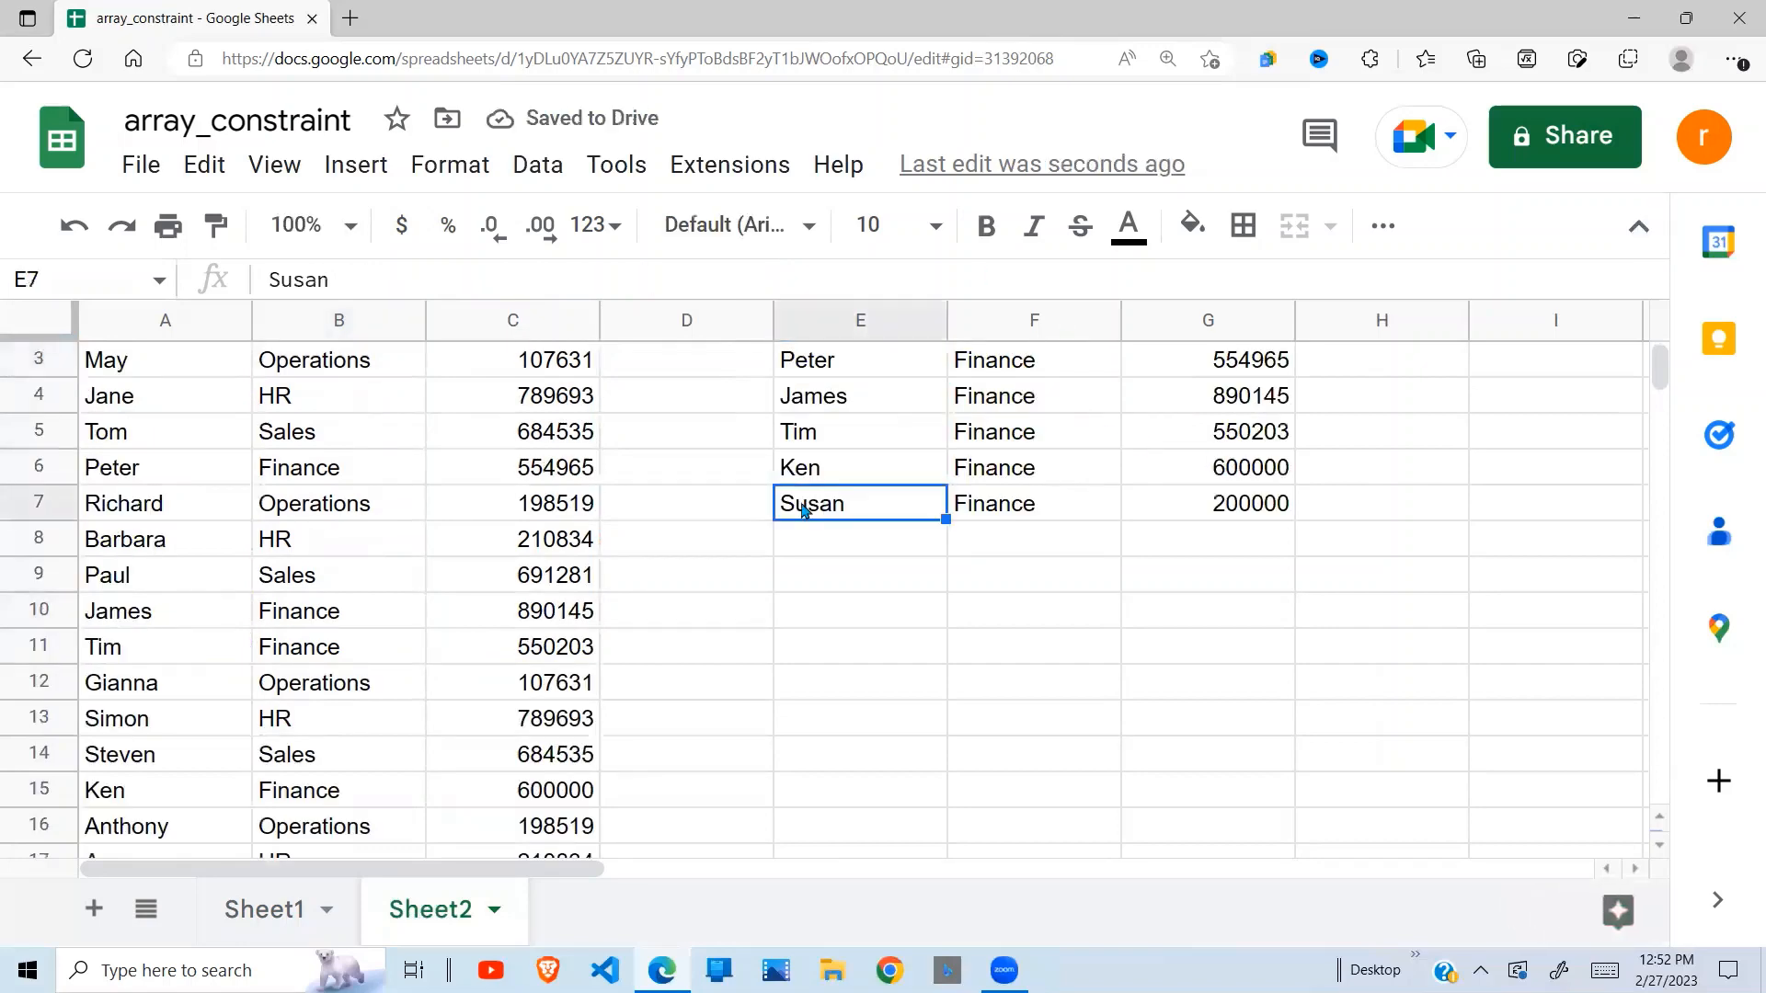
key(Up)
key(Up)
key(Up)
key(Up)
key(Up)
key(Up)
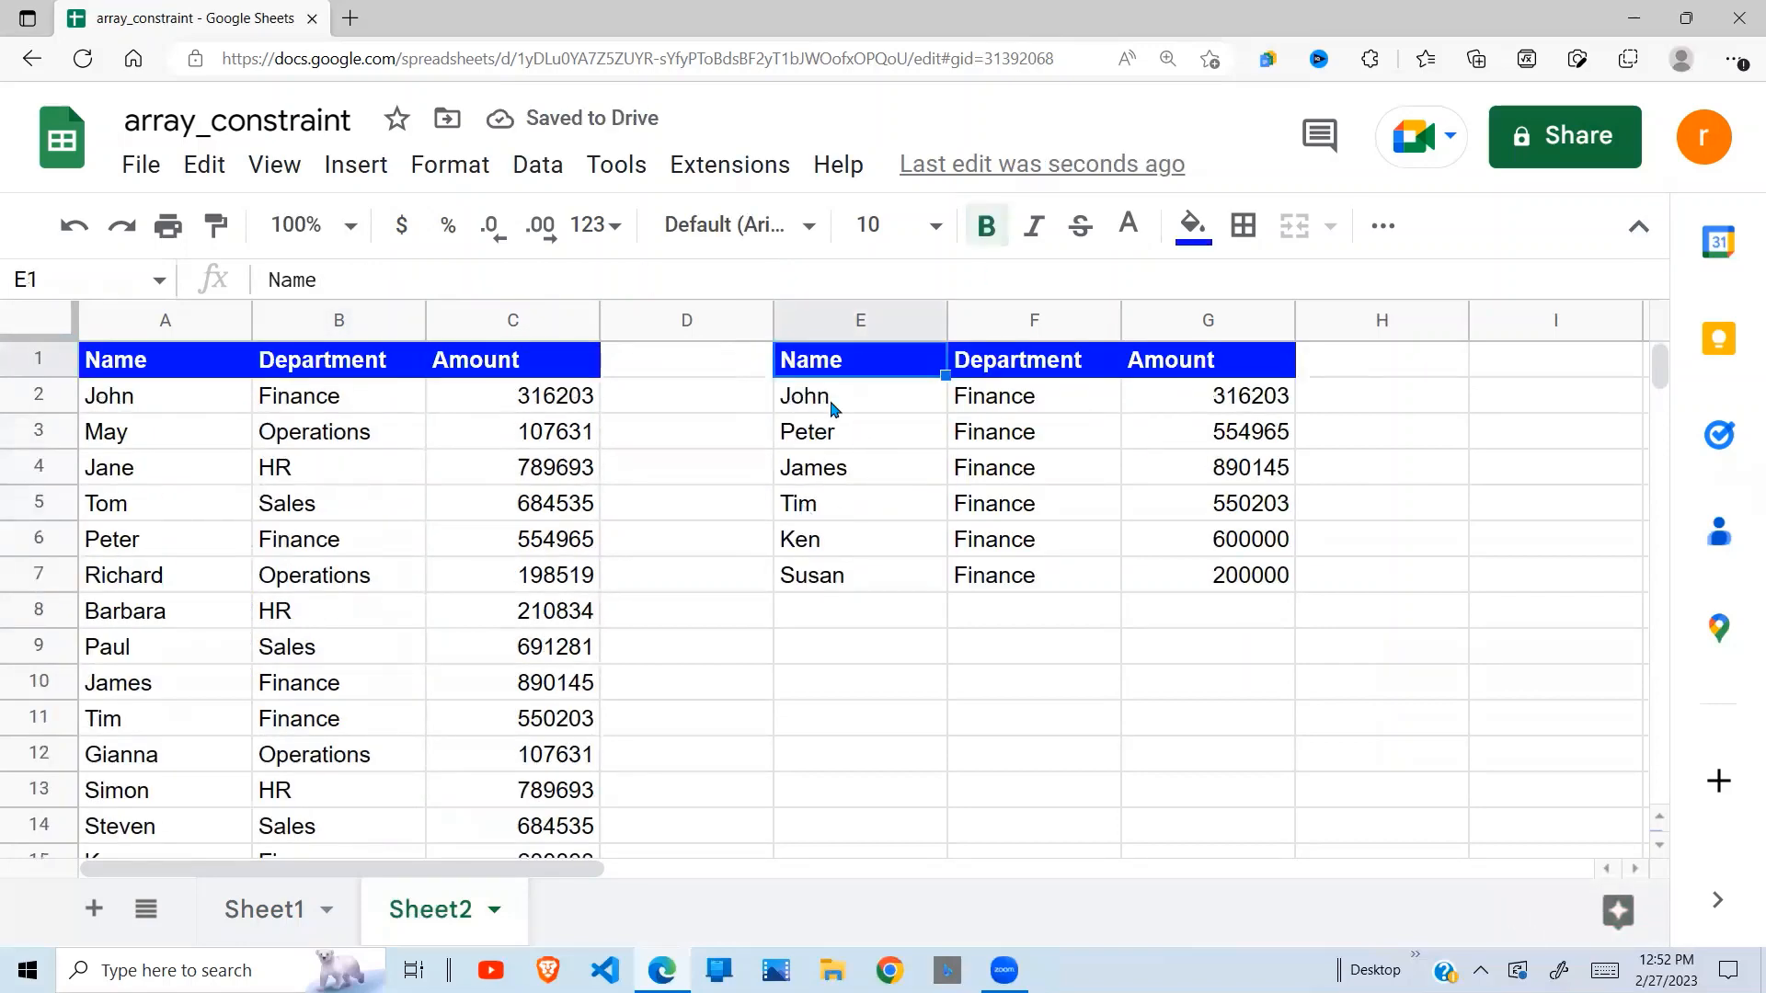
key(Down)
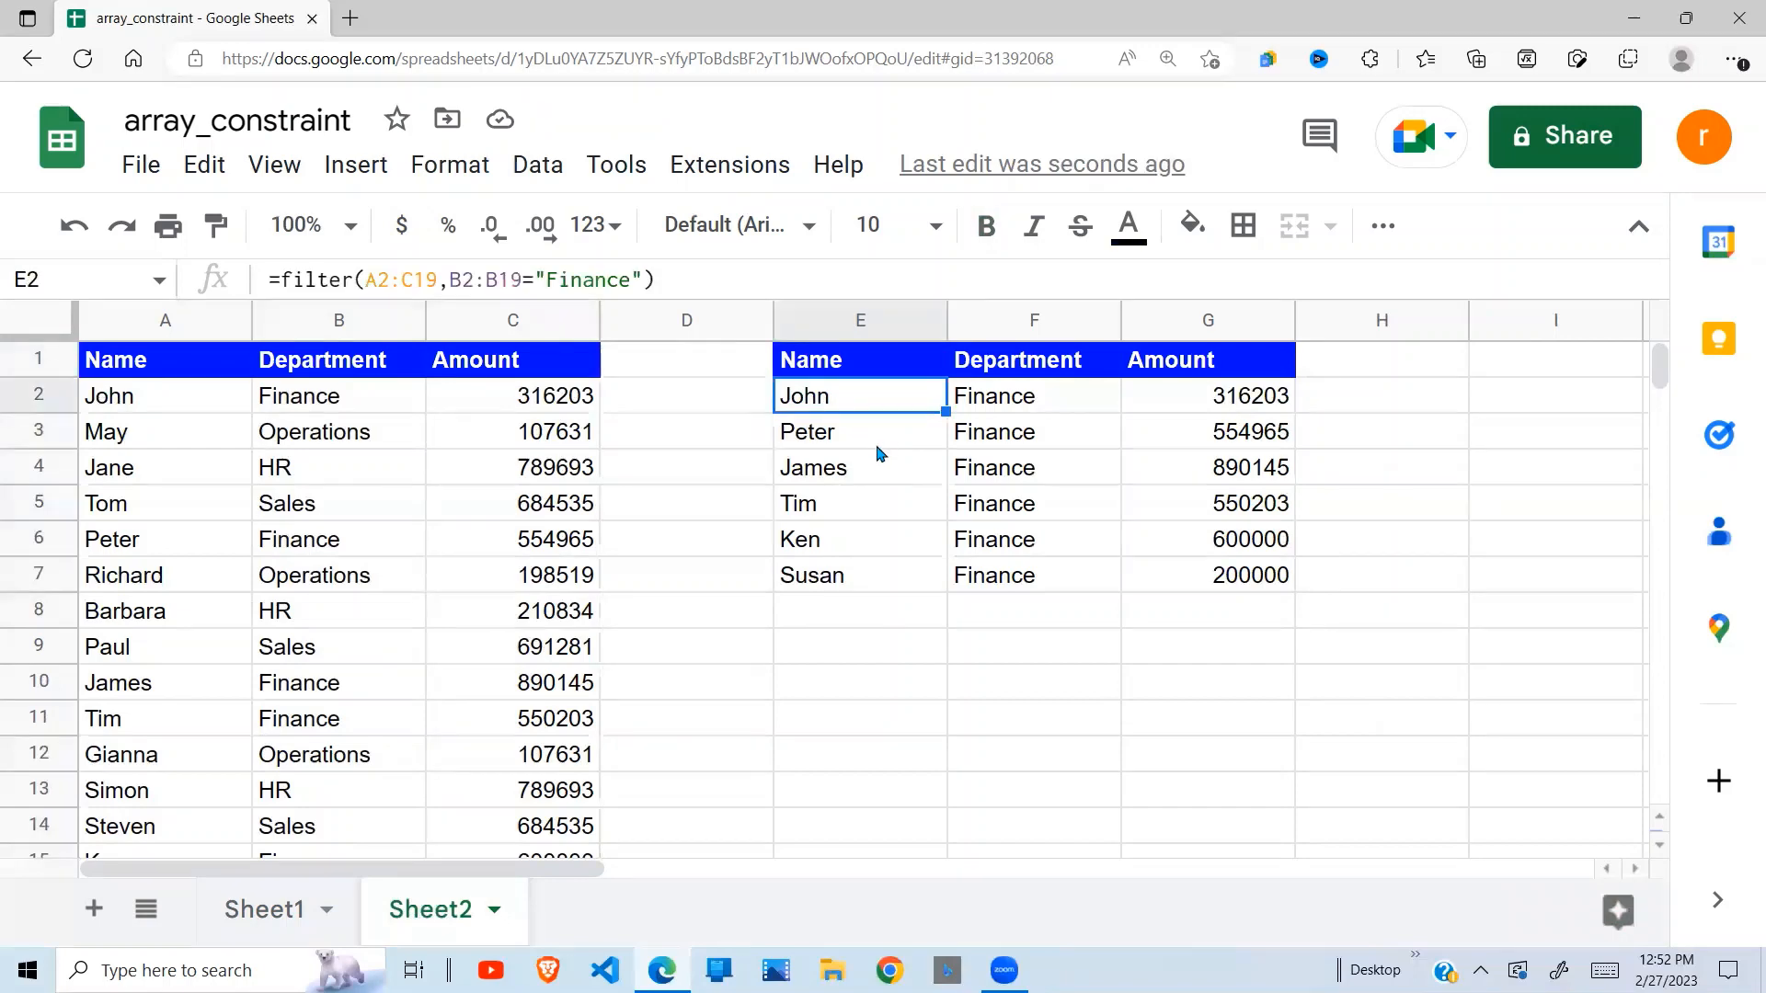
key(Down)
key(Down)
key(Down)
key(Down)
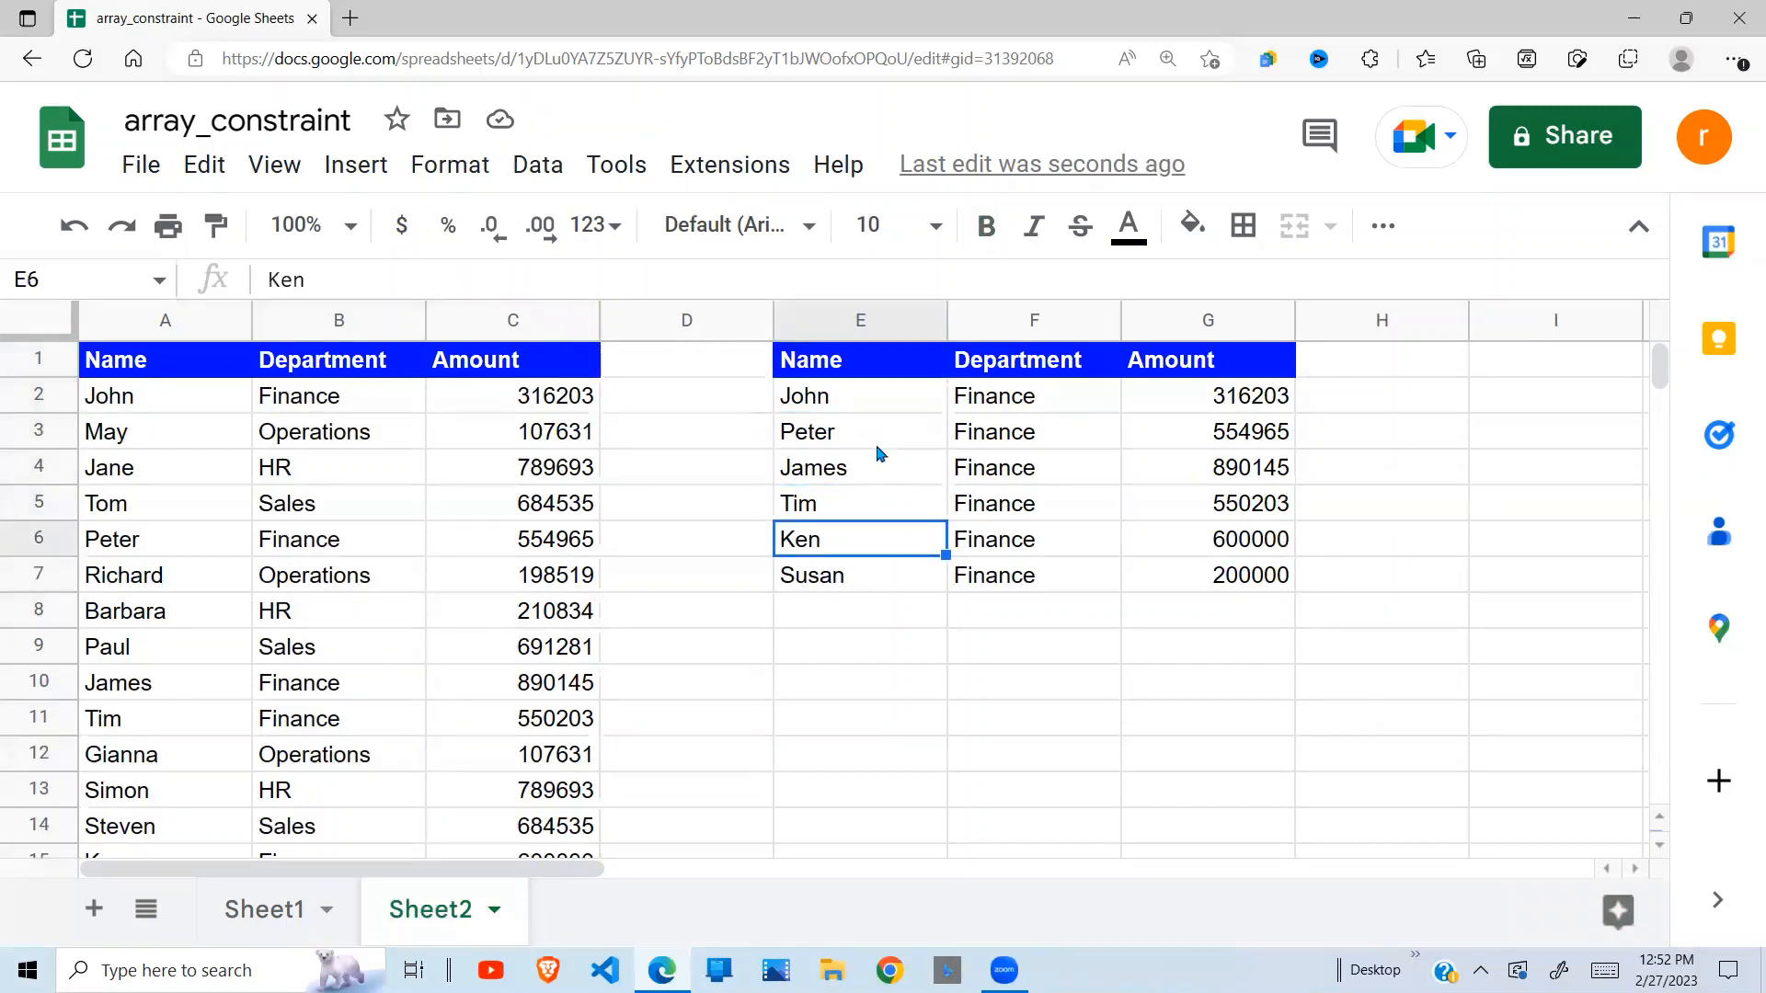
key(Down)
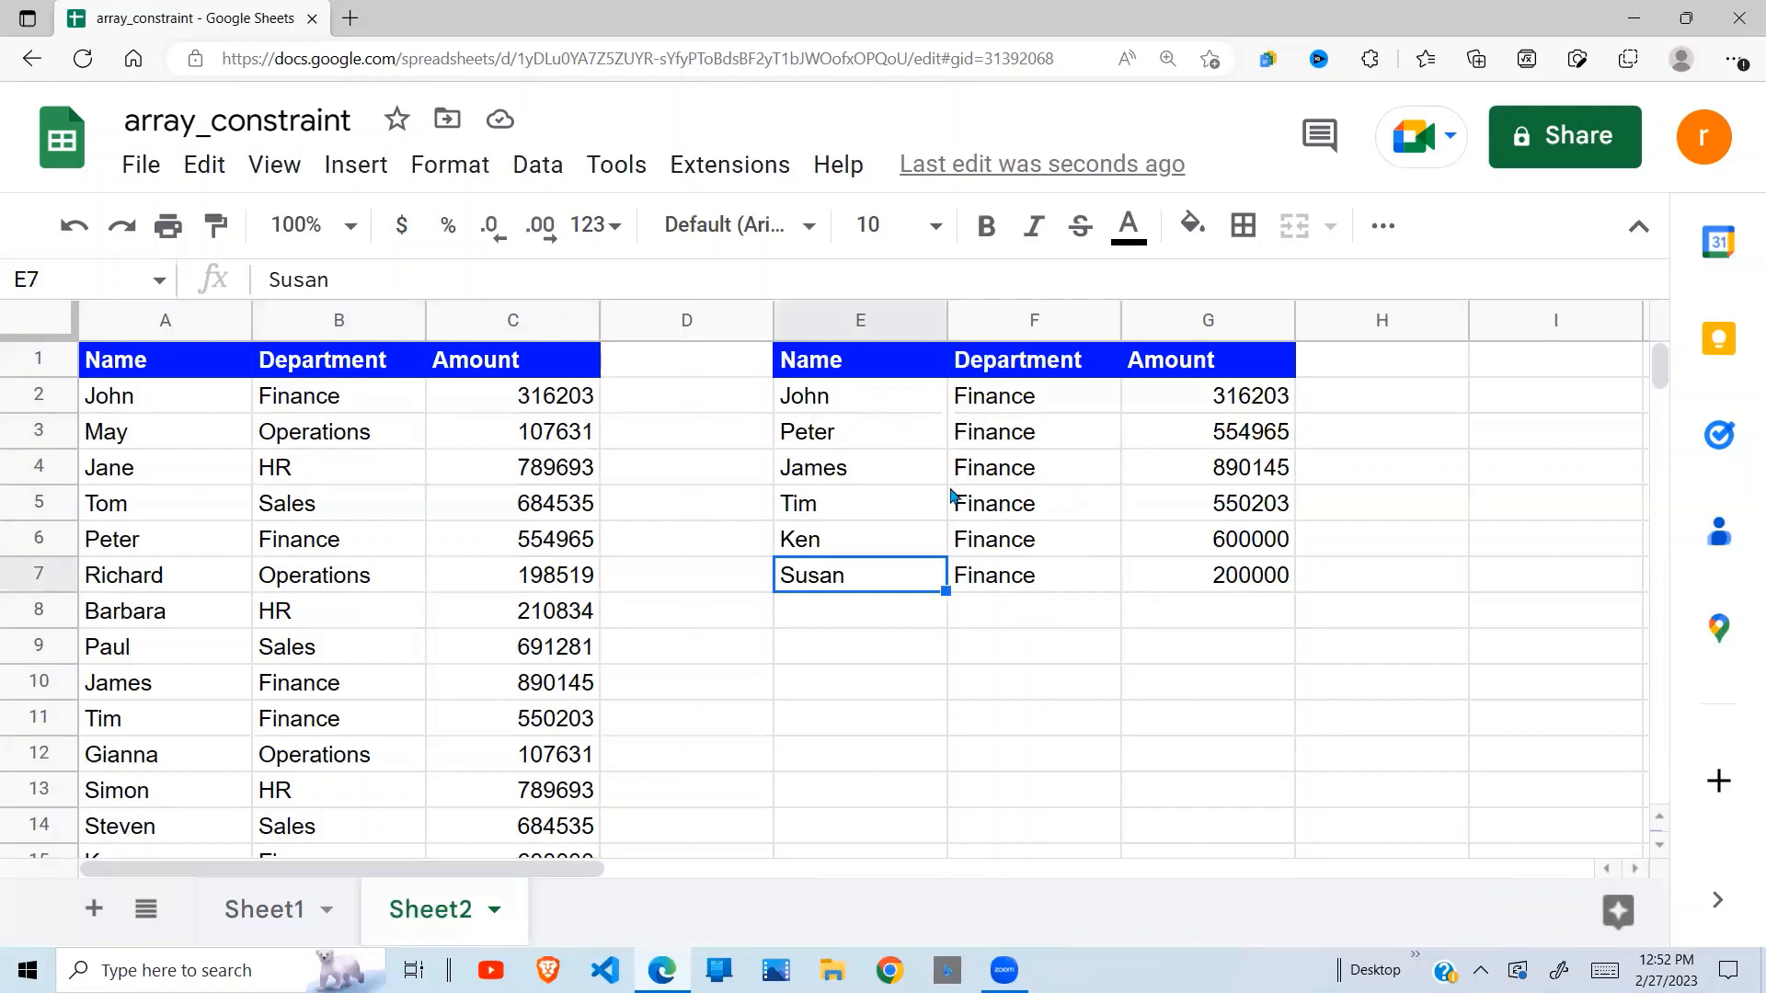
Examine the first five filtered records in E2:G6 and the order of the amounts in G2:G7.
click(886, 411)
shift+click(1172, 511)
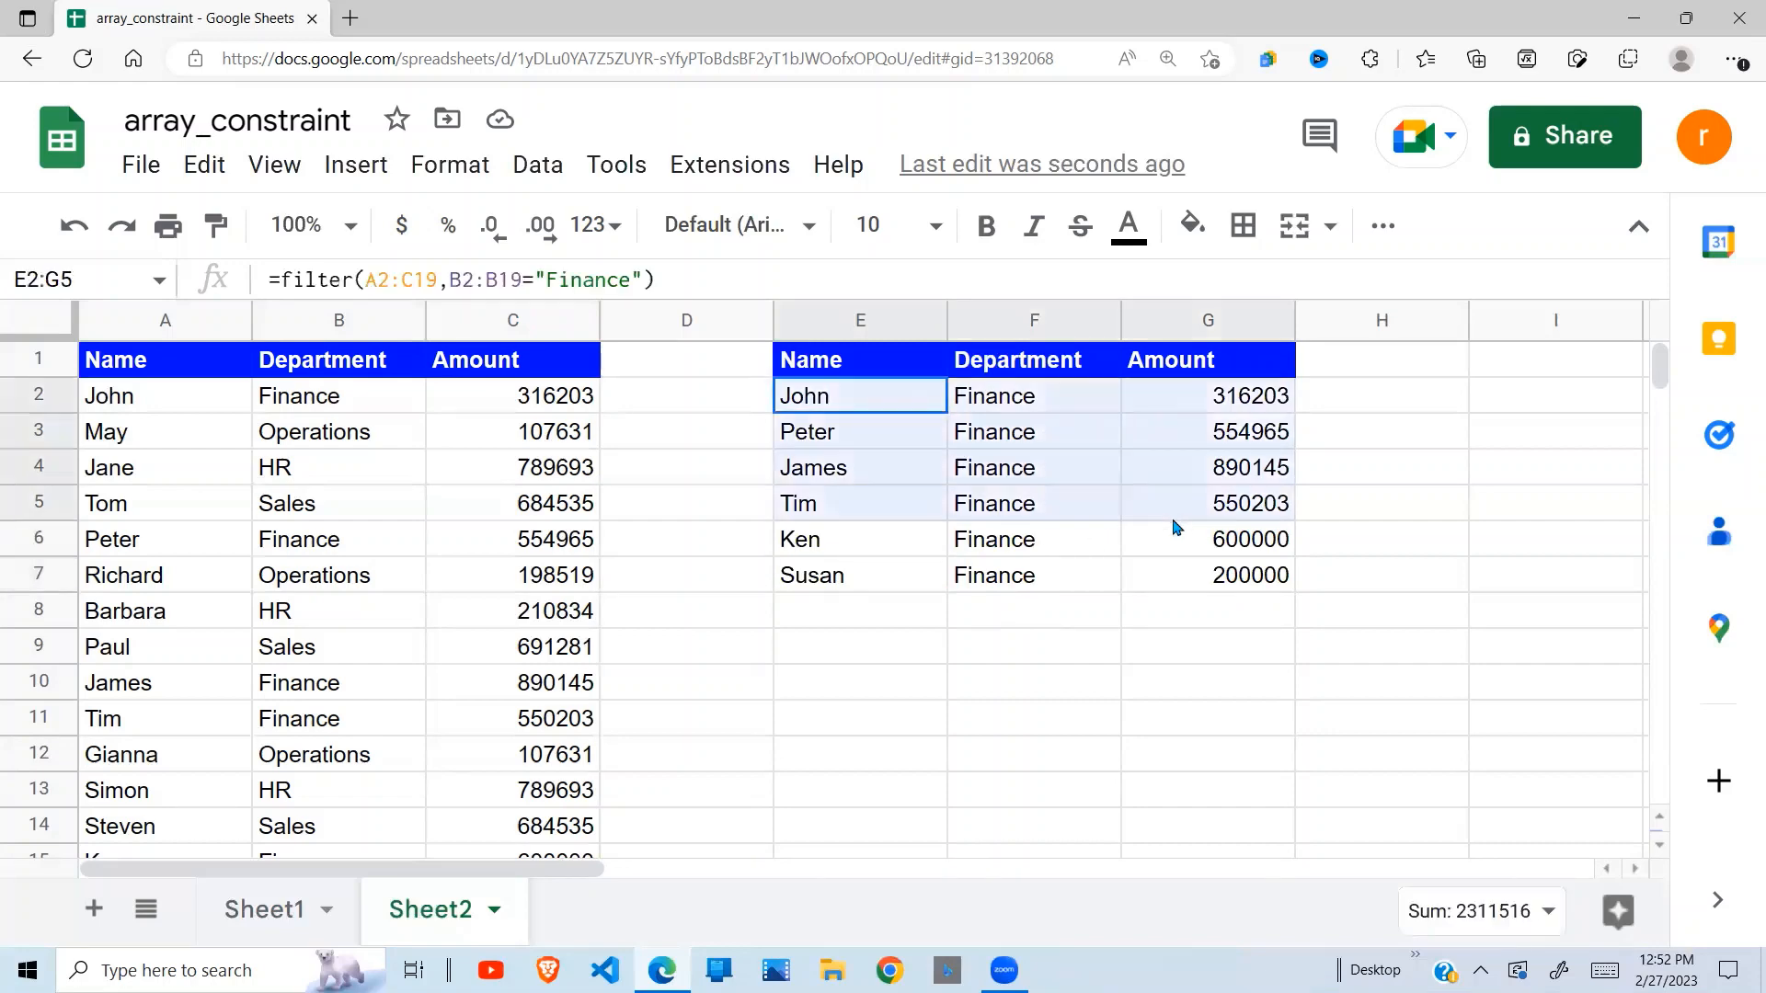
shift+click(1175, 540)
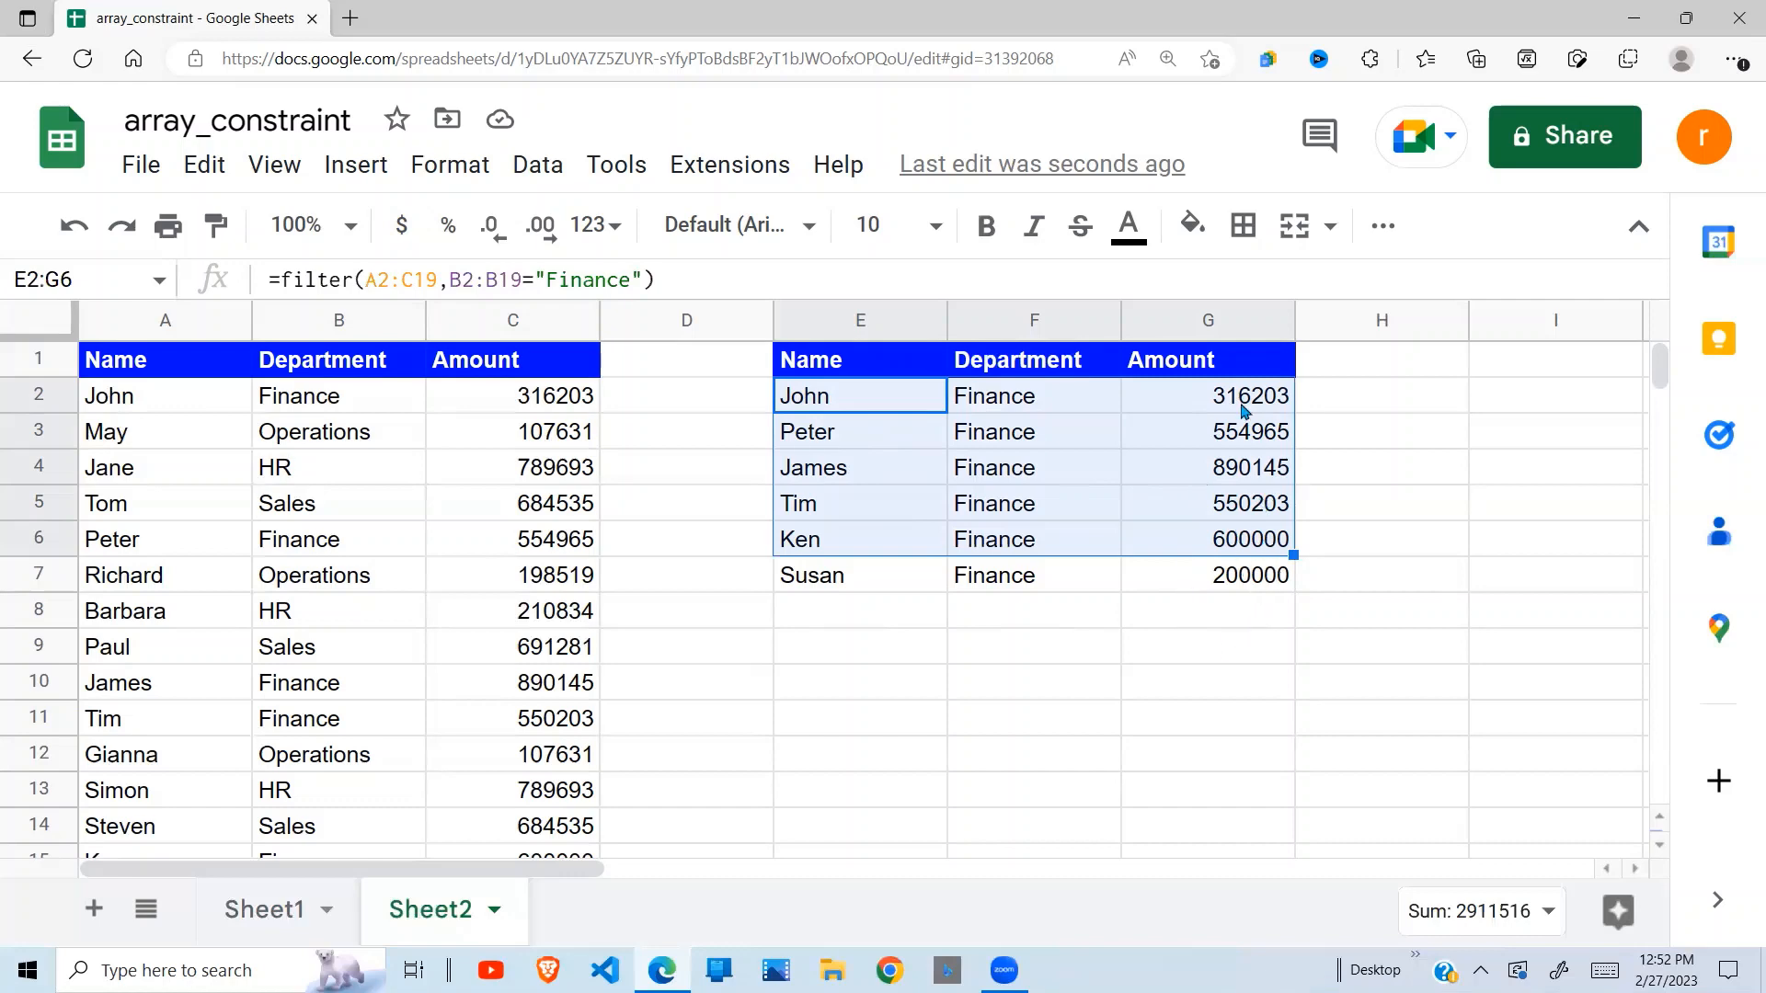
click(1243, 436)
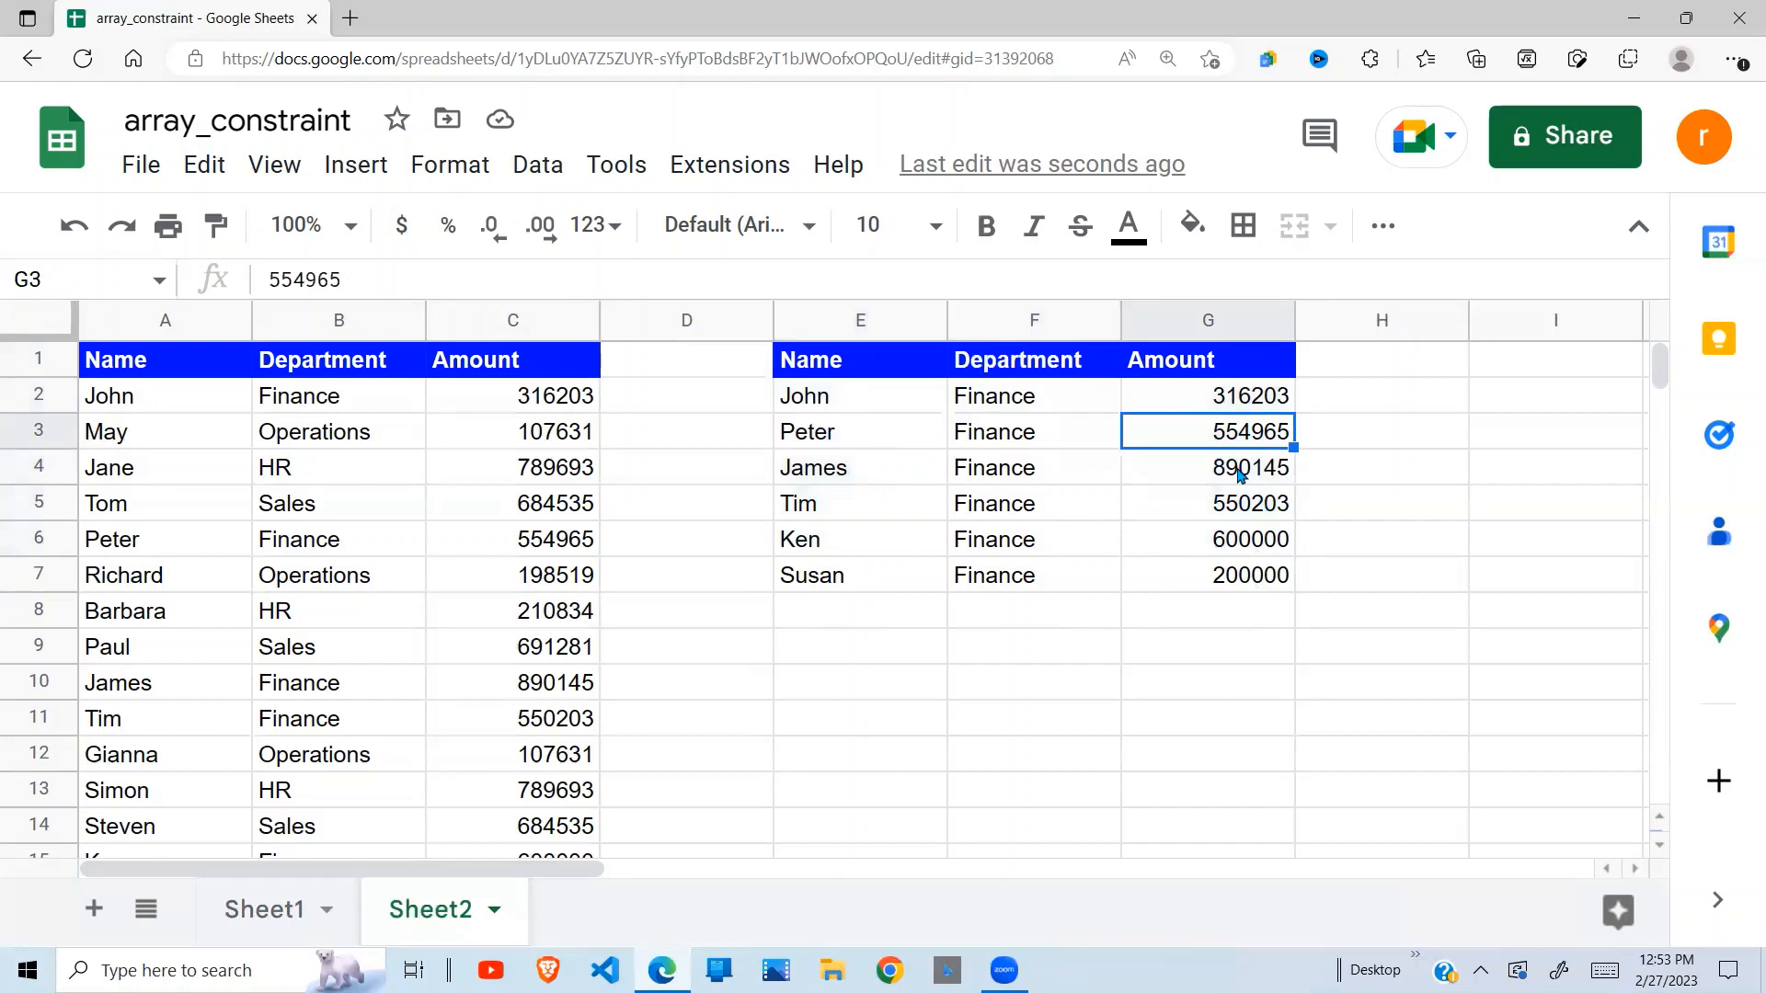
click(1247, 468)
drag(1247, 405, 1246, 594)
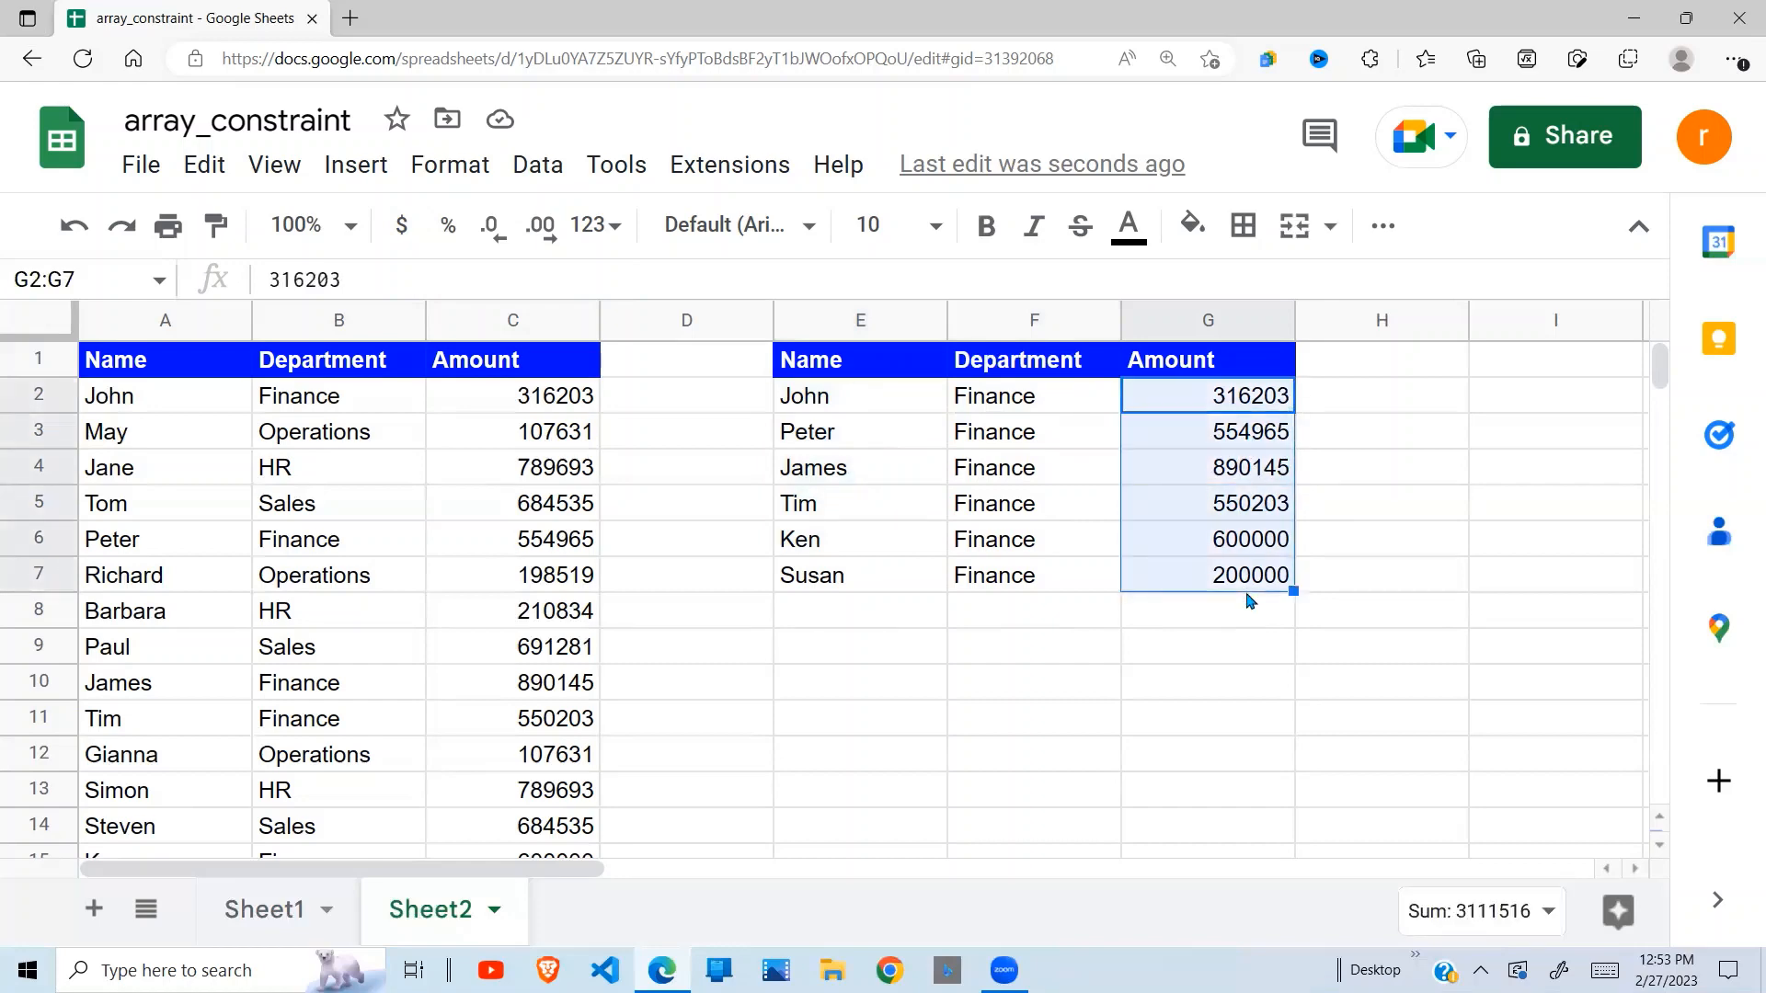
click(1230, 534)
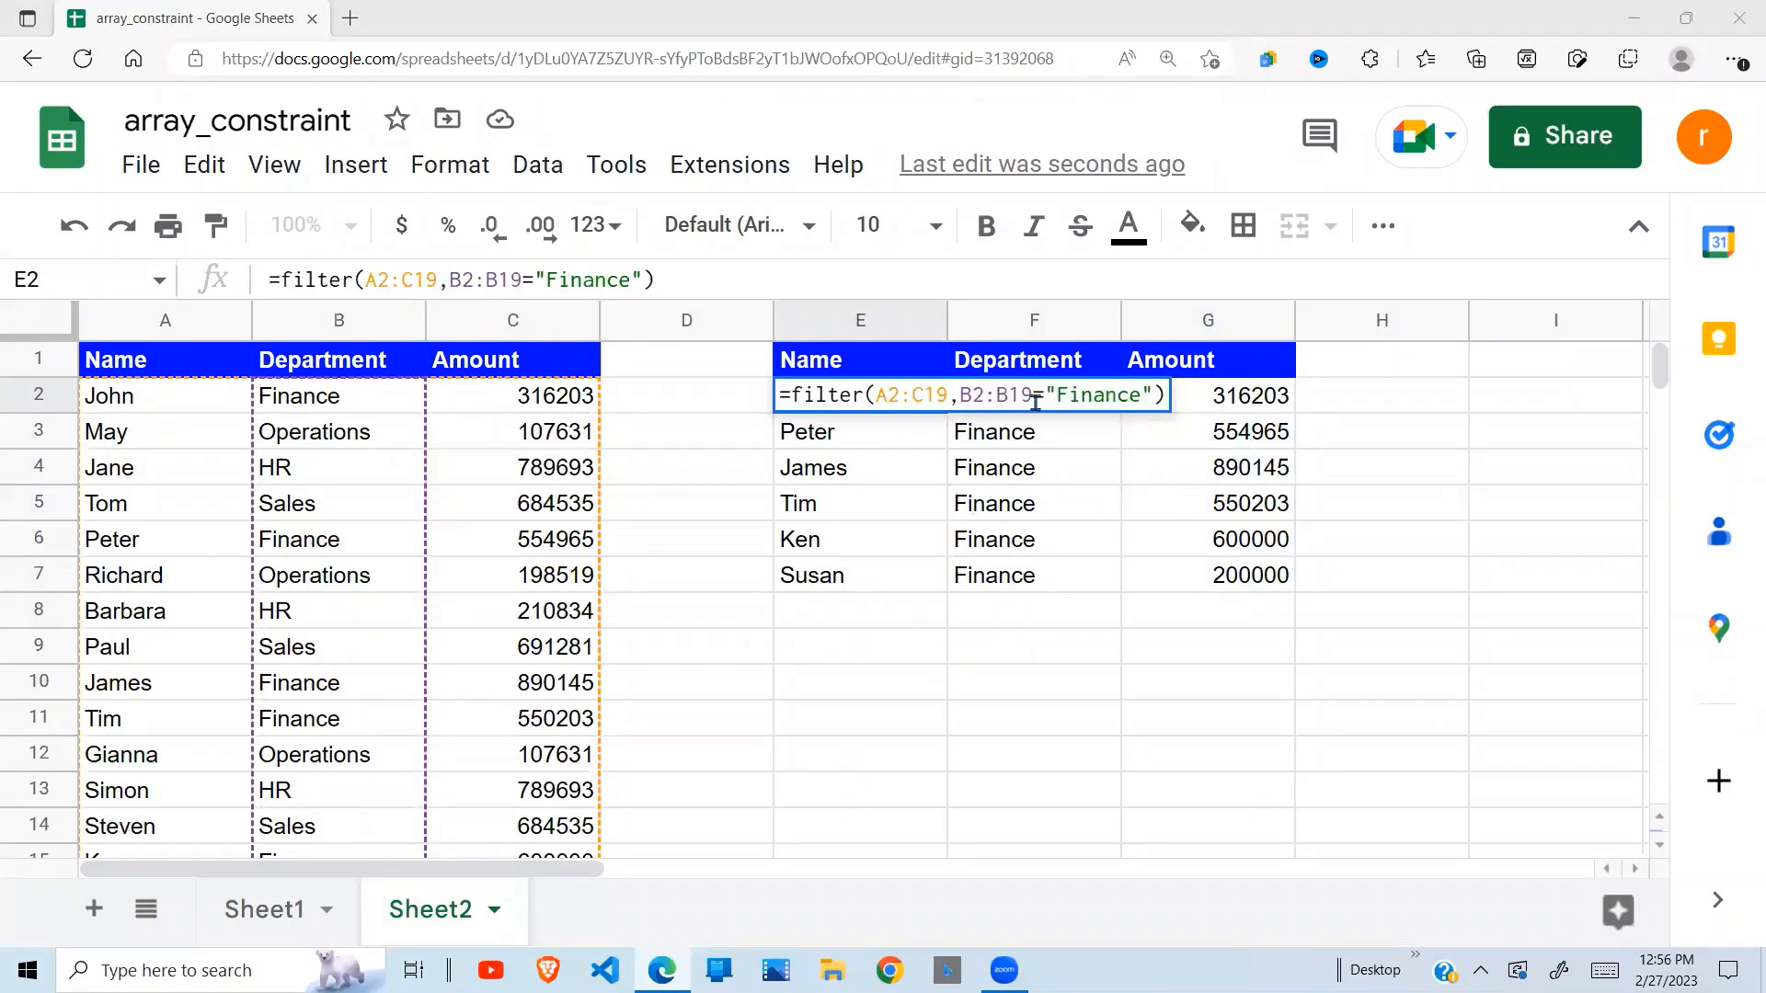
Wrap the FILTER formula in E2 in a SORT function with 3 as the sort column.
click(788, 393)
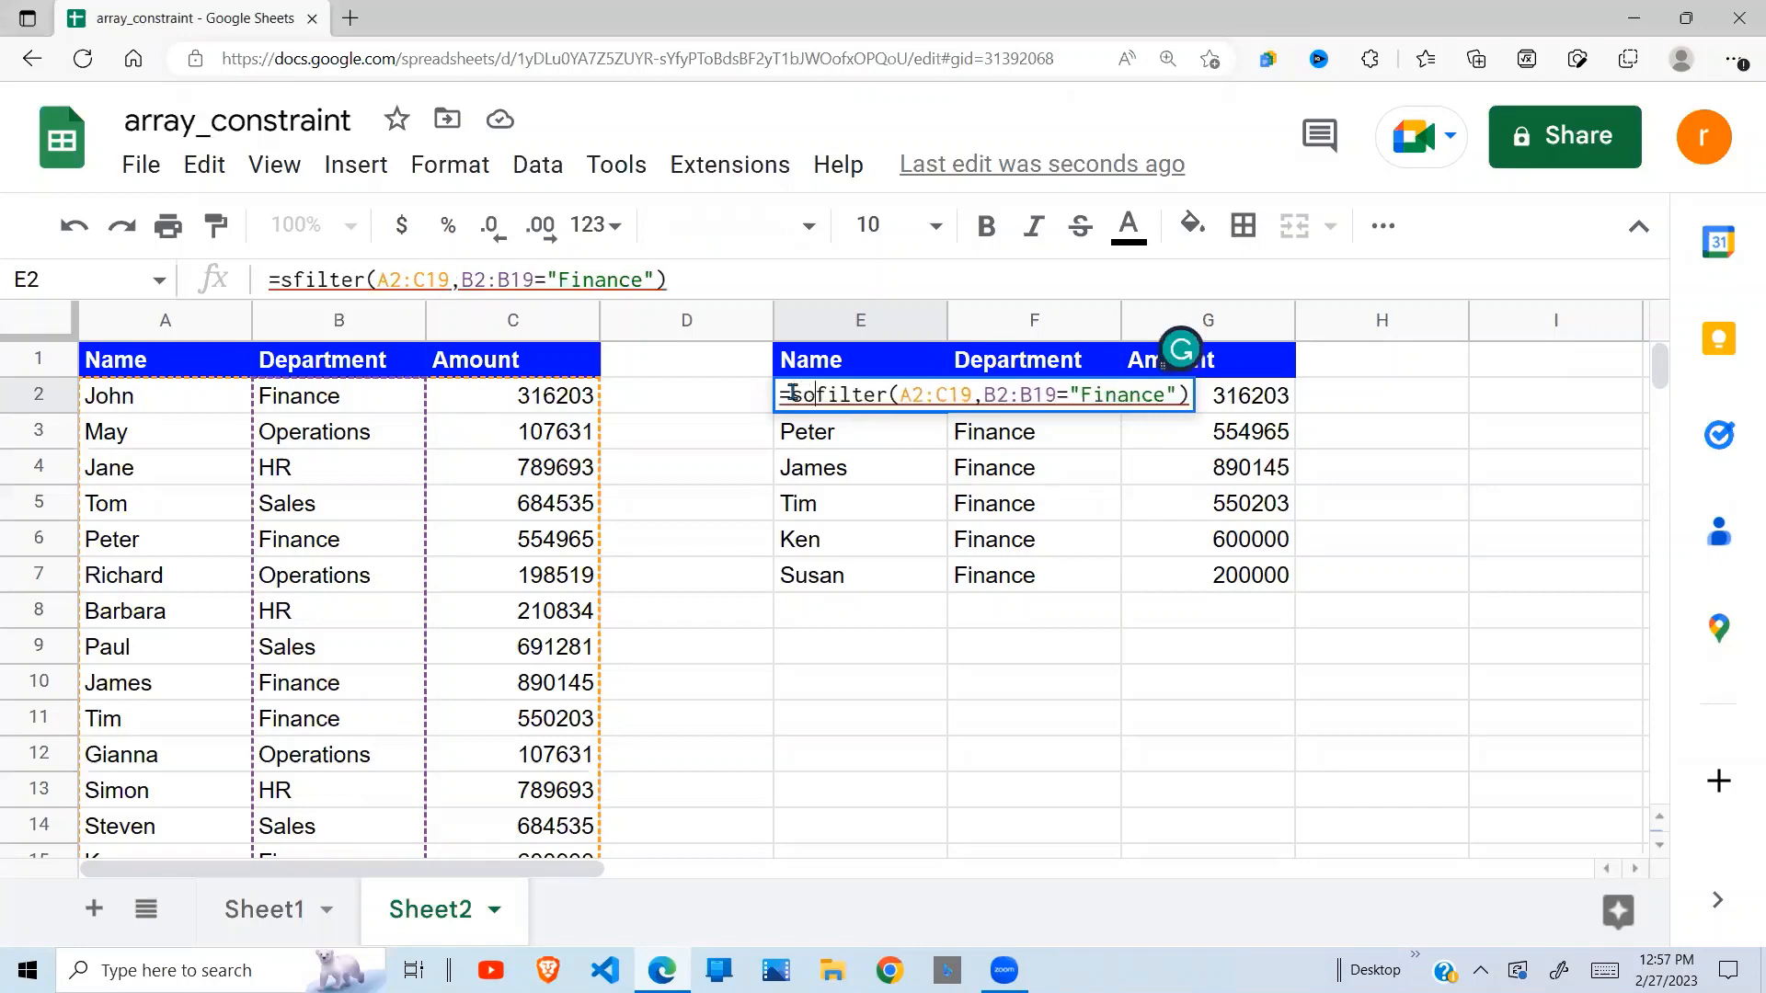
text(sort()
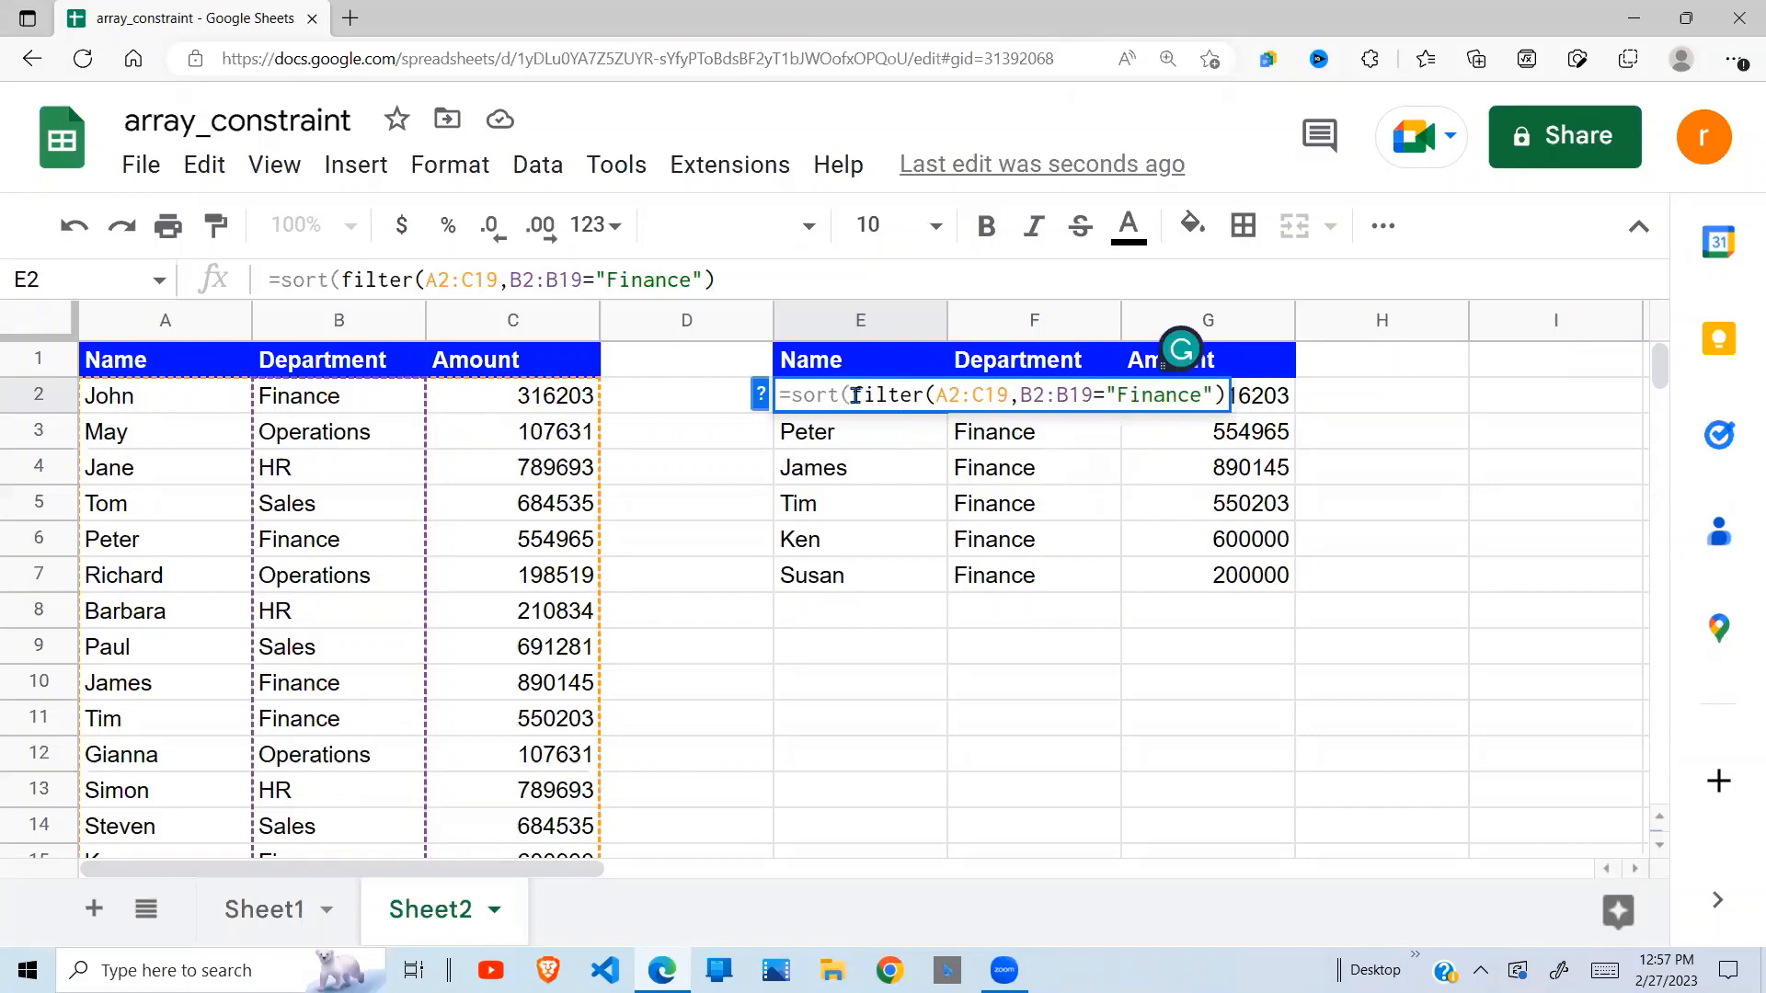
click(1224, 394)
text(,)
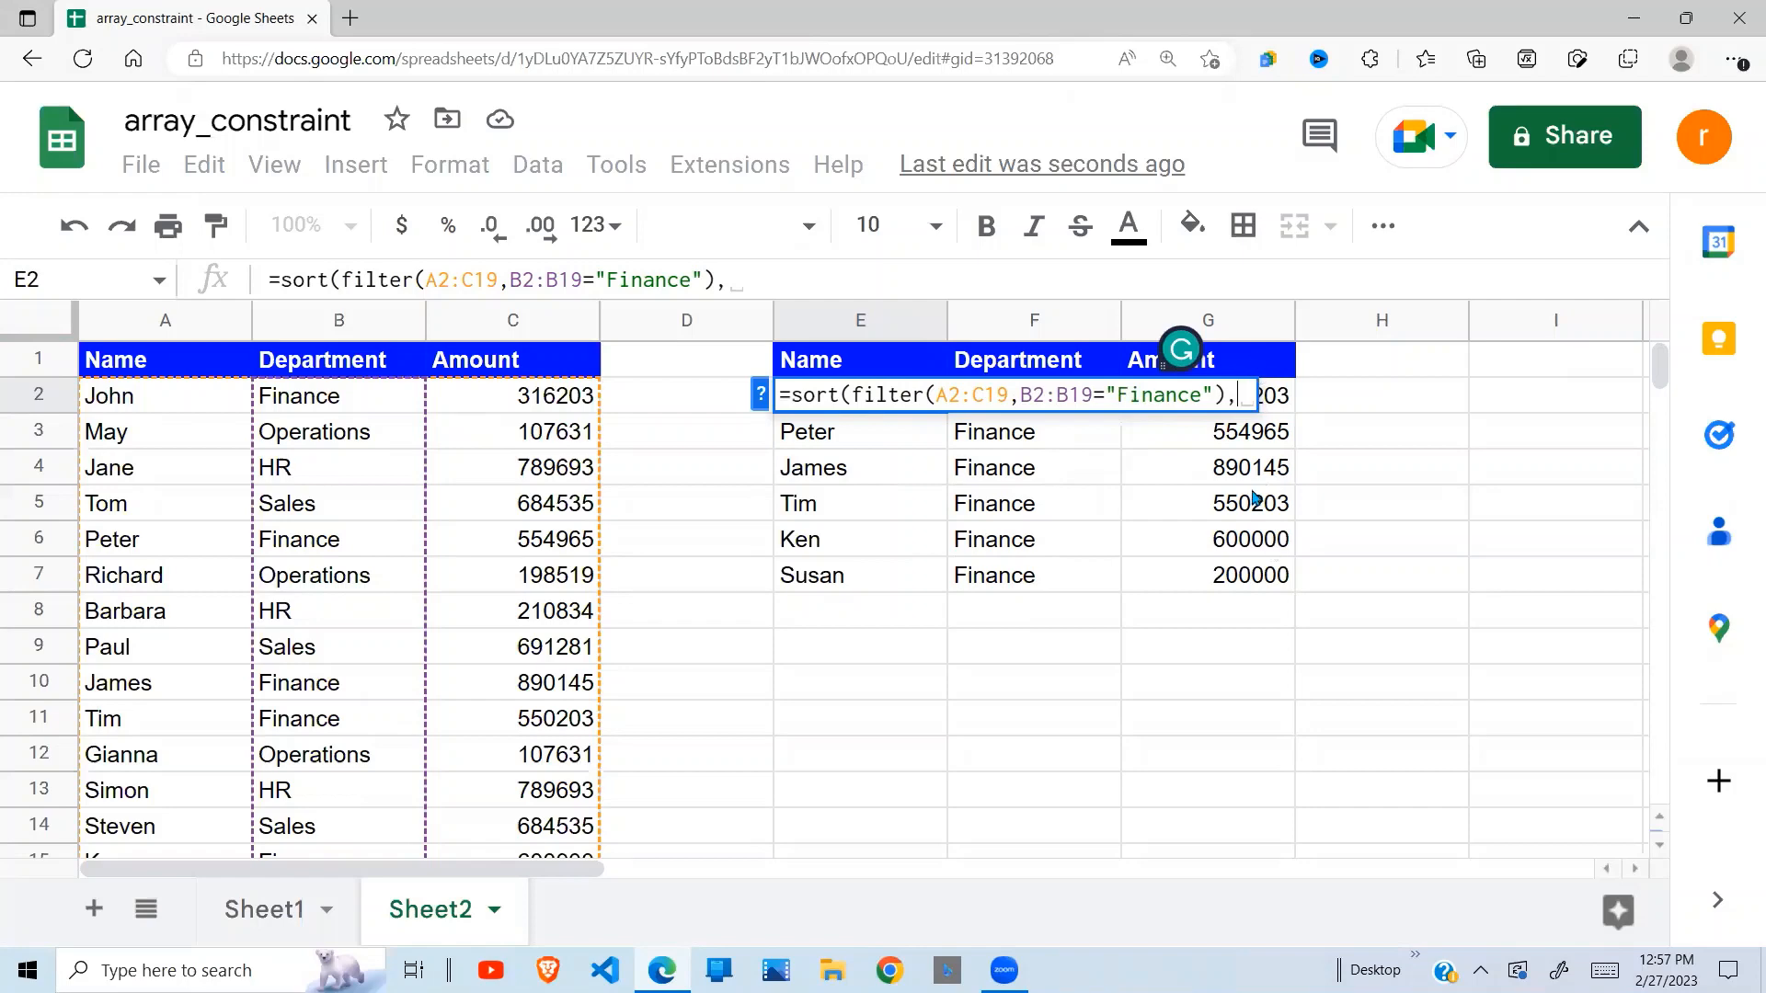
text(3,)
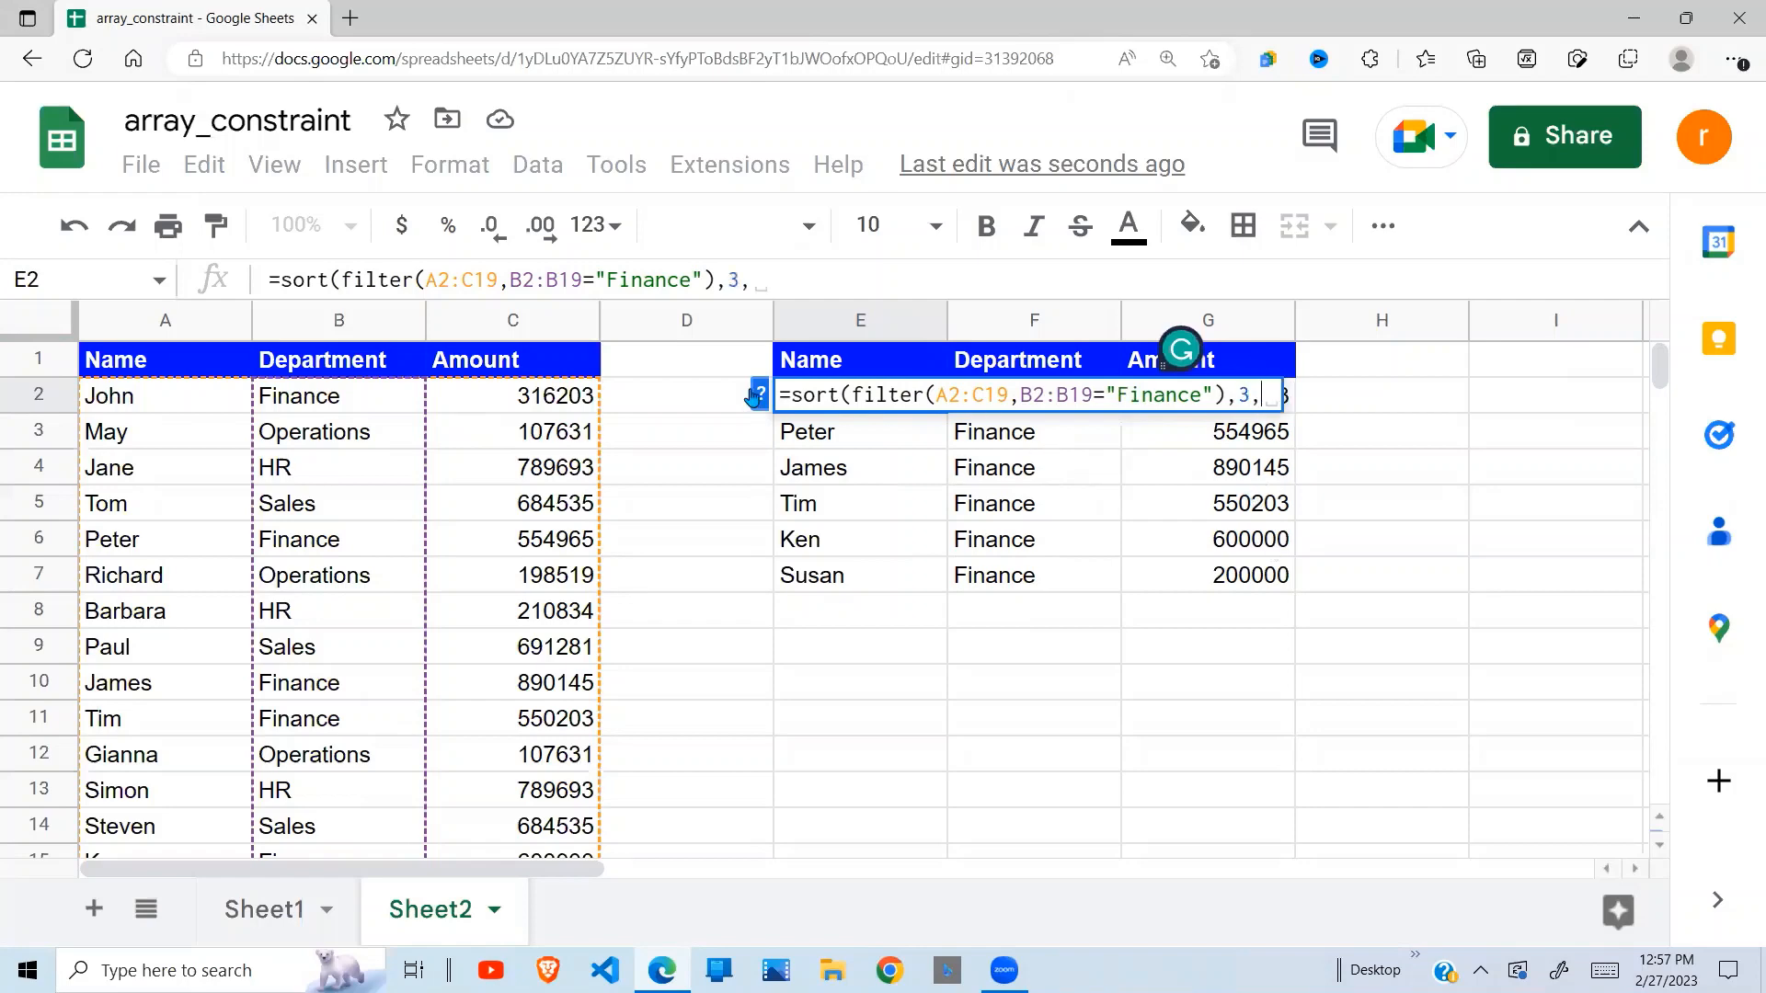
Consult the SORT help for is_ascending and complete E2 as =sort(filter(A2:C19,B2:B19="Finance"),3,false).
click(758, 395)
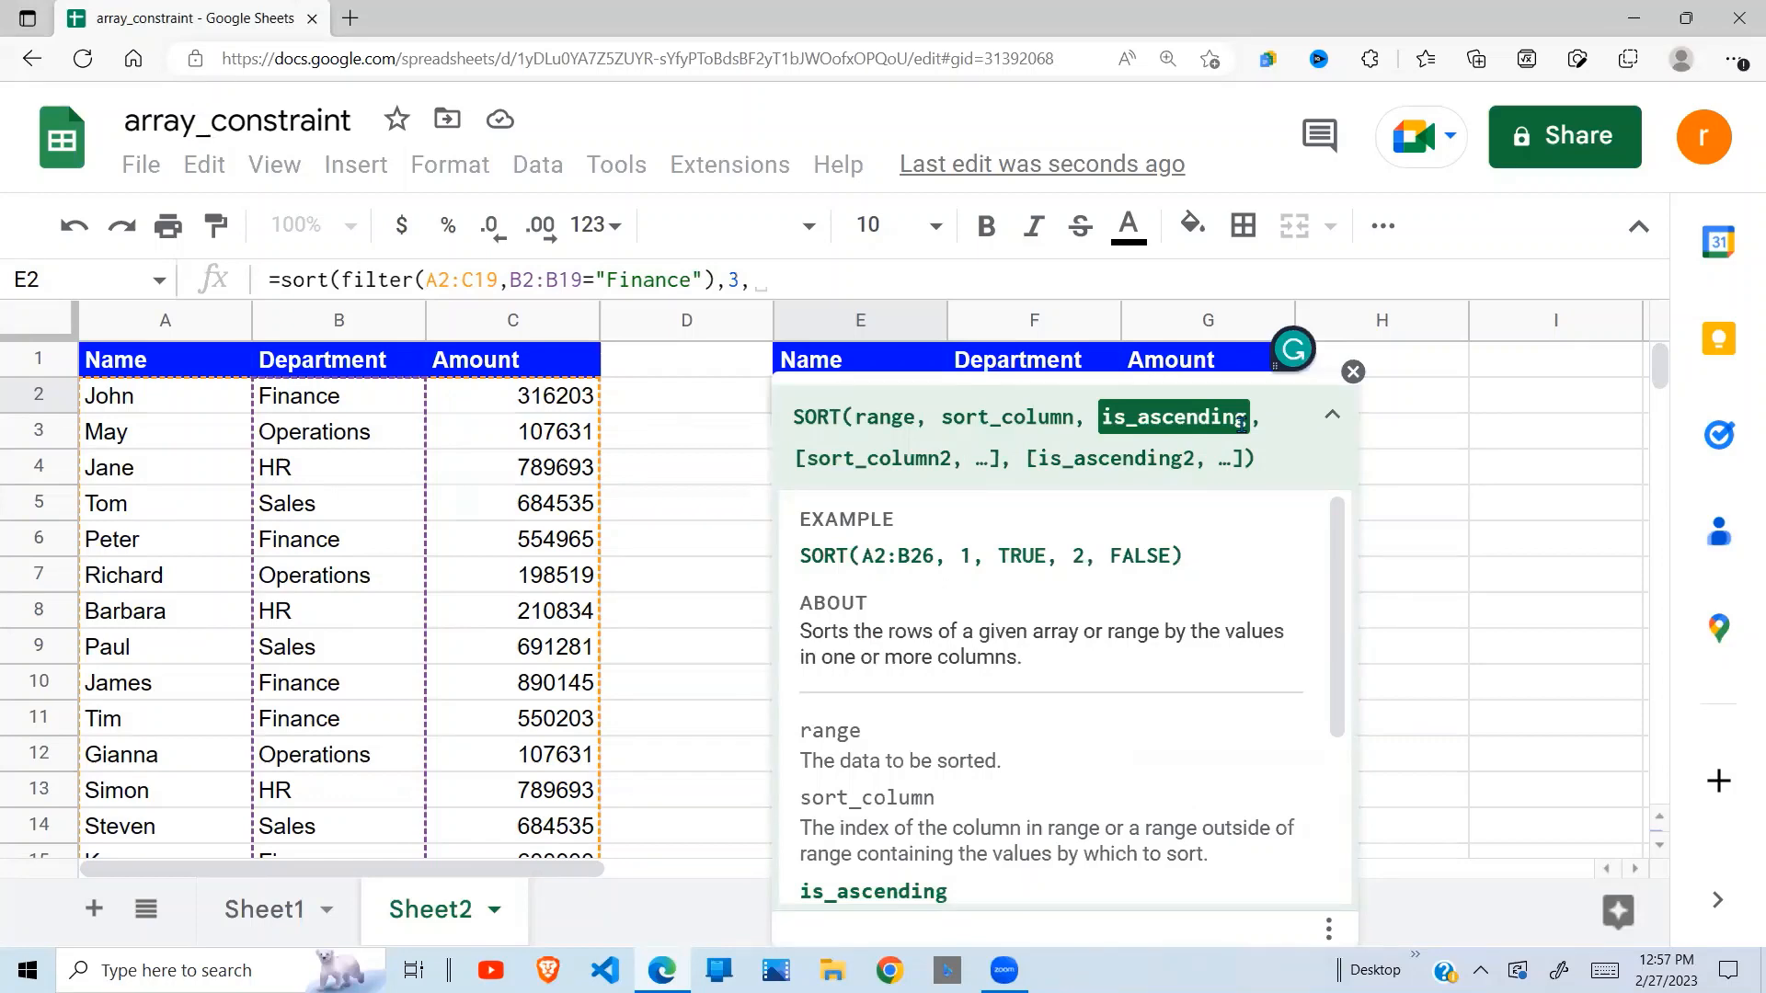
click(1353, 371)
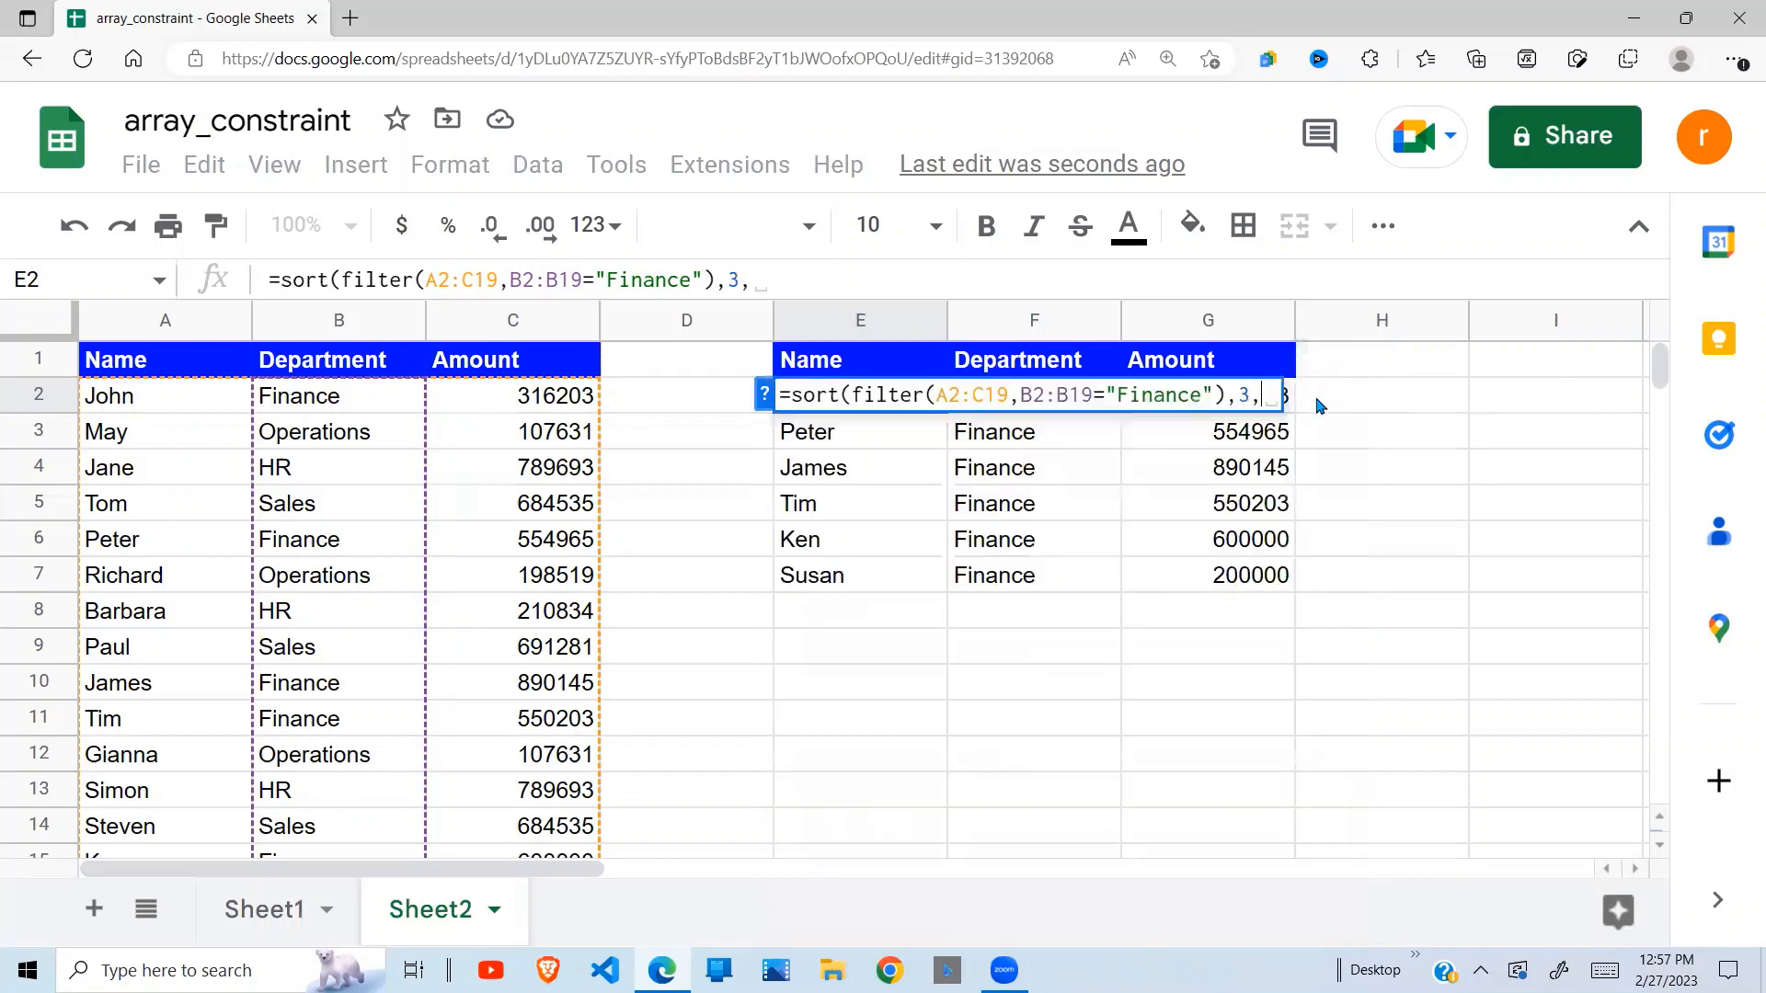
text(fla)
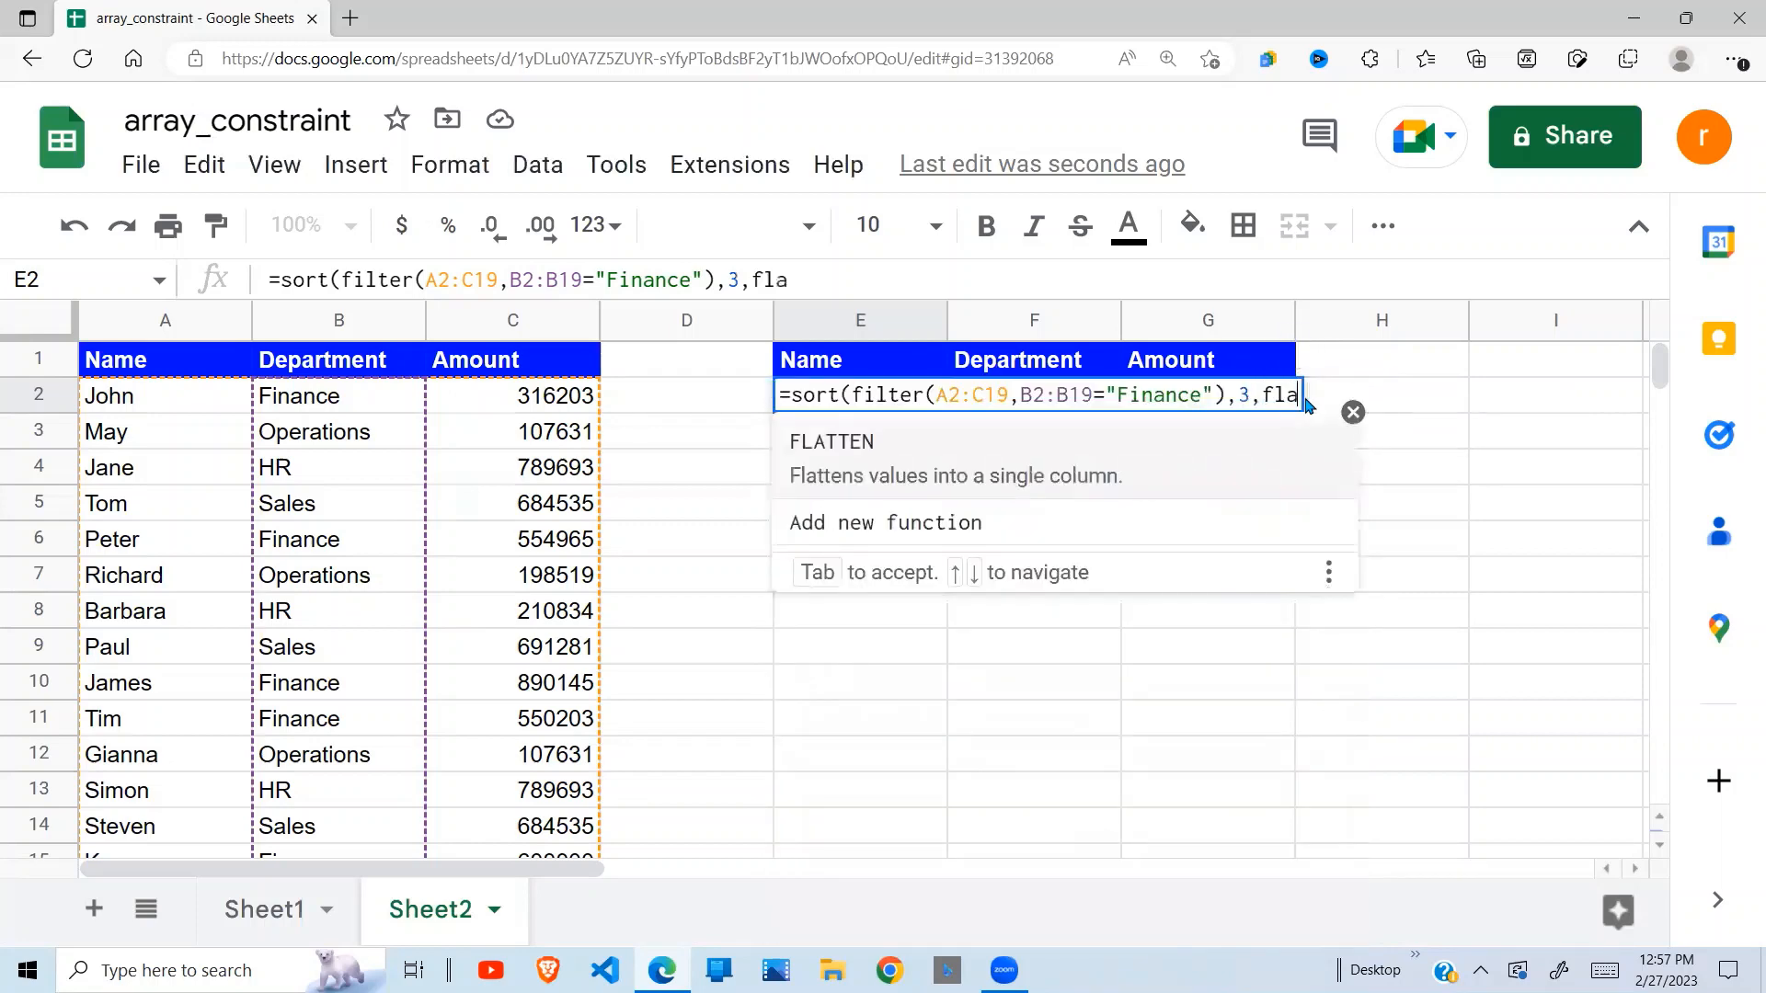
key(BackSpace)
key(BackSpace)
text(a)
text(lse))
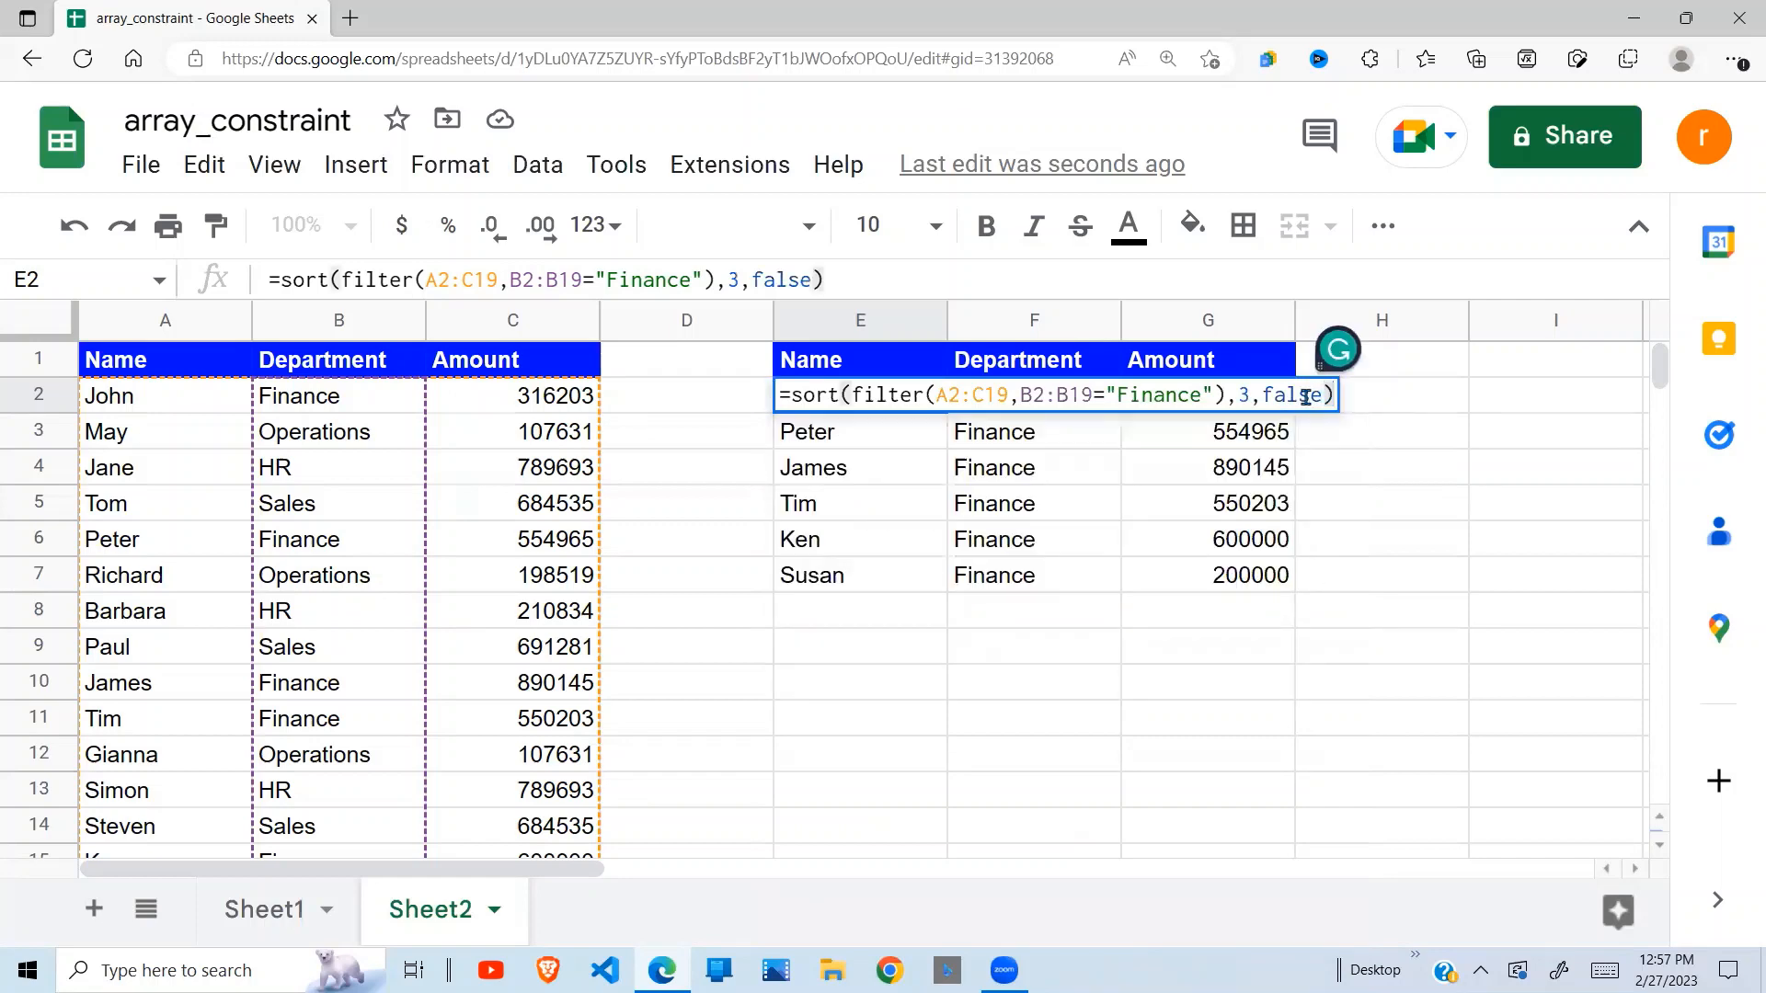
key(Return)
Check the sort order of the amounts in G2:G7 and the top five records in E2:G6.
click(1243, 470)
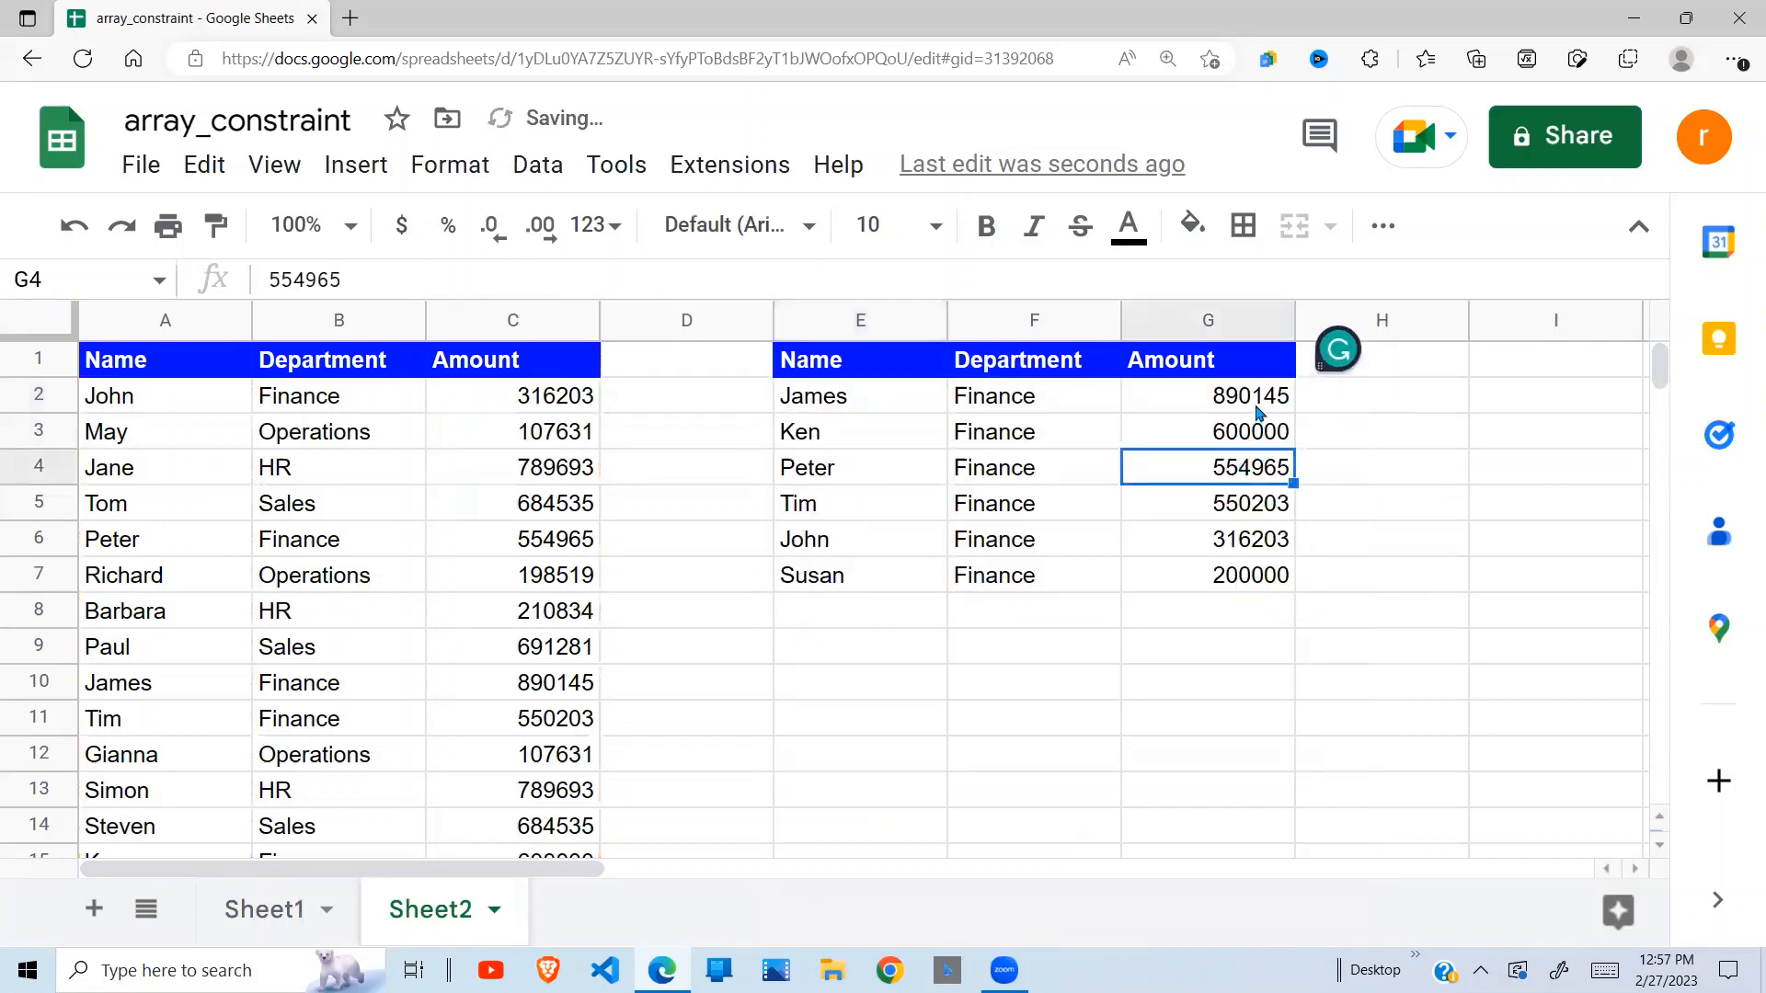
drag(1258, 411, 1261, 592)
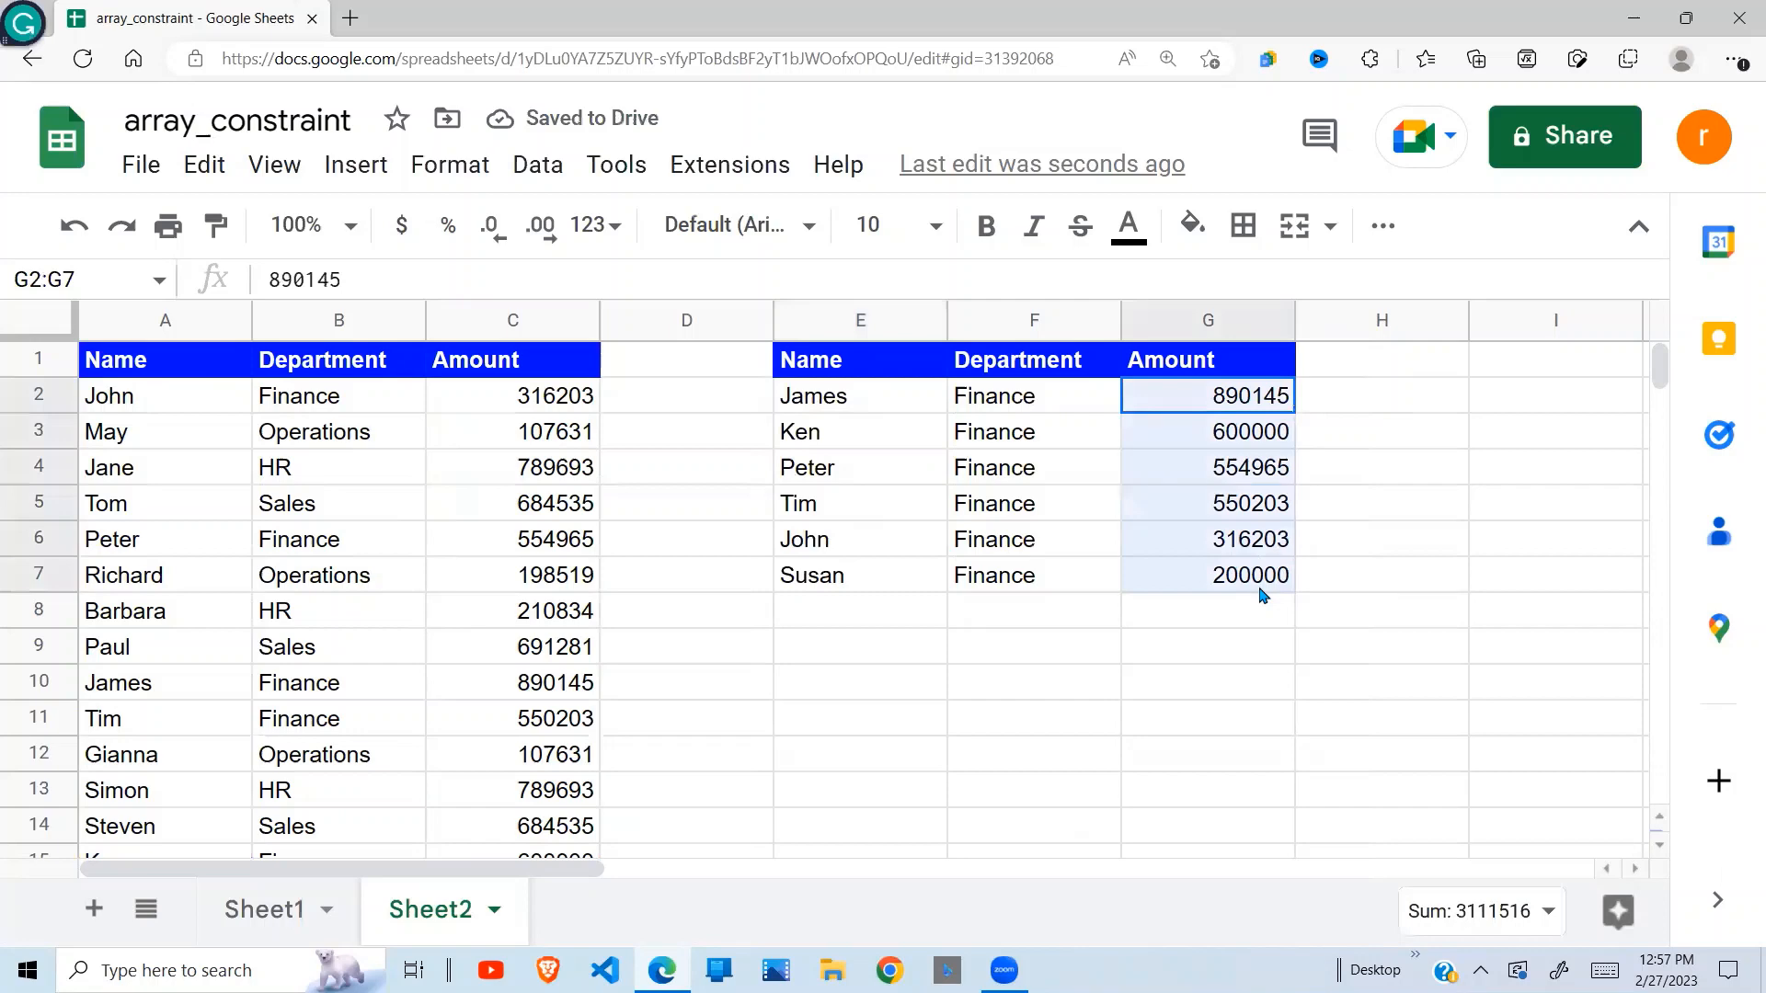
click(1276, 412)
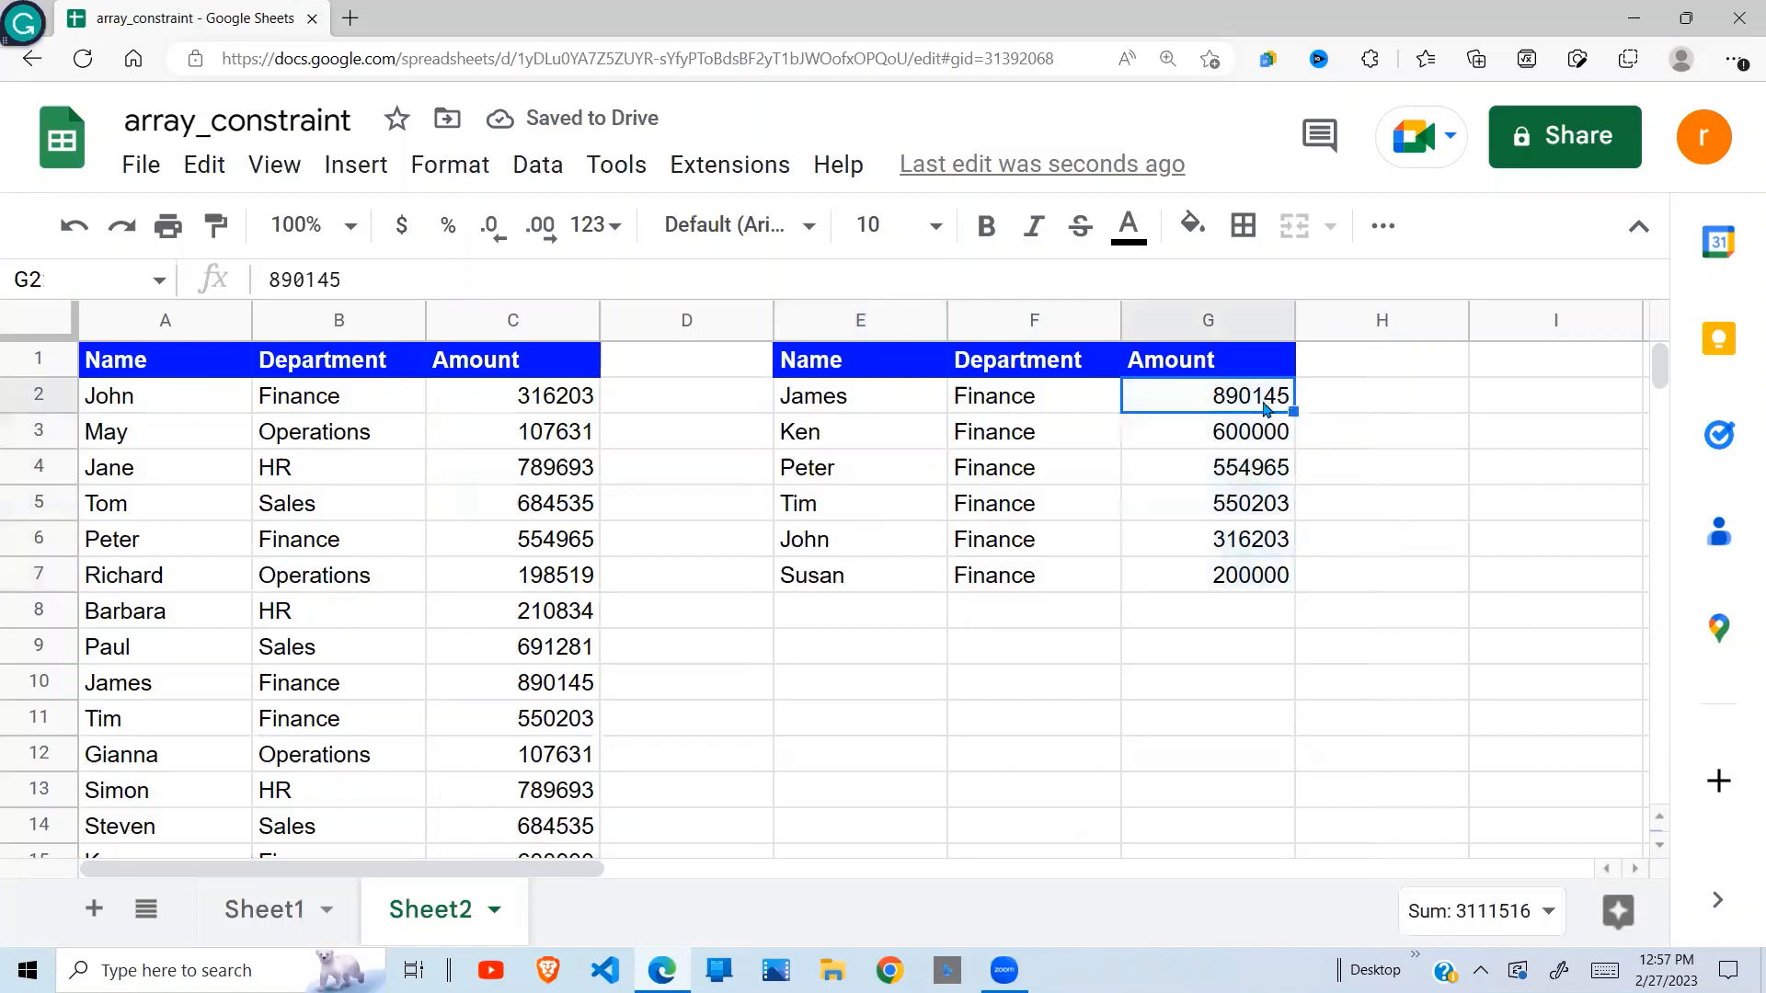
click(1255, 589)
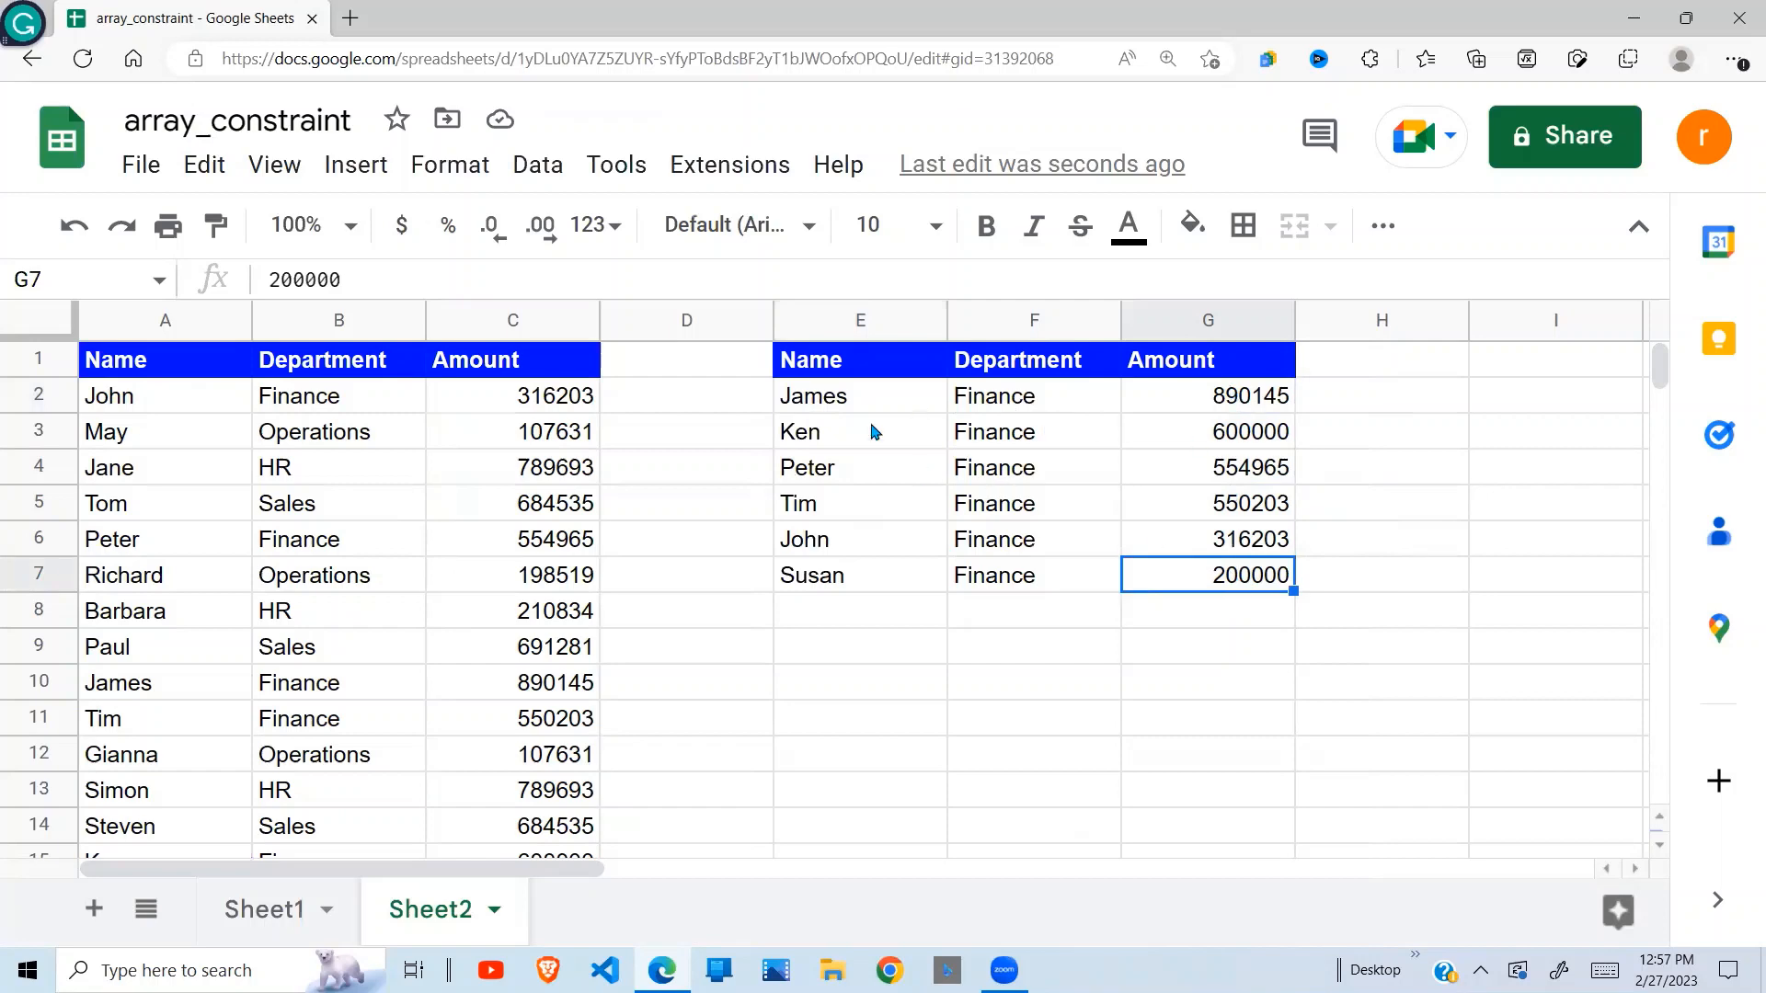
drag(831, 398, 1228, 541)
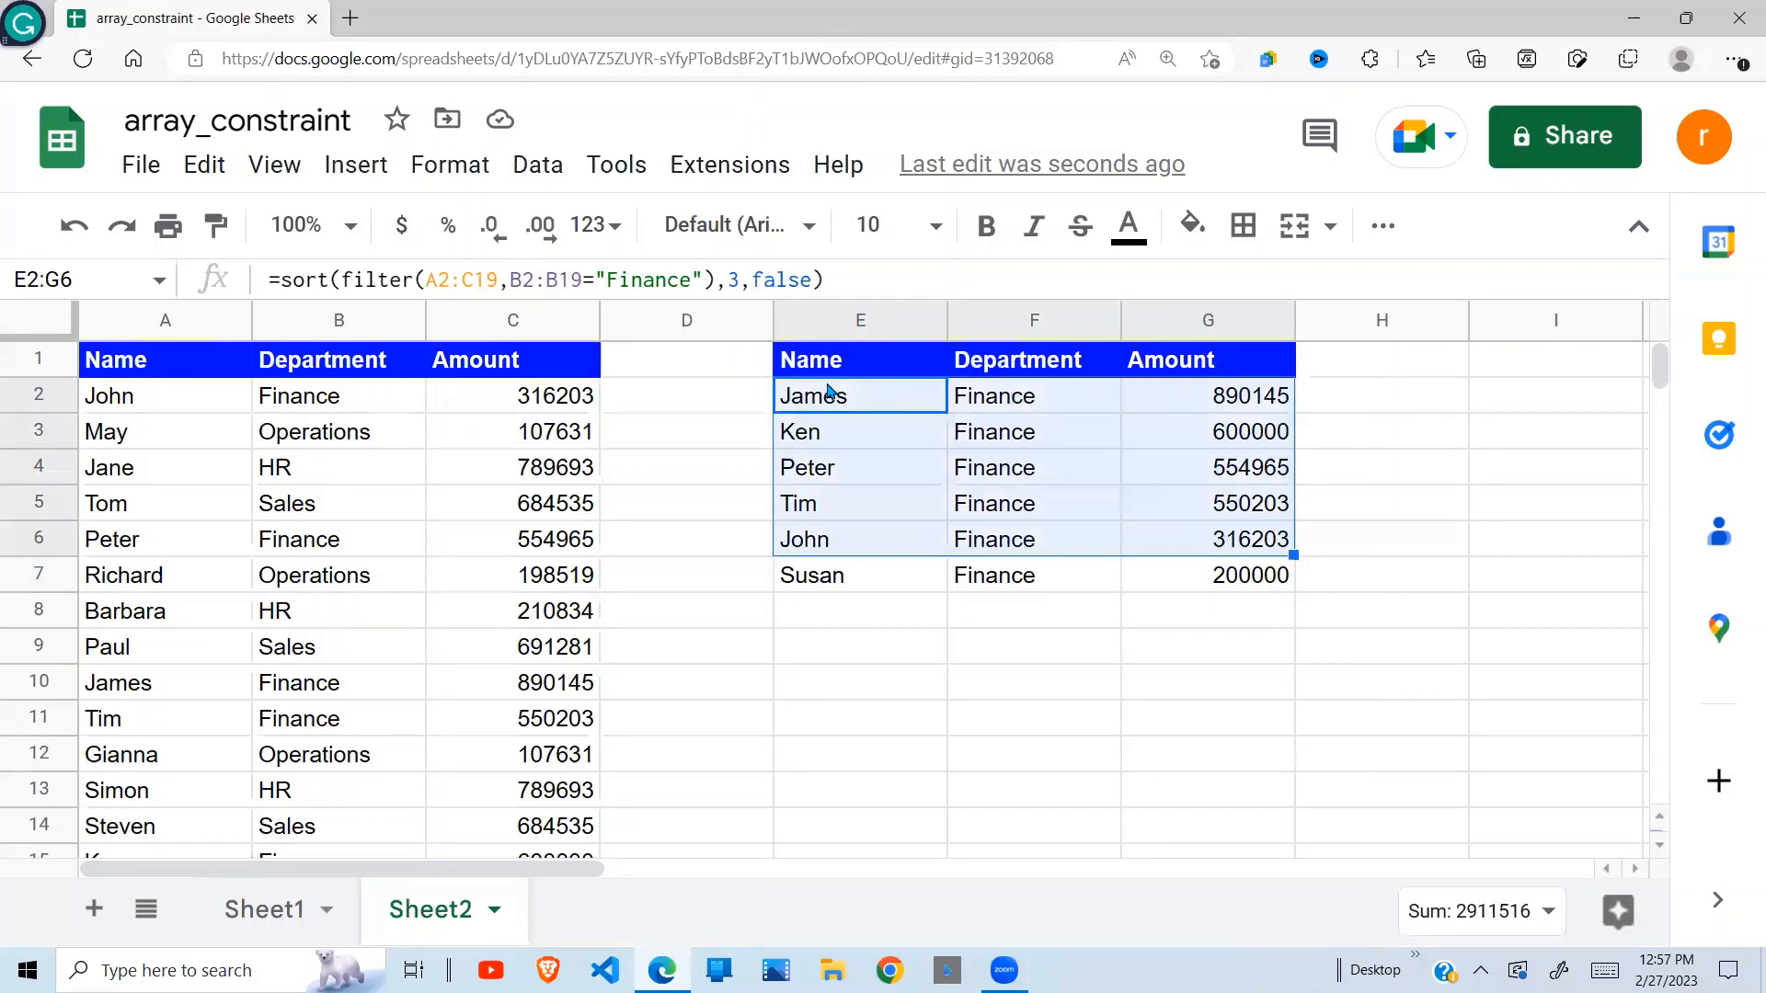
Insert array_constrain( before the SORT function in E2's formula, using the whole sort expression as its input range.
click(280, 281)
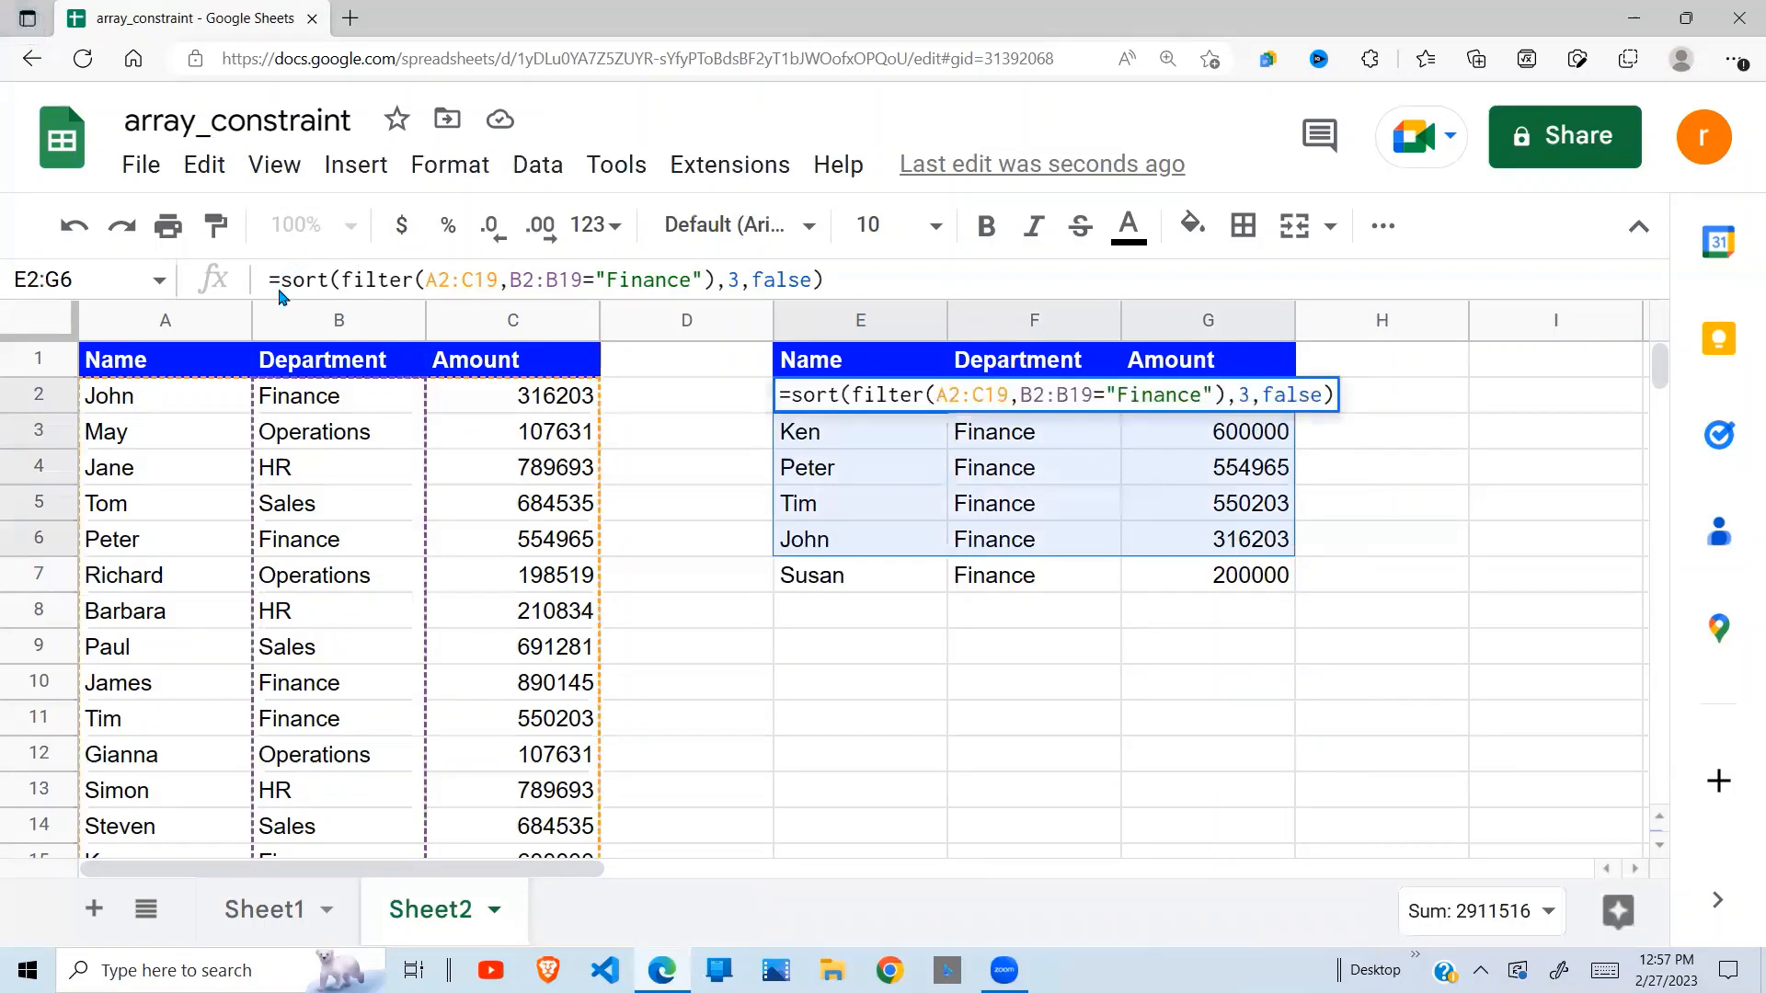
text(array)
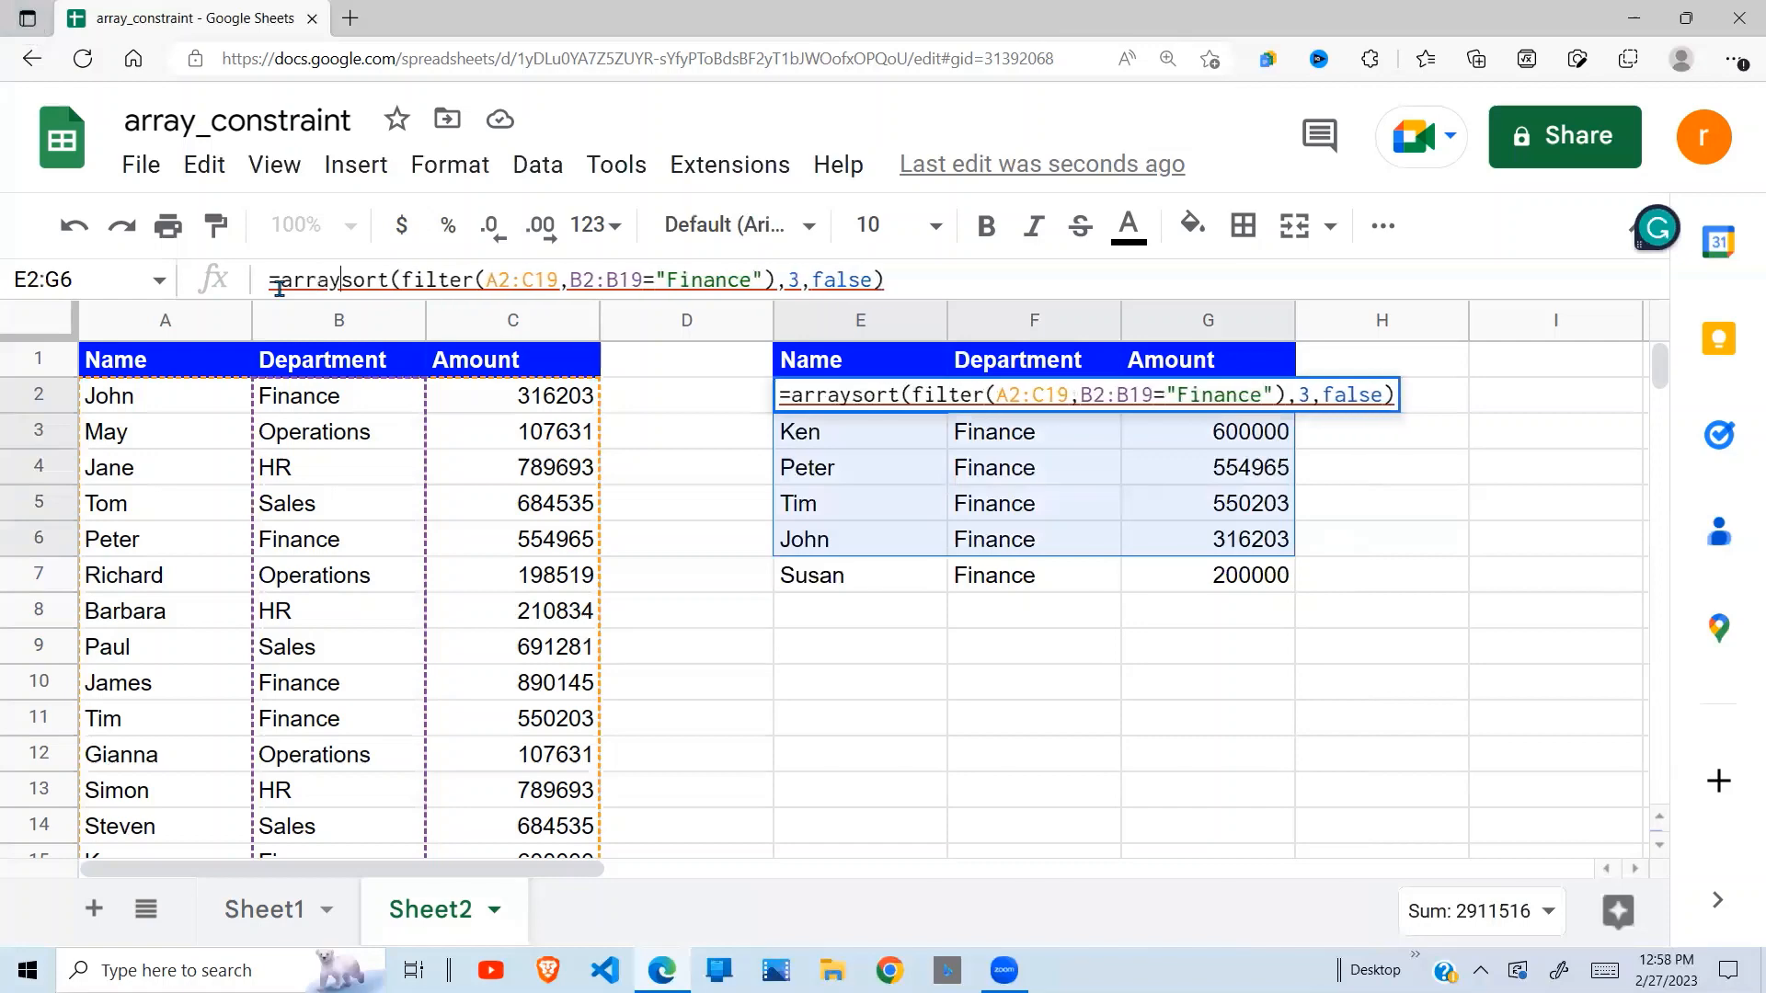
text(_c)
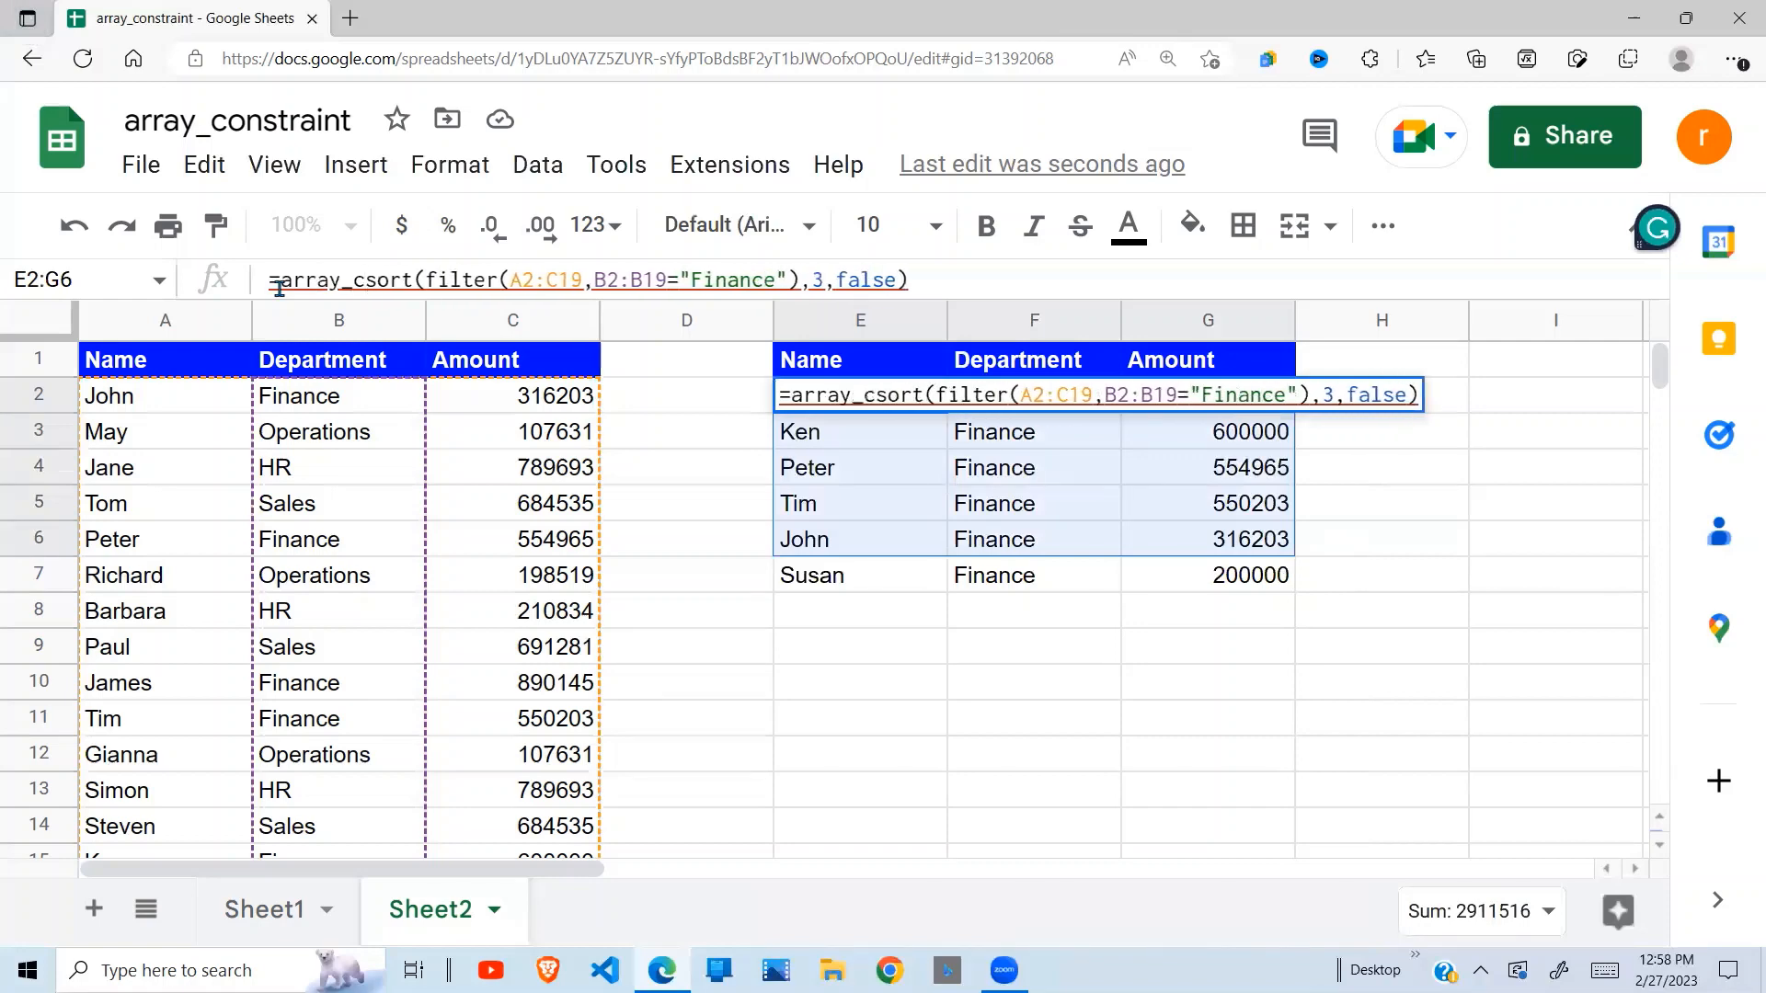
text(onstrain)
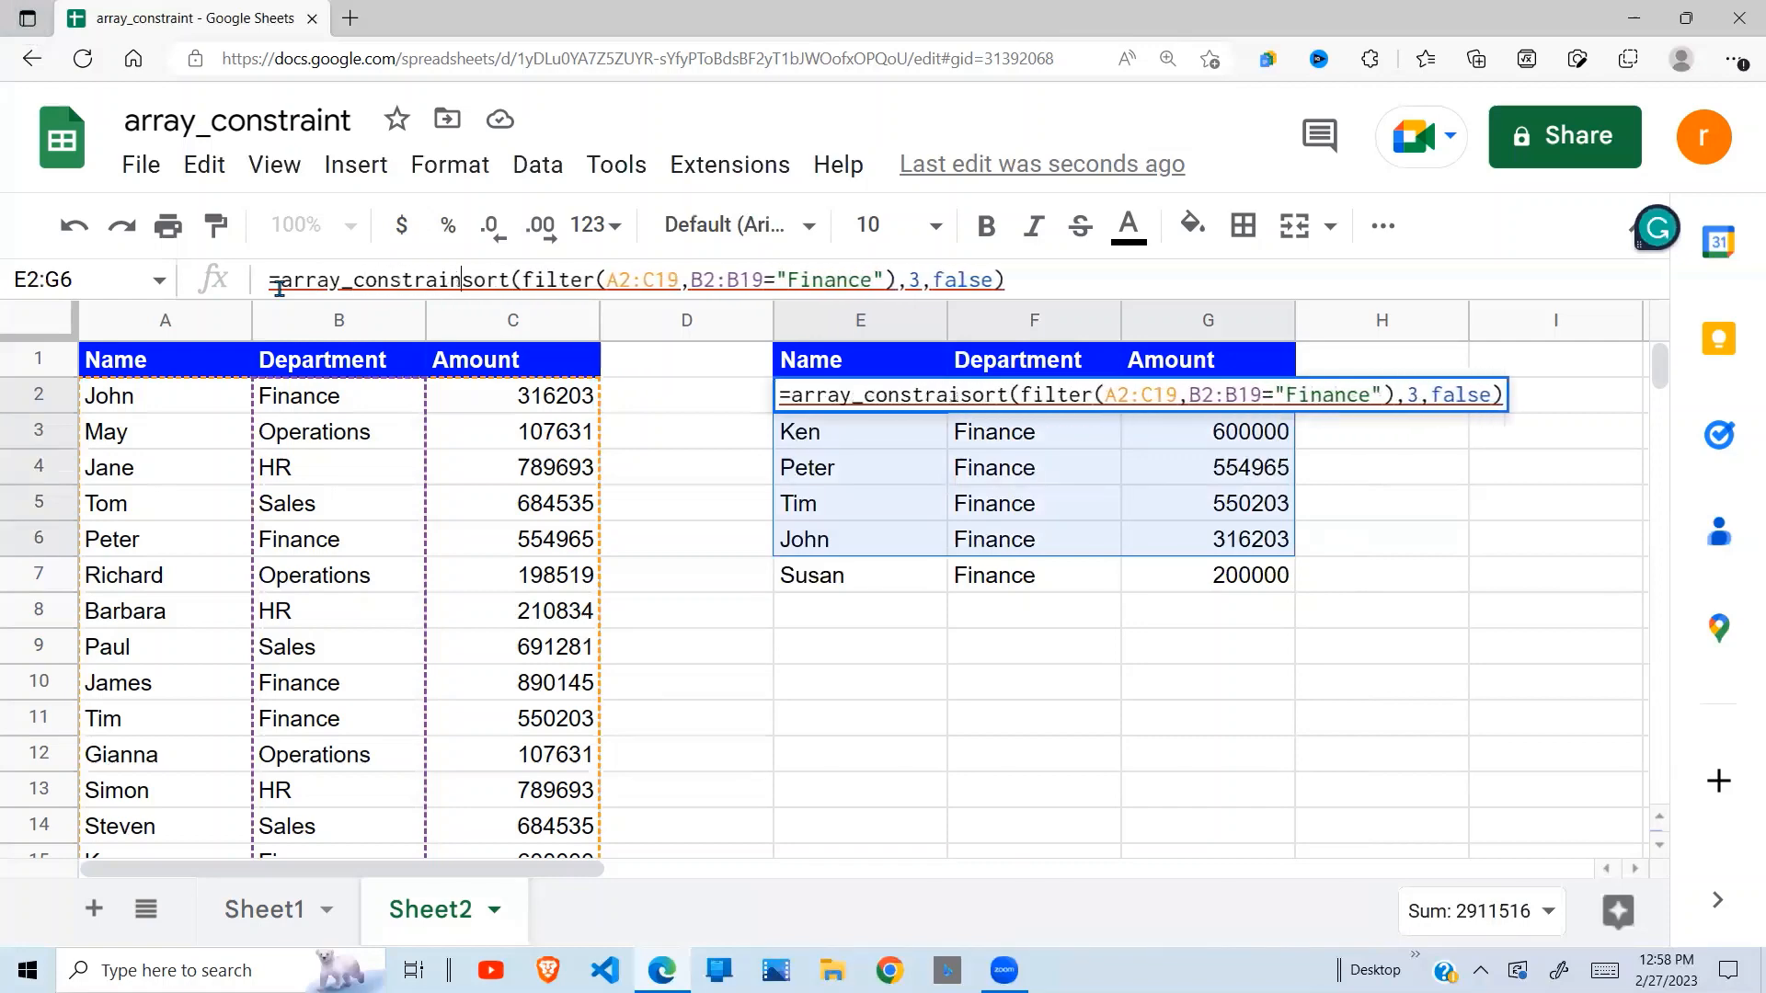
text(()
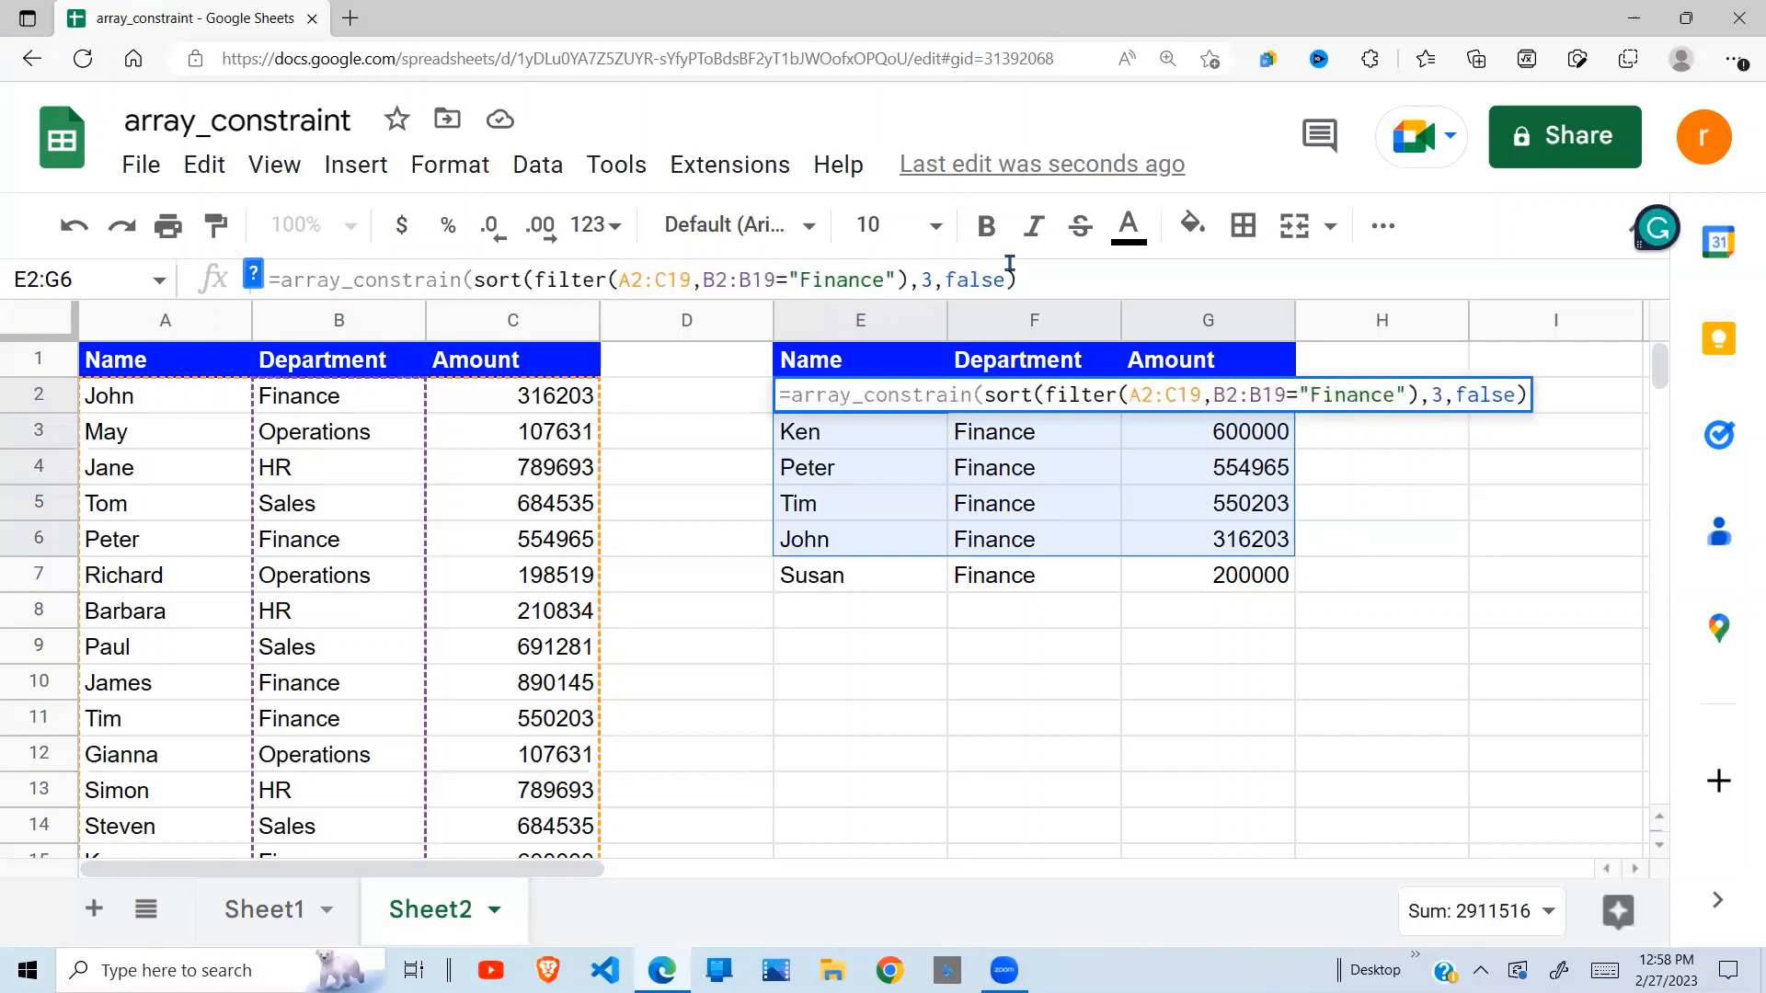
click(1028, 276)
drag(1032, 274, 470, 286)
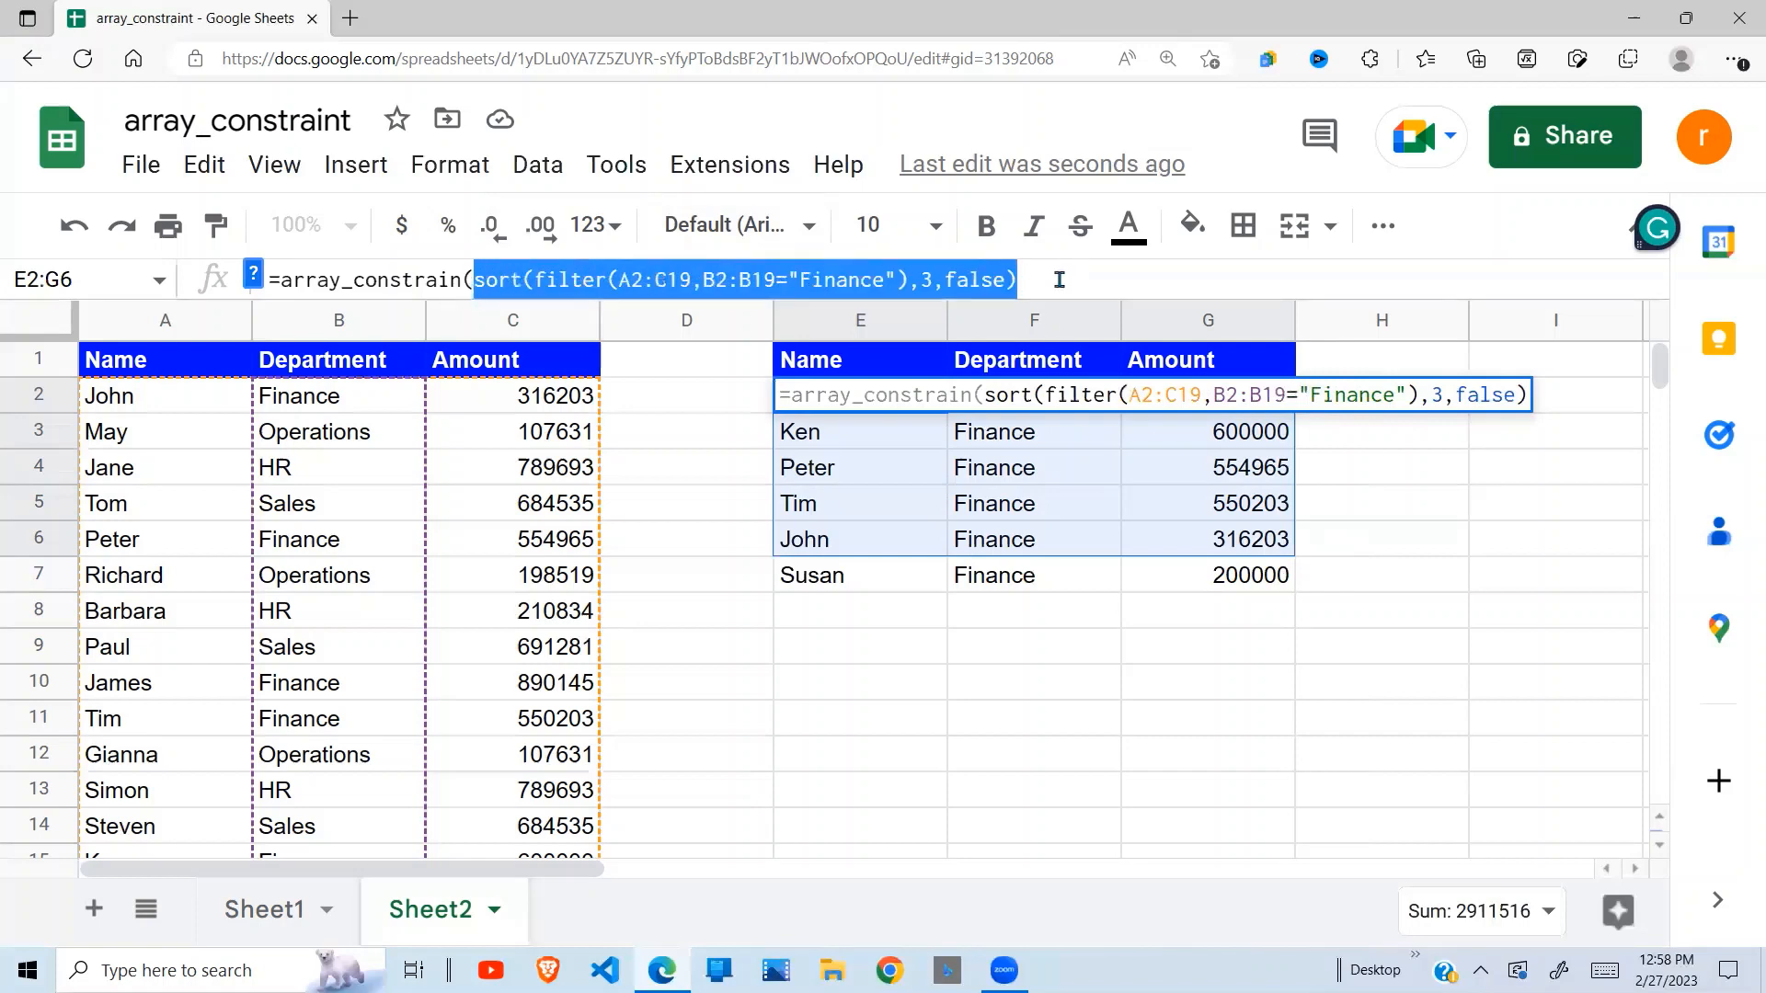
Complete the ARRAY_CONSTRAIN formula in E2 with 5 rows and 3 columns, closing it as ,5,3).
click(1059, 280)
text(,)
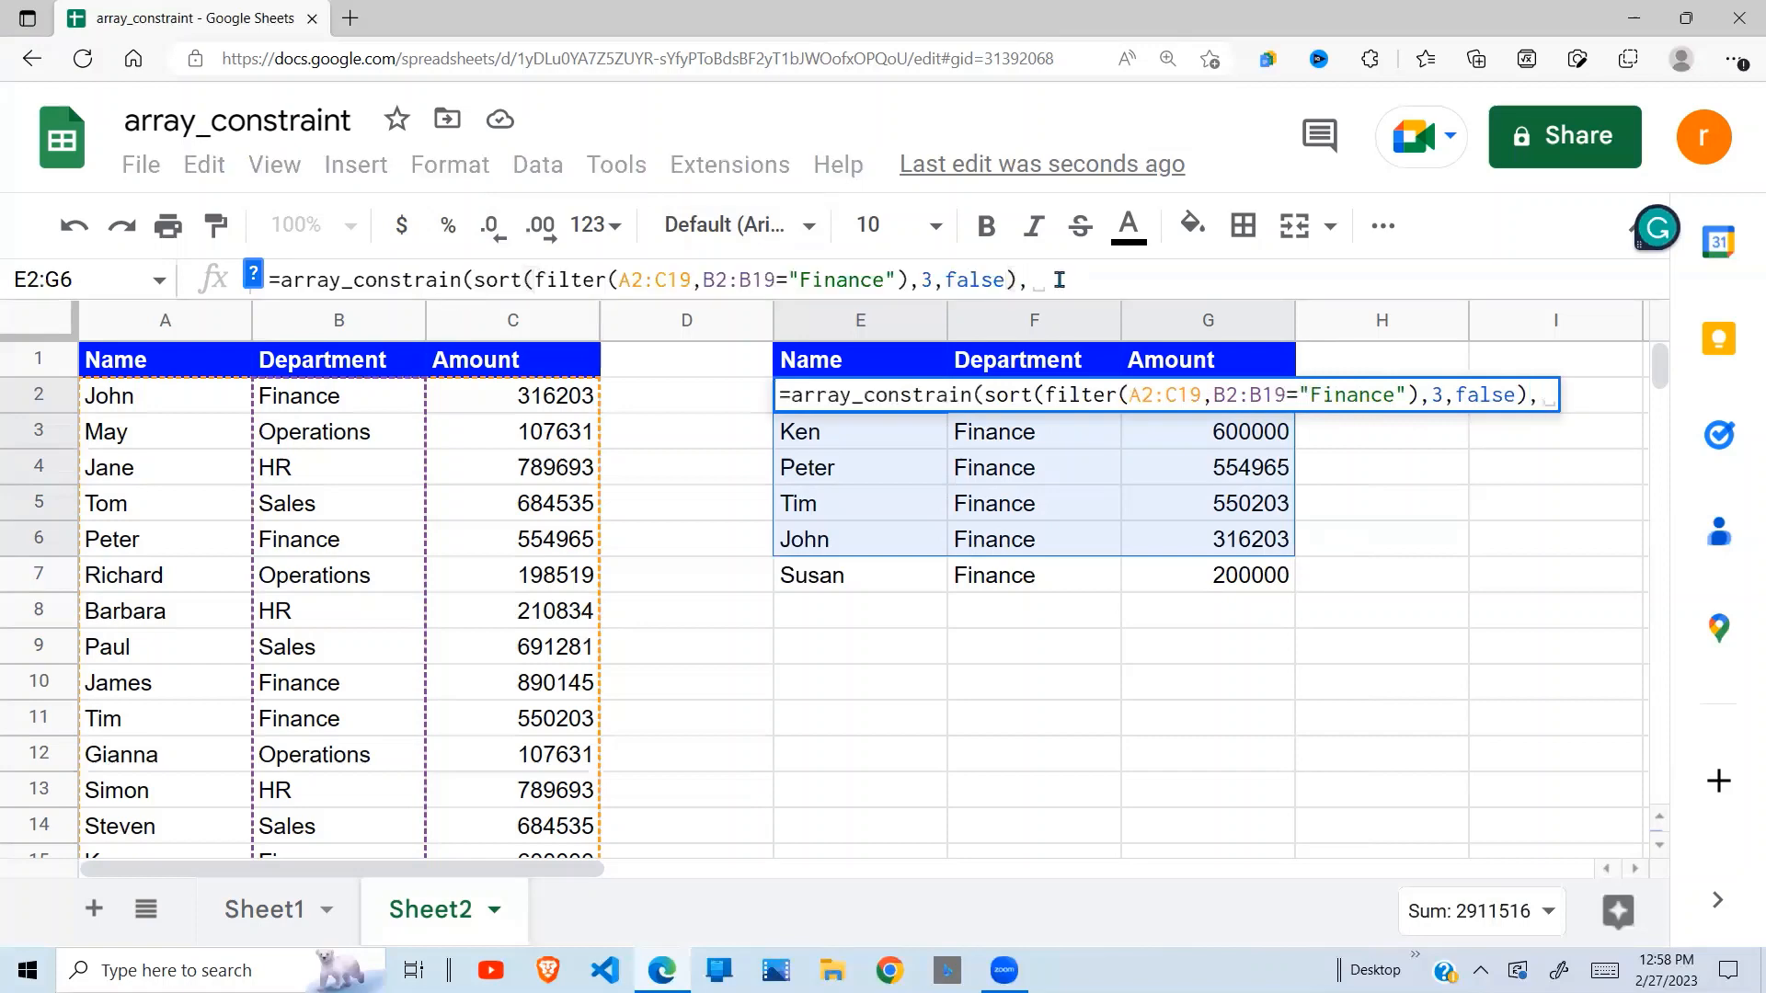
text(5)
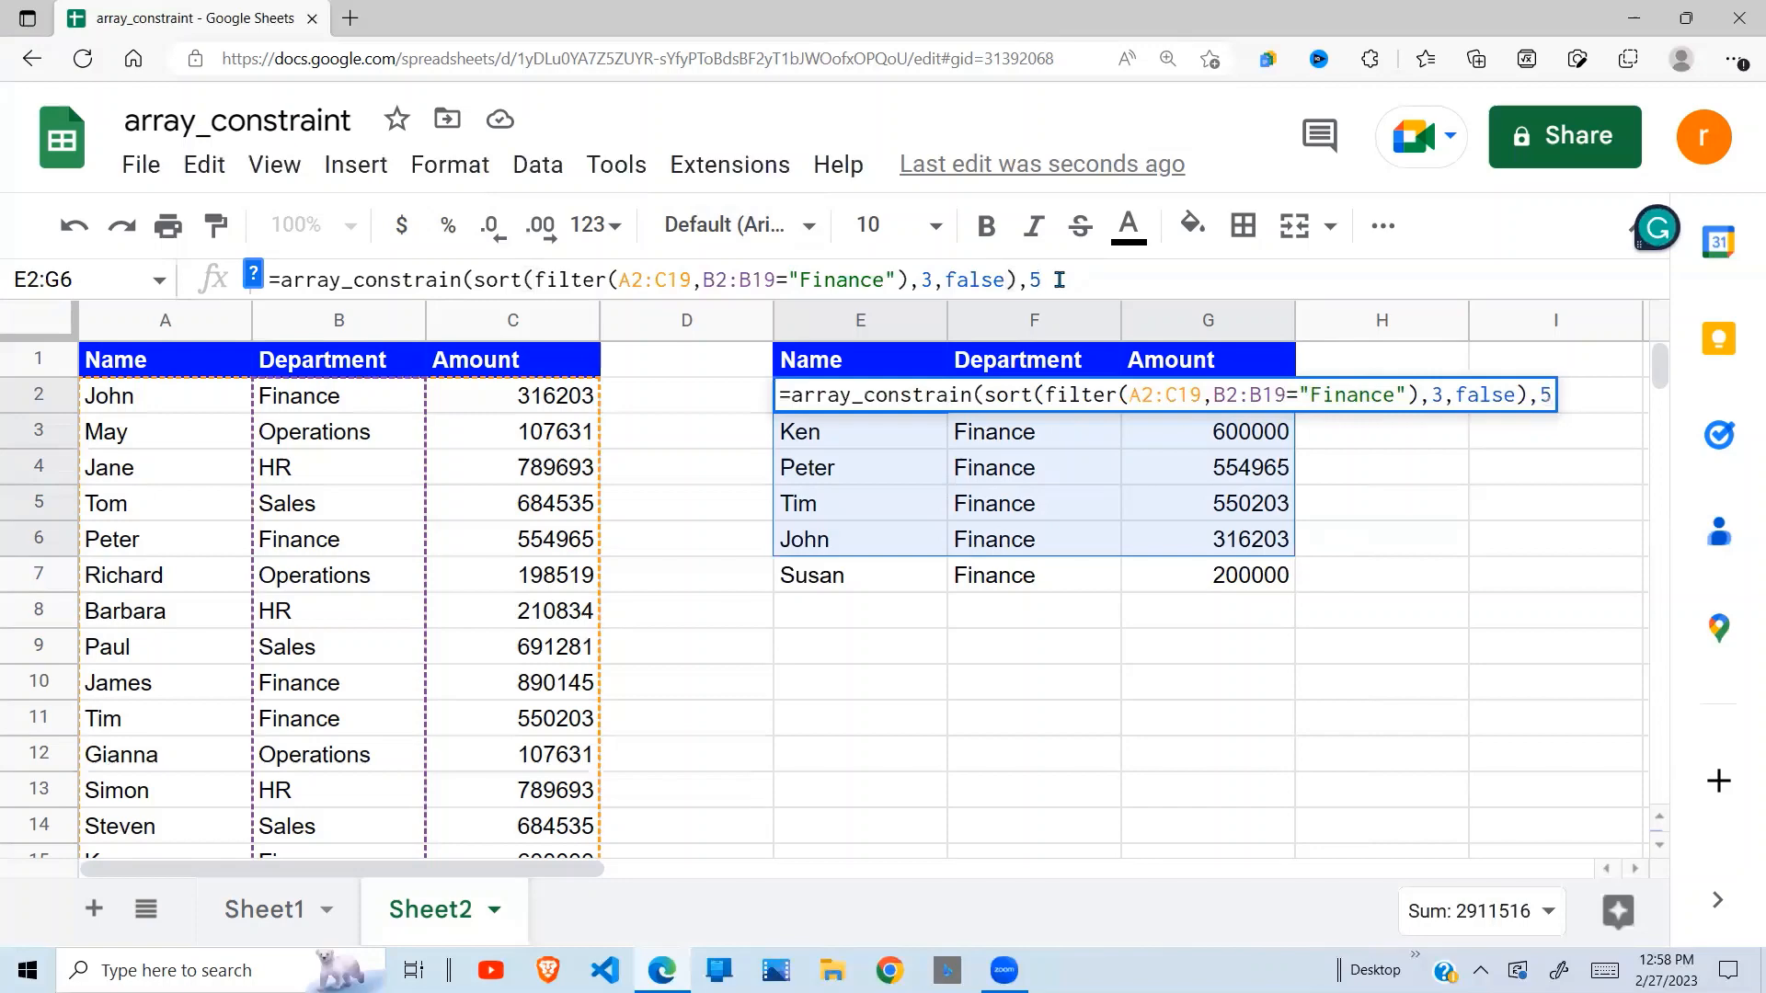
text(,)
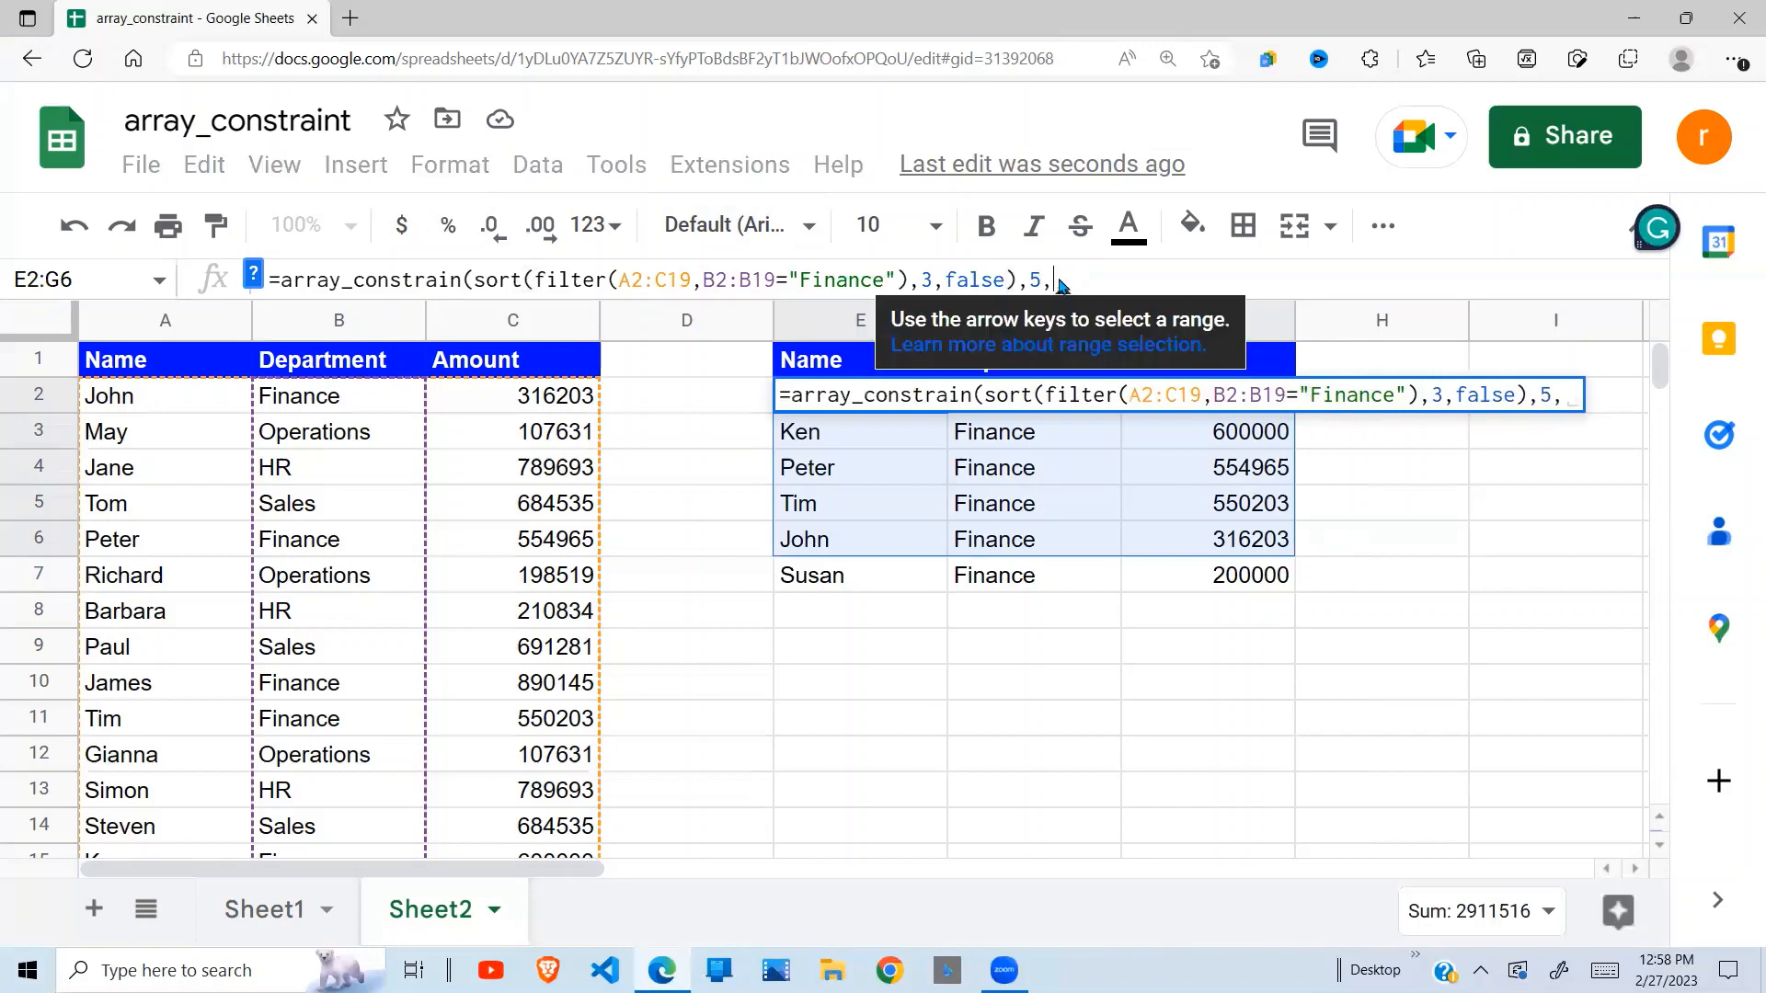
text(3)
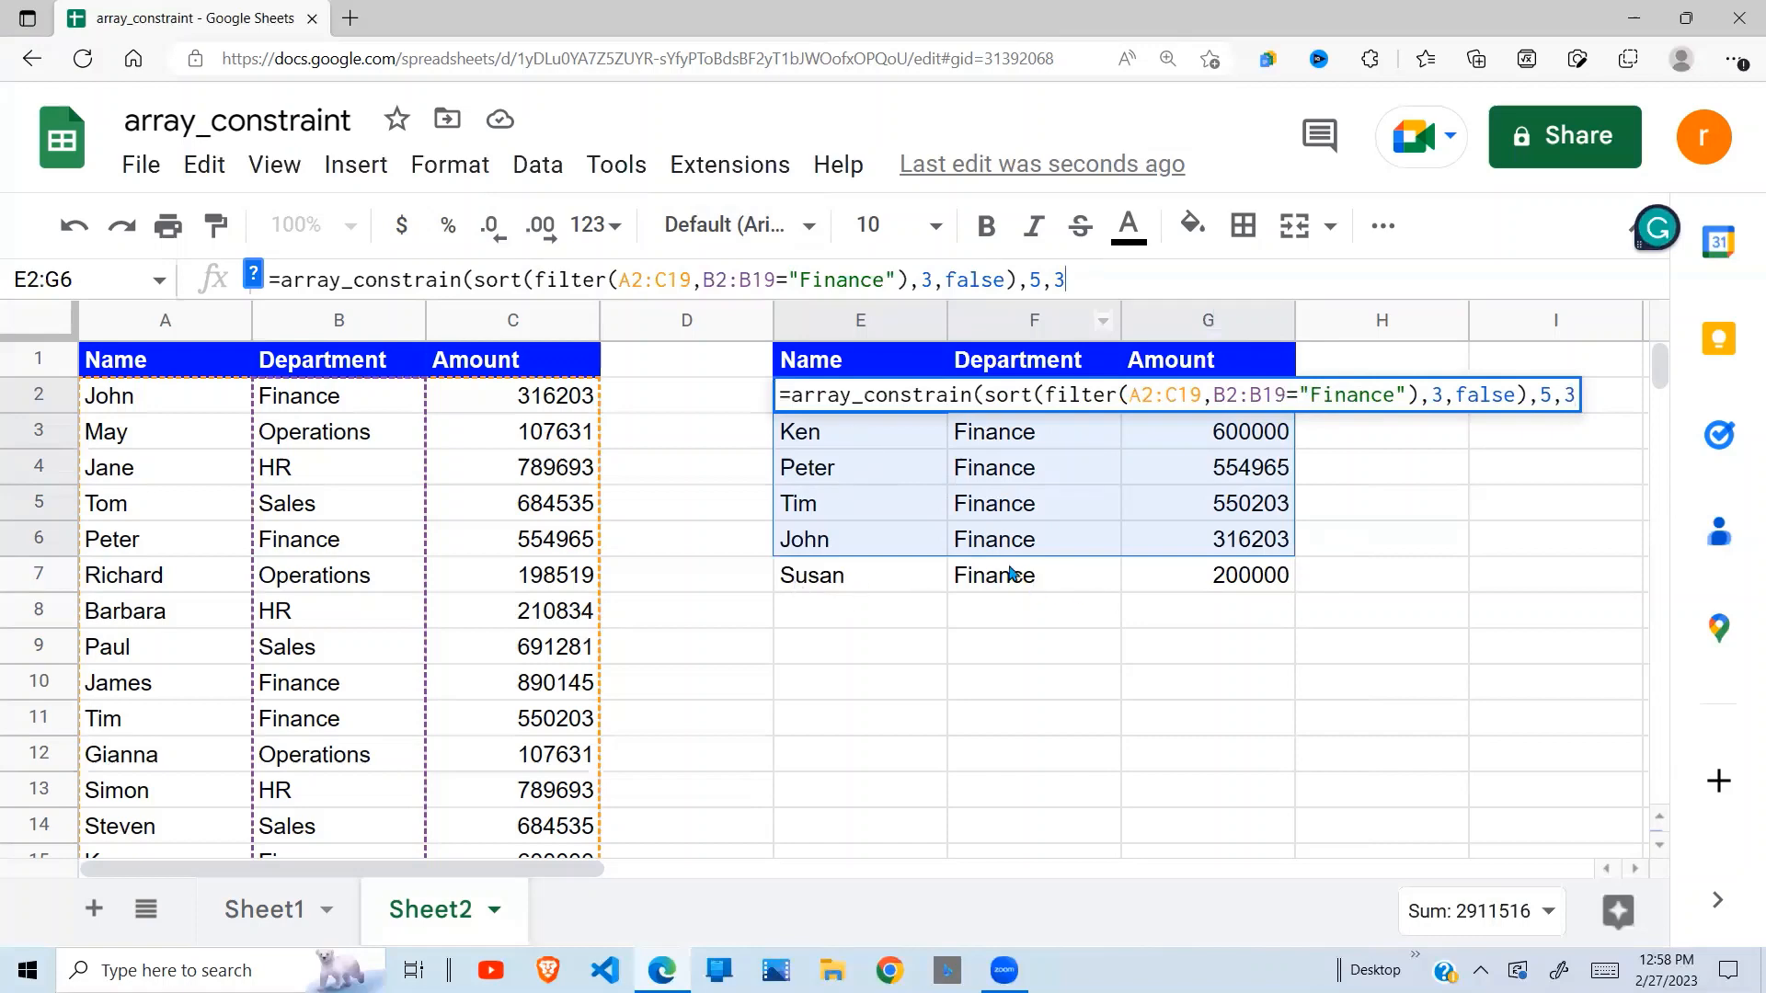
text())
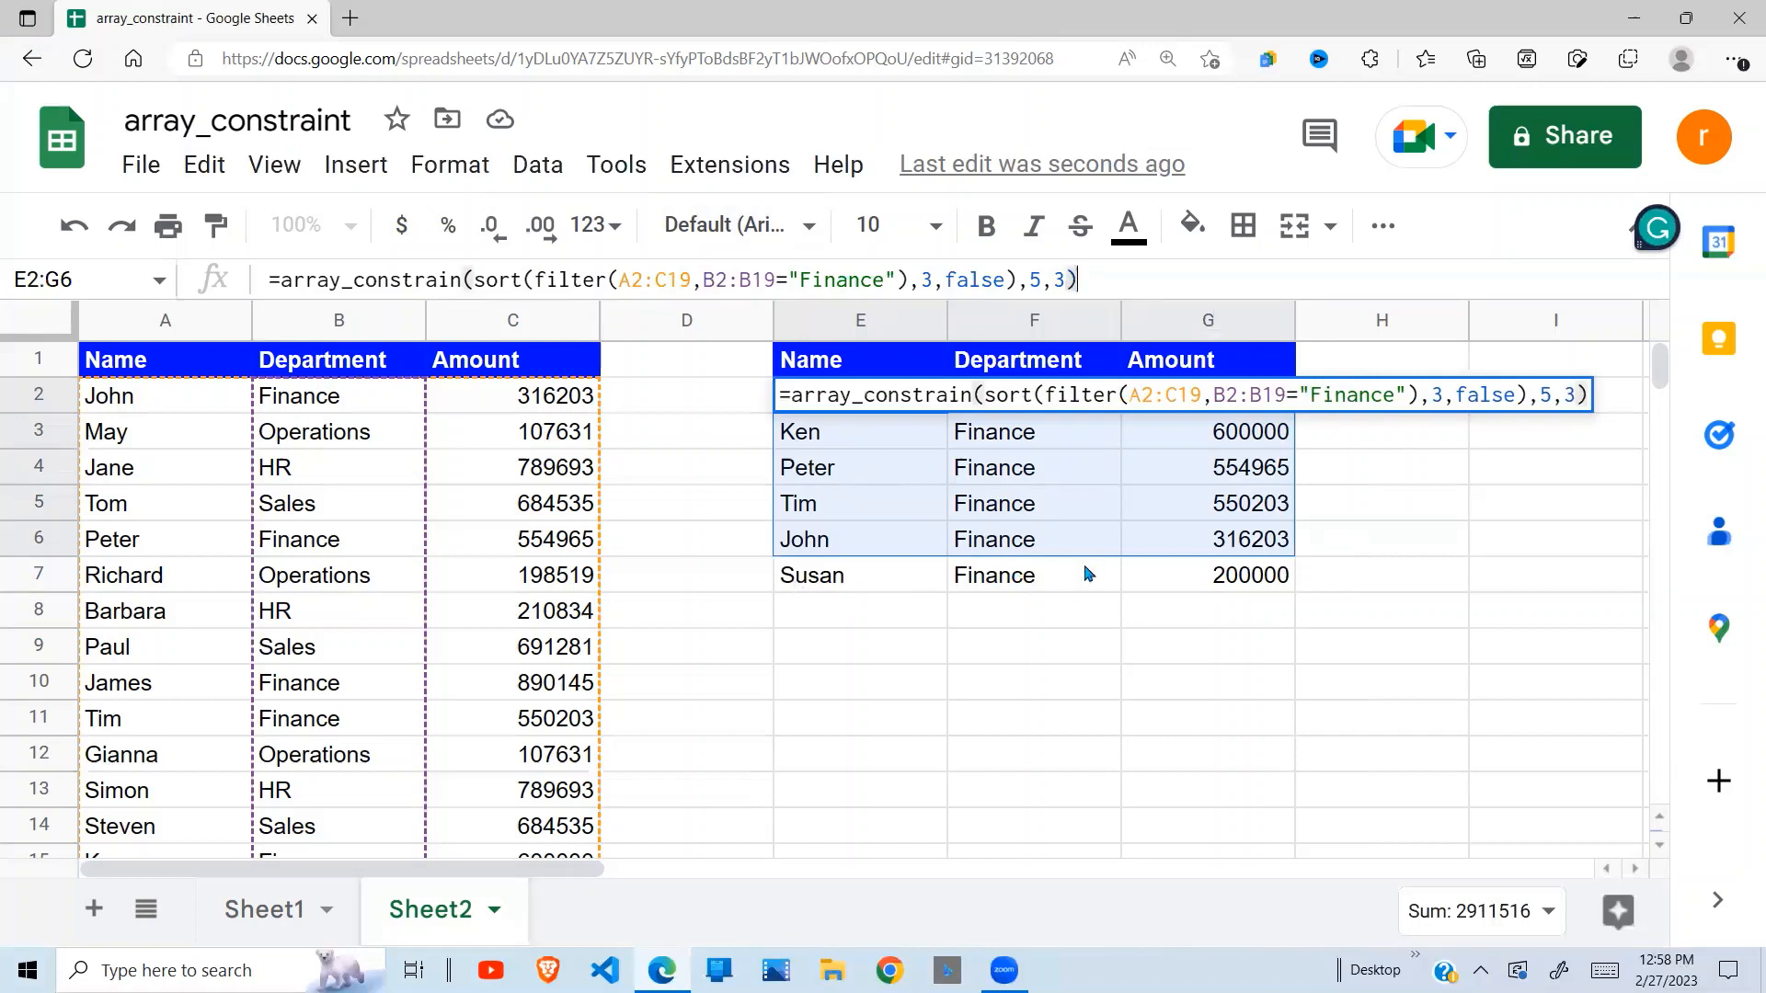
key(Return)
Check the constrained Finance records in E2:G6 and the formula in E2 against the source table in columns A to C.
click(1009, 650)
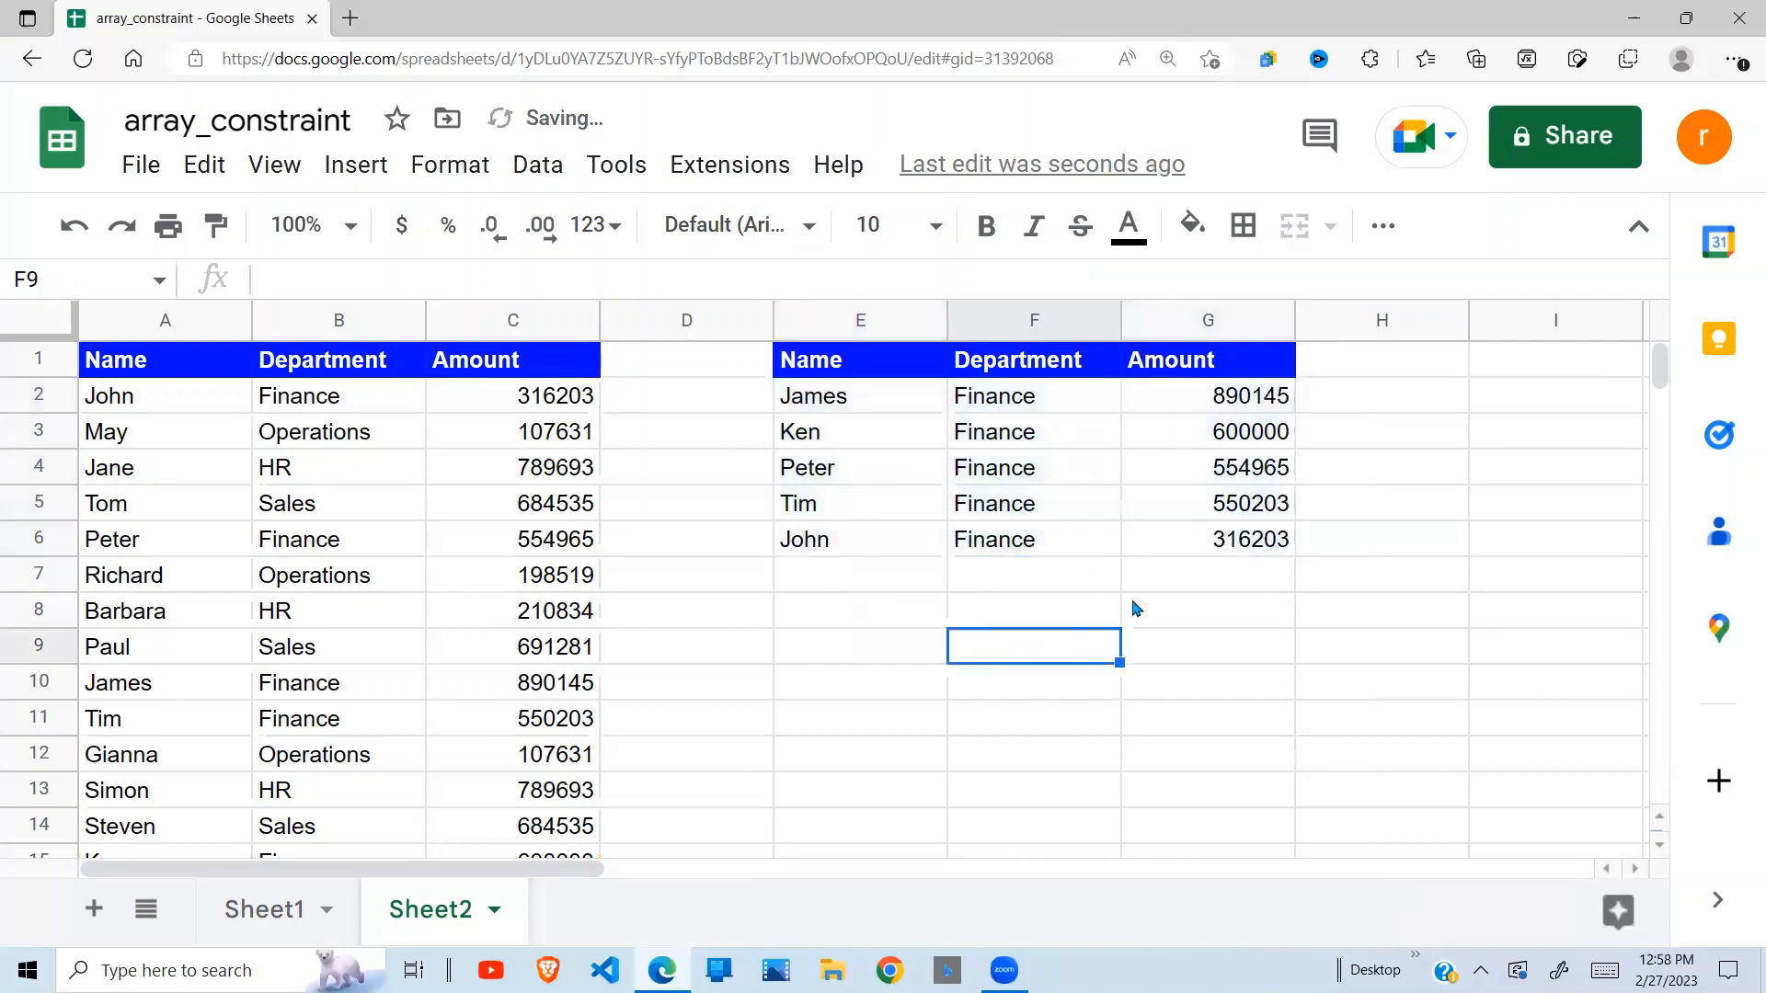
click(1188, 579)
click(855, 407)
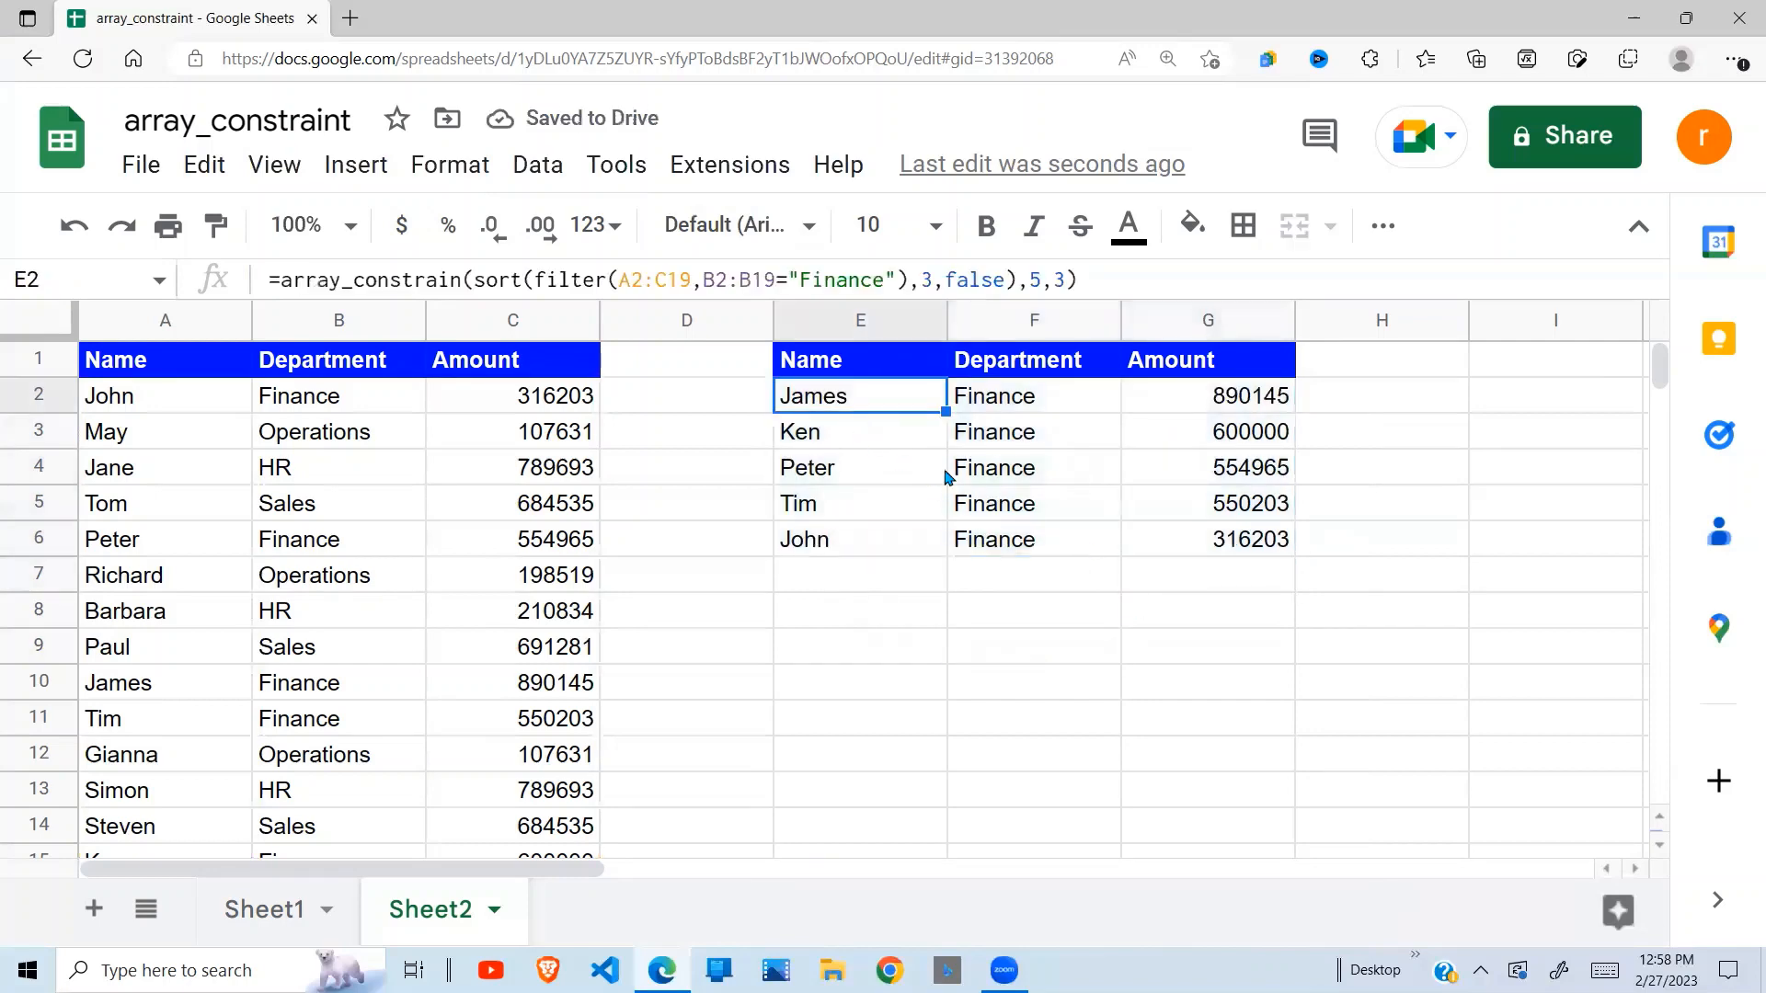
click(1002, 469)
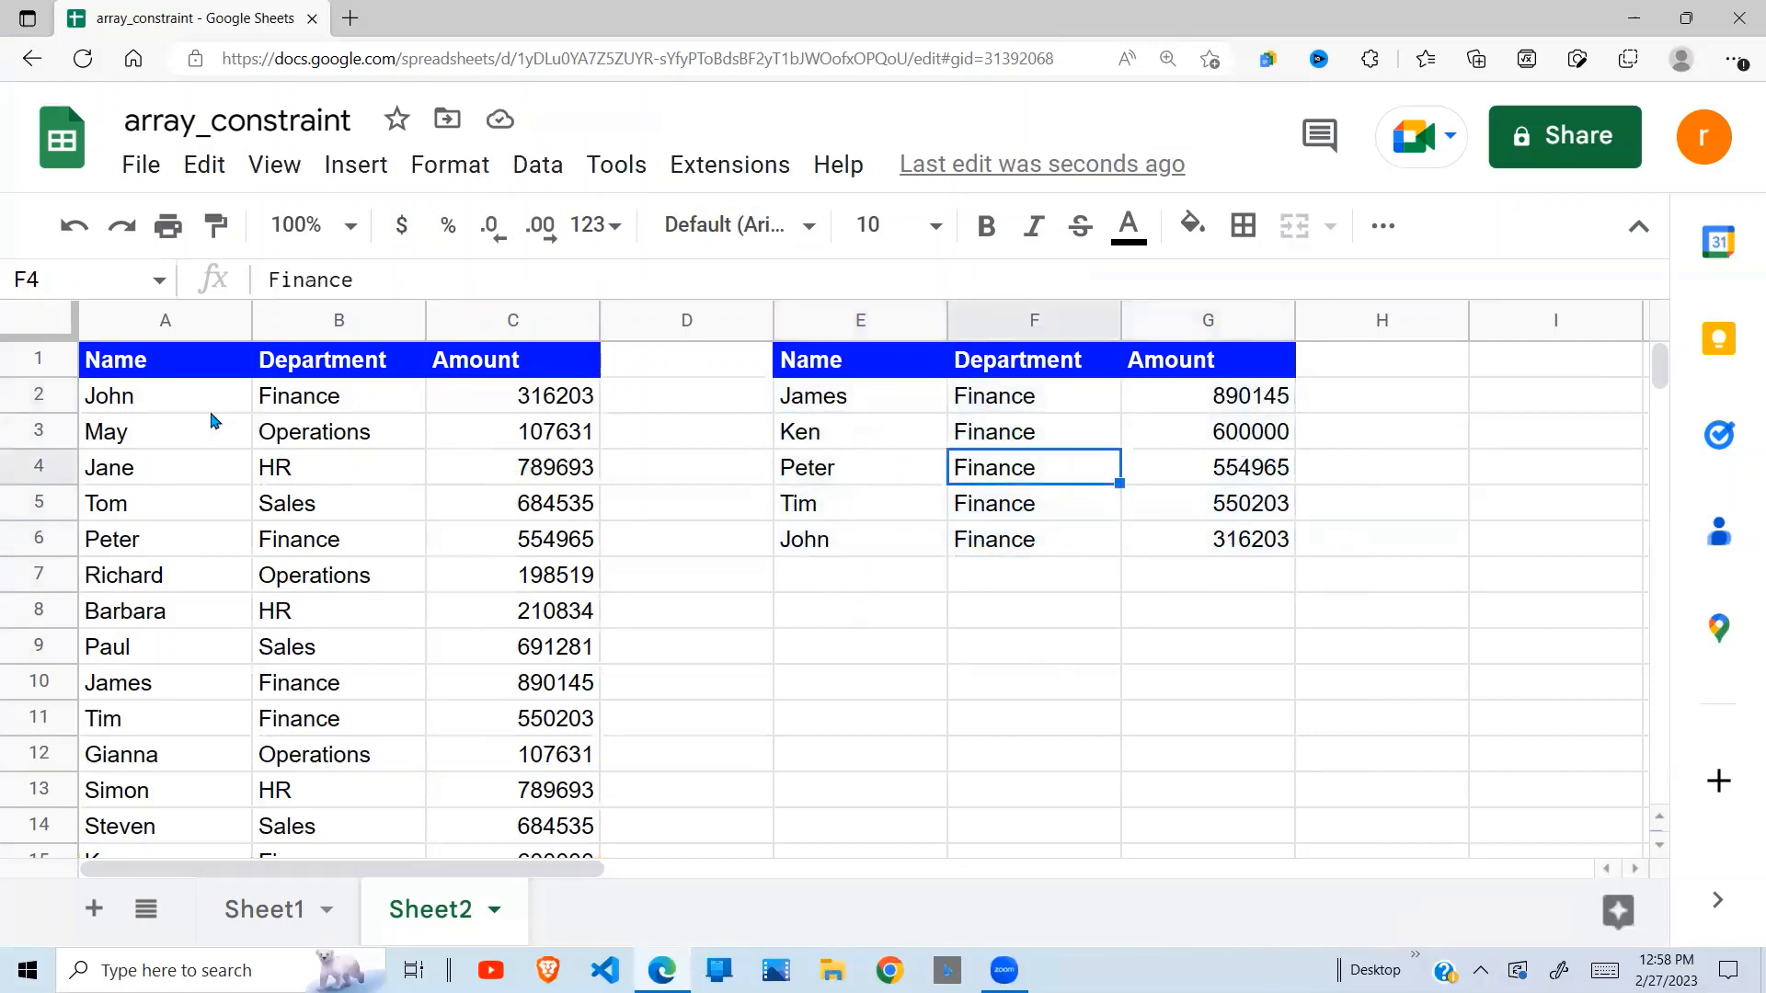
click(162, 406)
drag(641, 552, 611, 726)
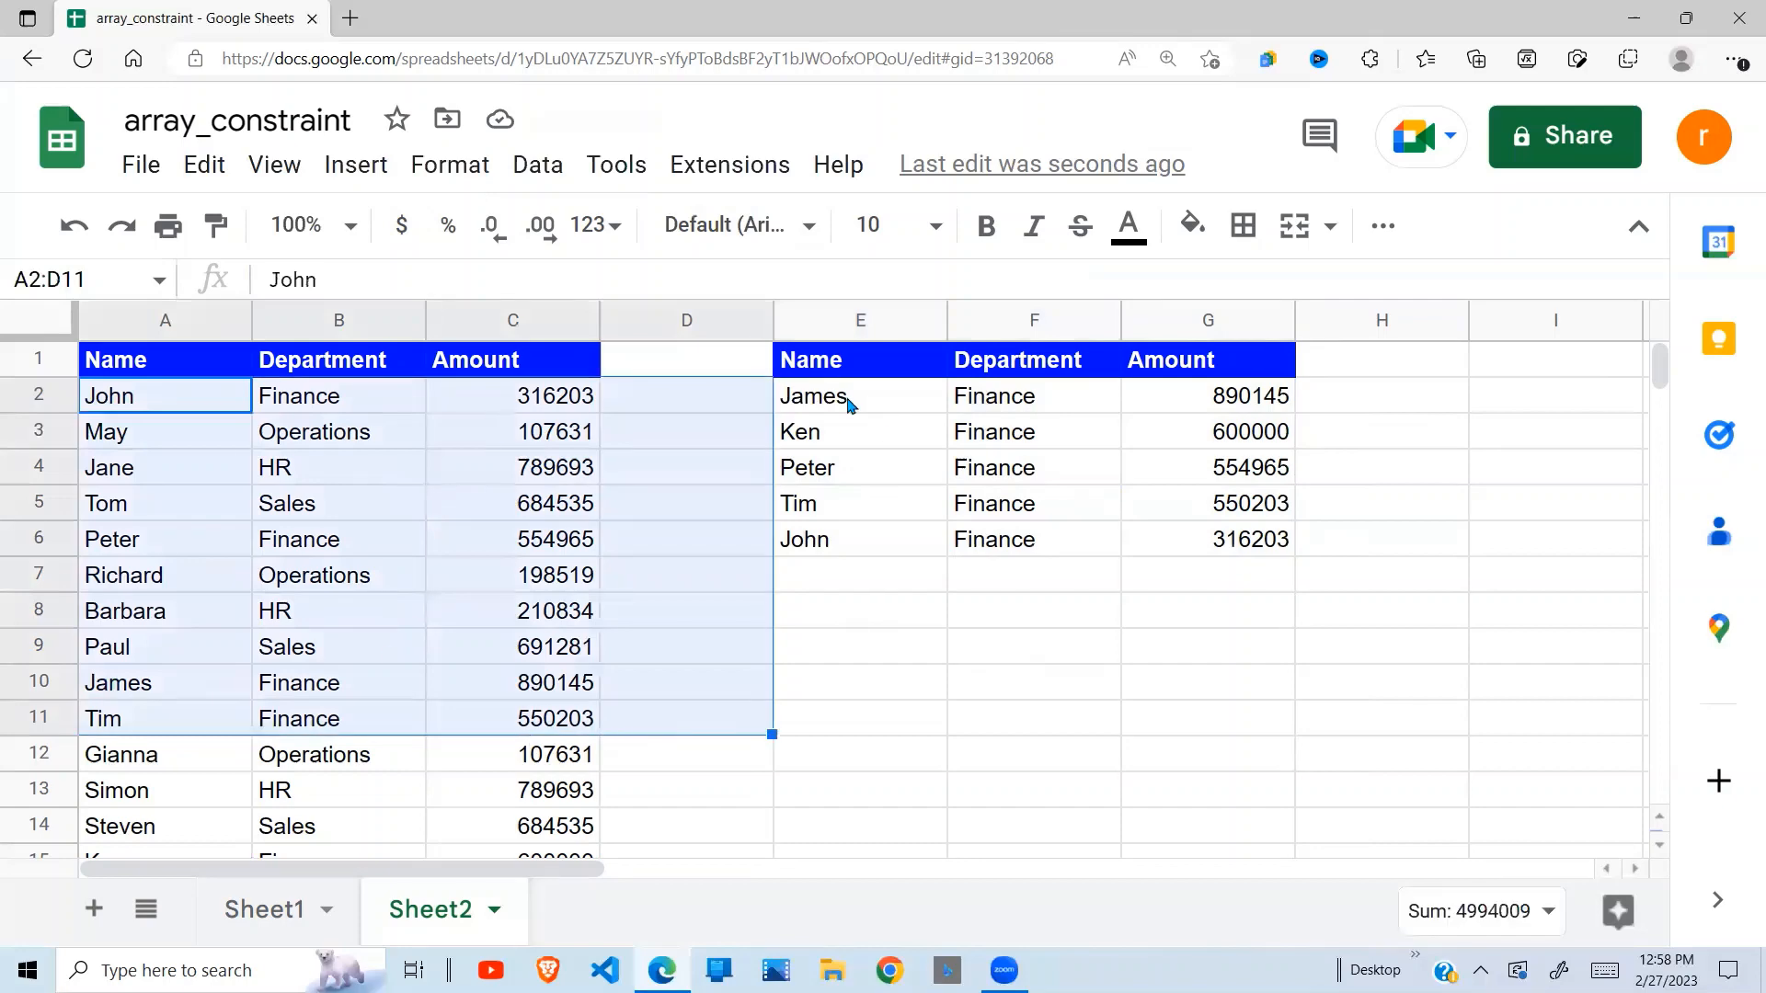
drag(856, 401, 1326, 533)
click(551, 563)
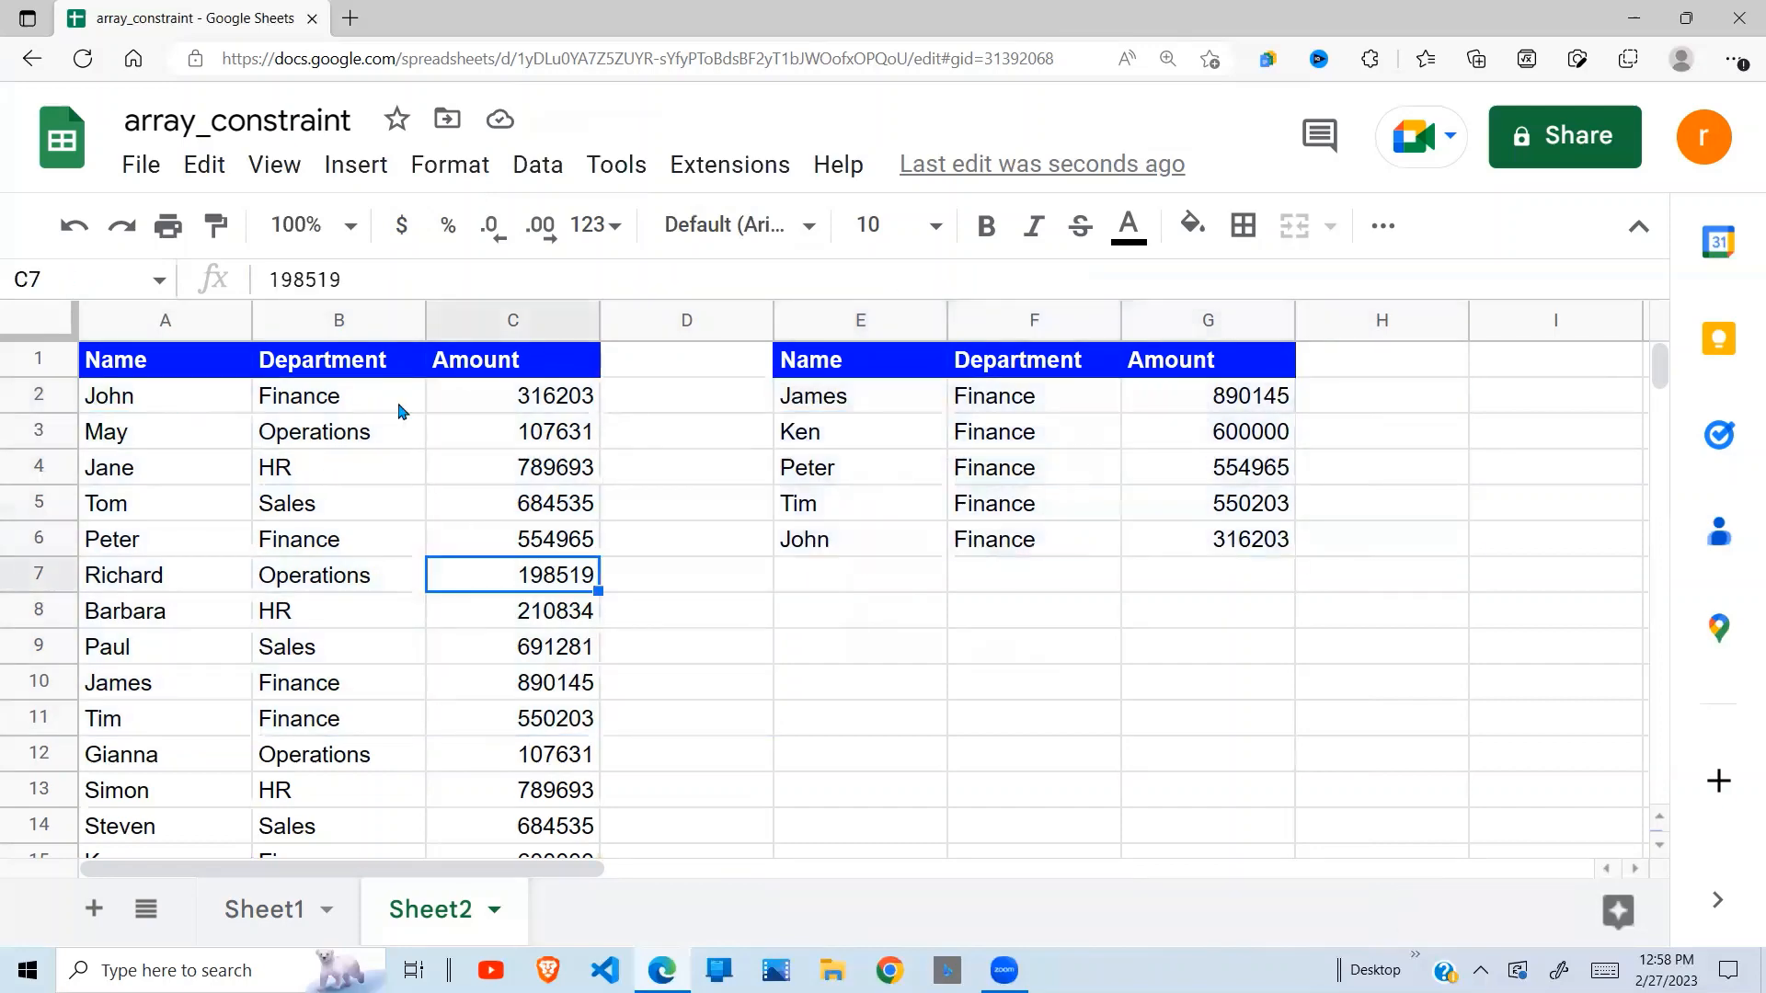